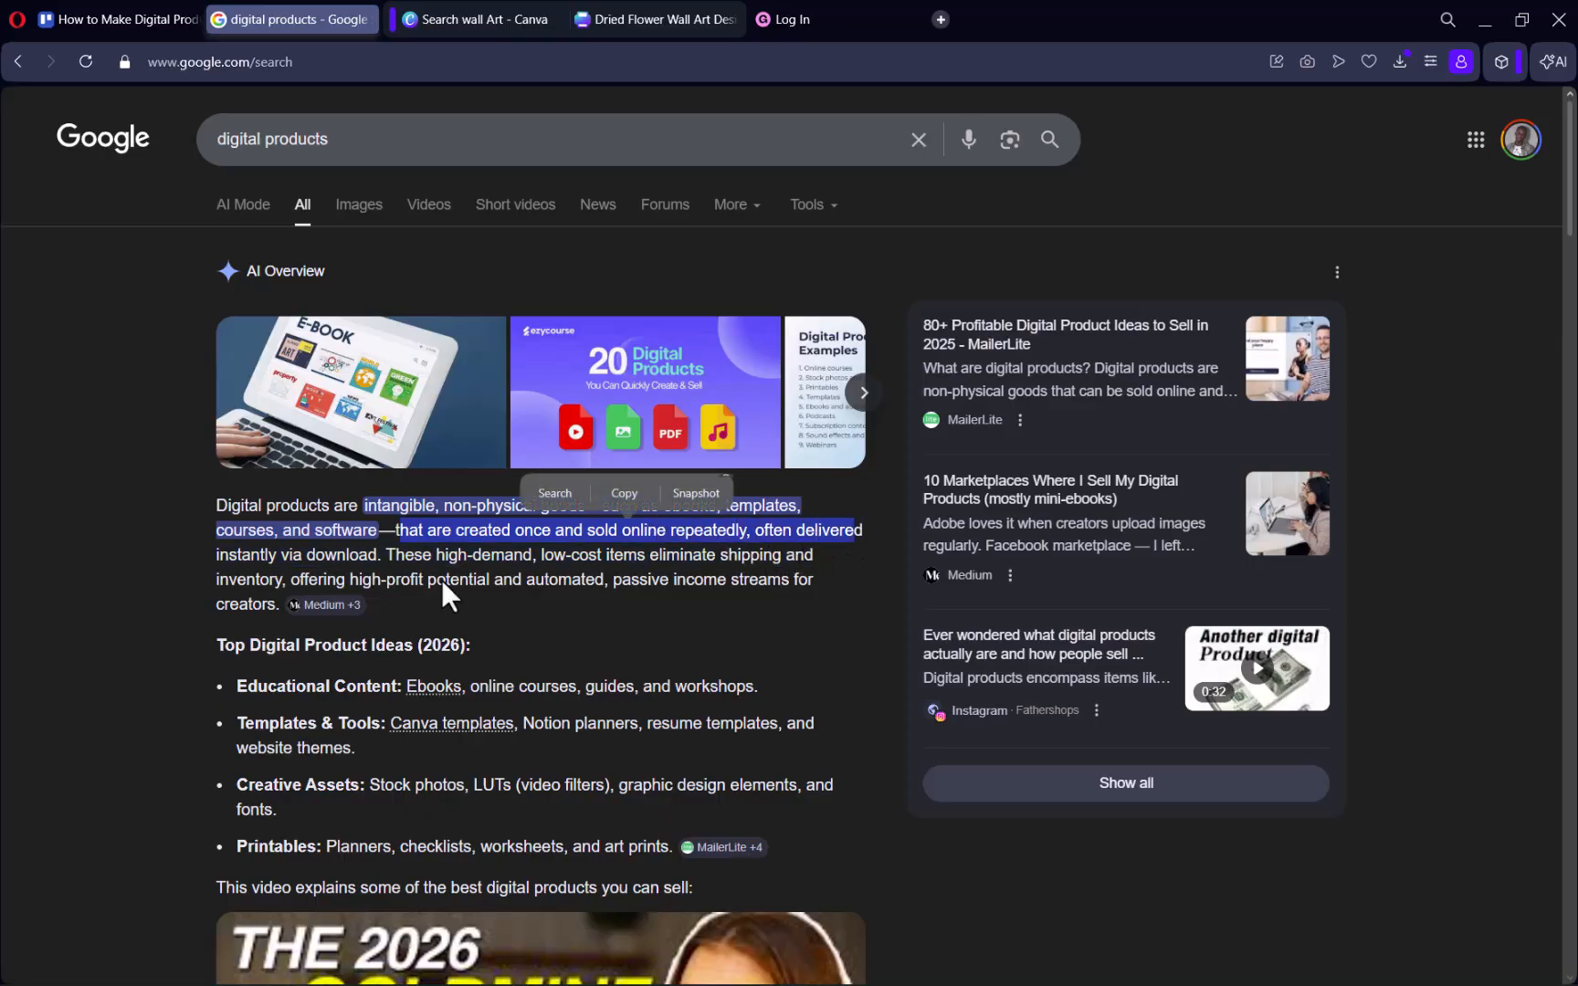
Read the AI overview on digital products, including what they are and the listed top product ideas.
drag(216, 555, 408, 558)
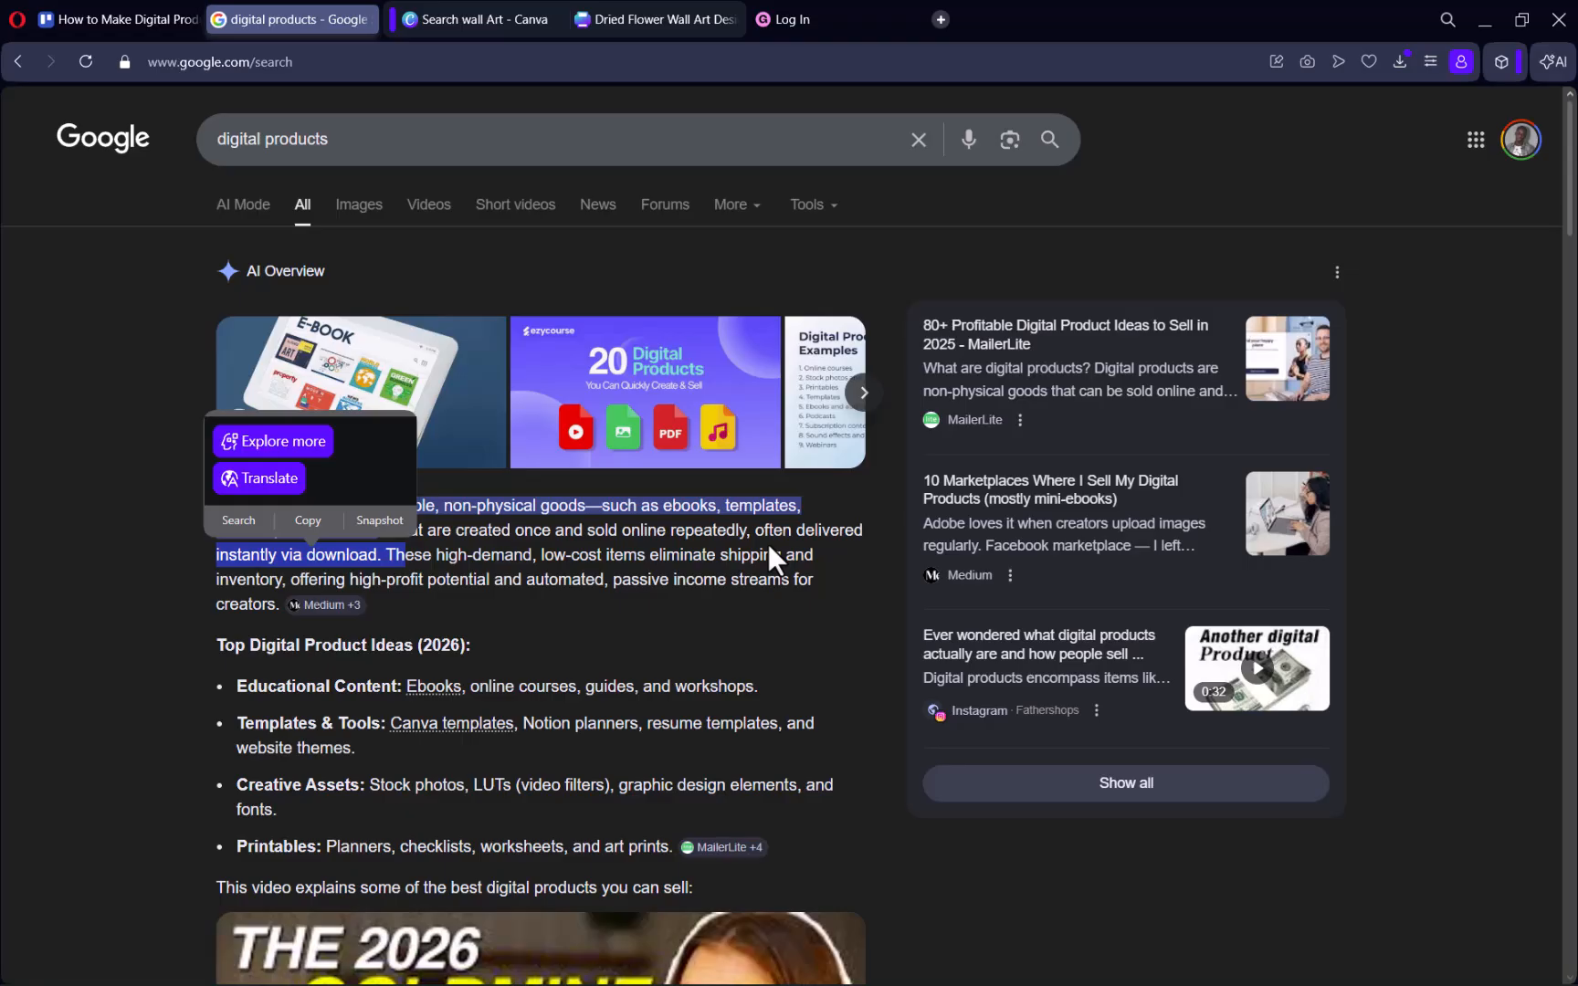
click(665, 649)
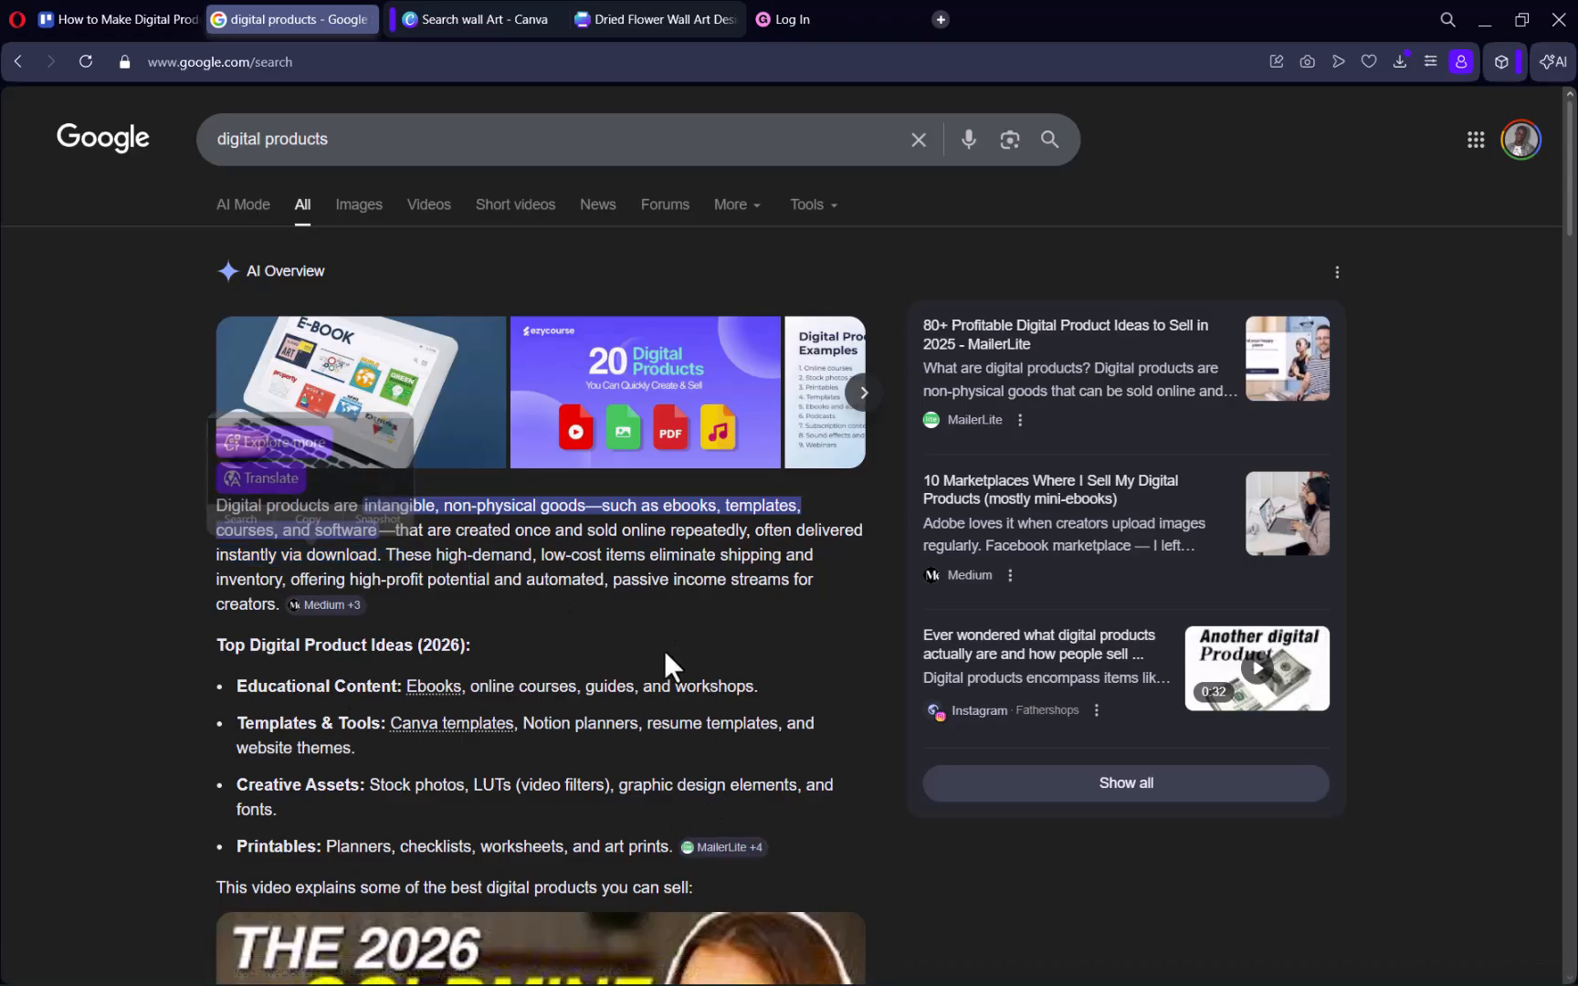
scroll(663, 662, down, 2)
scroll(661, 658, down, 2)
scroll(661, 662, up, 4)
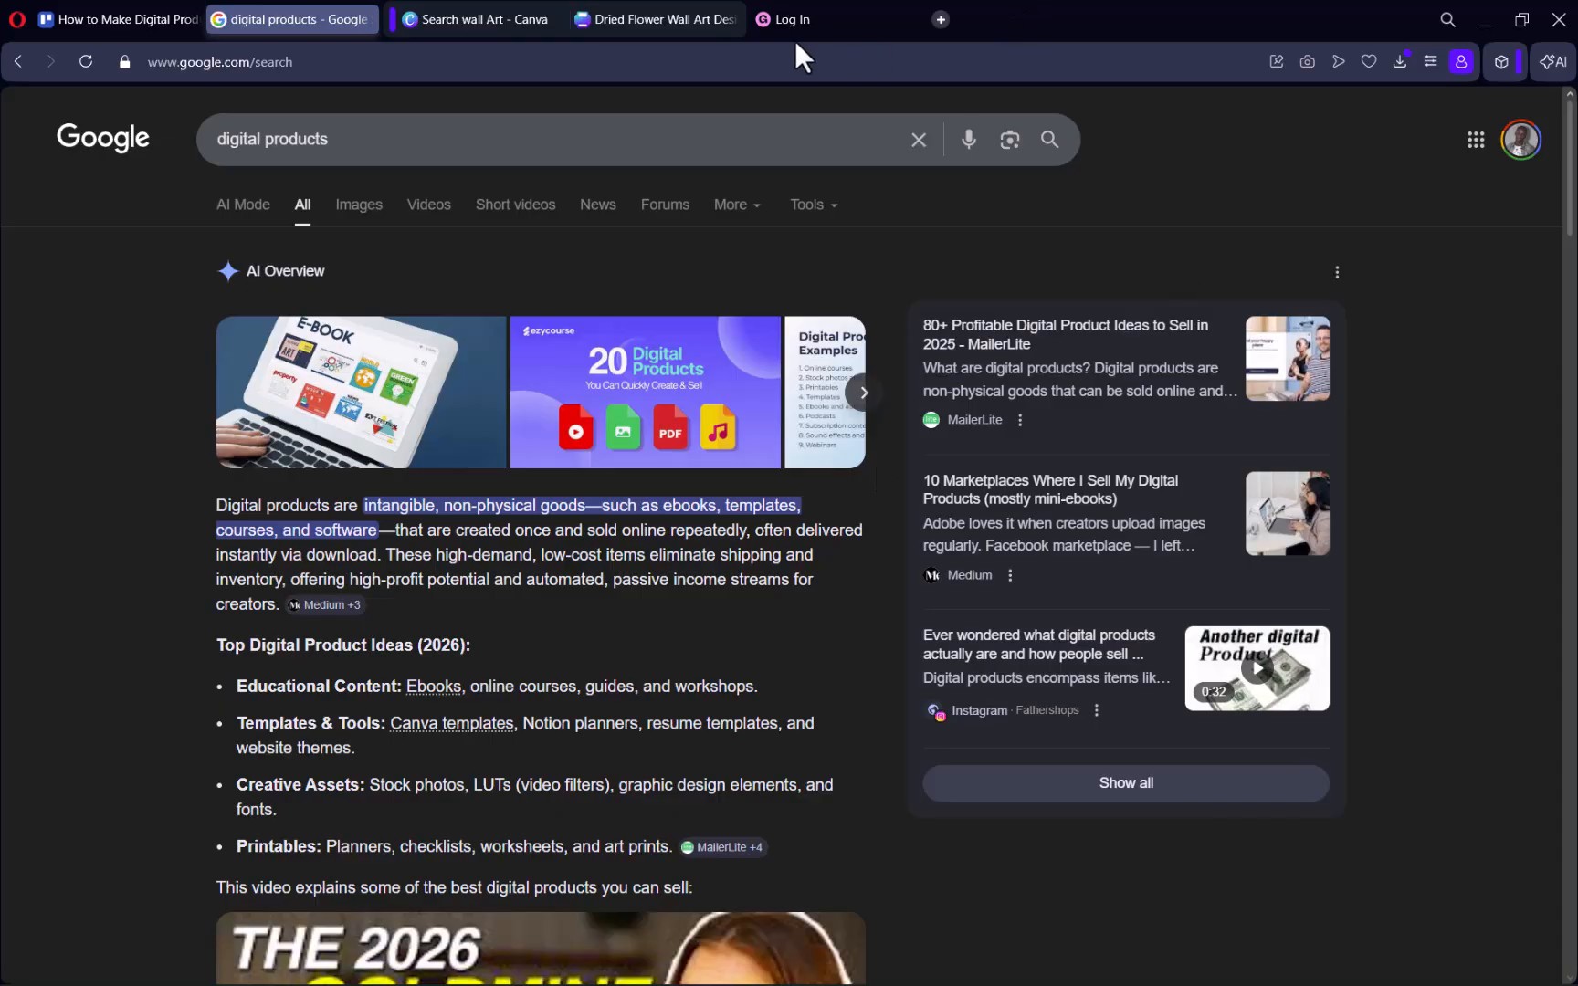
Compare the wall art templates on Canva with the Templates & Tools idea in the Google overview.
click(497, 18)
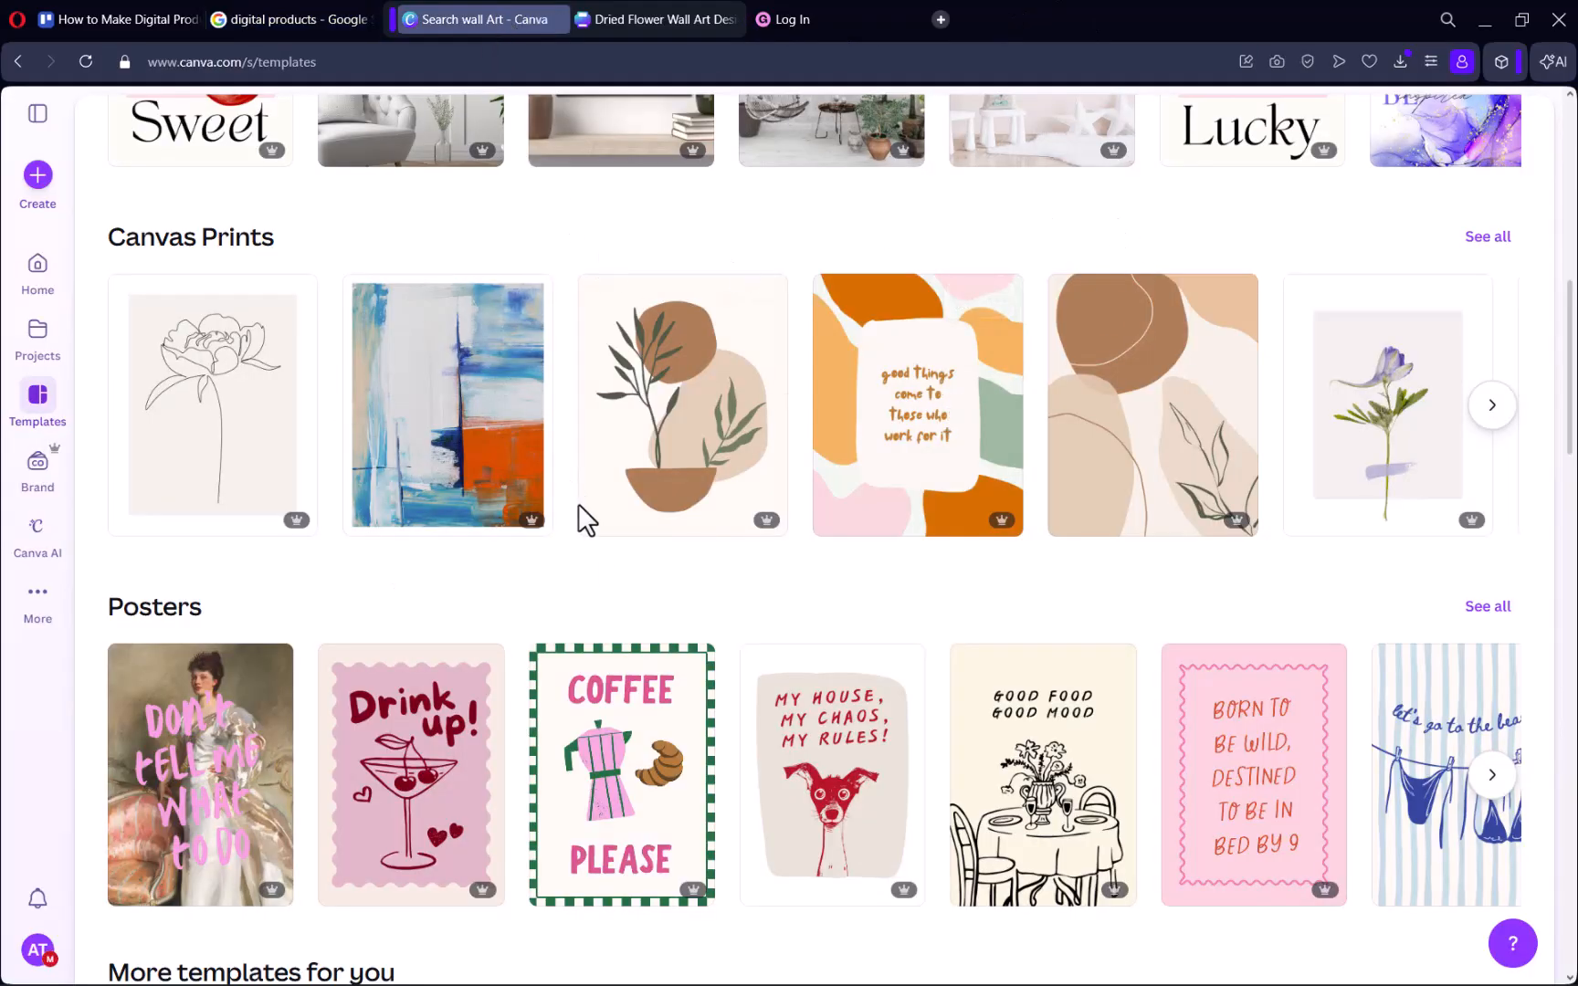
middle_click(738, 599)
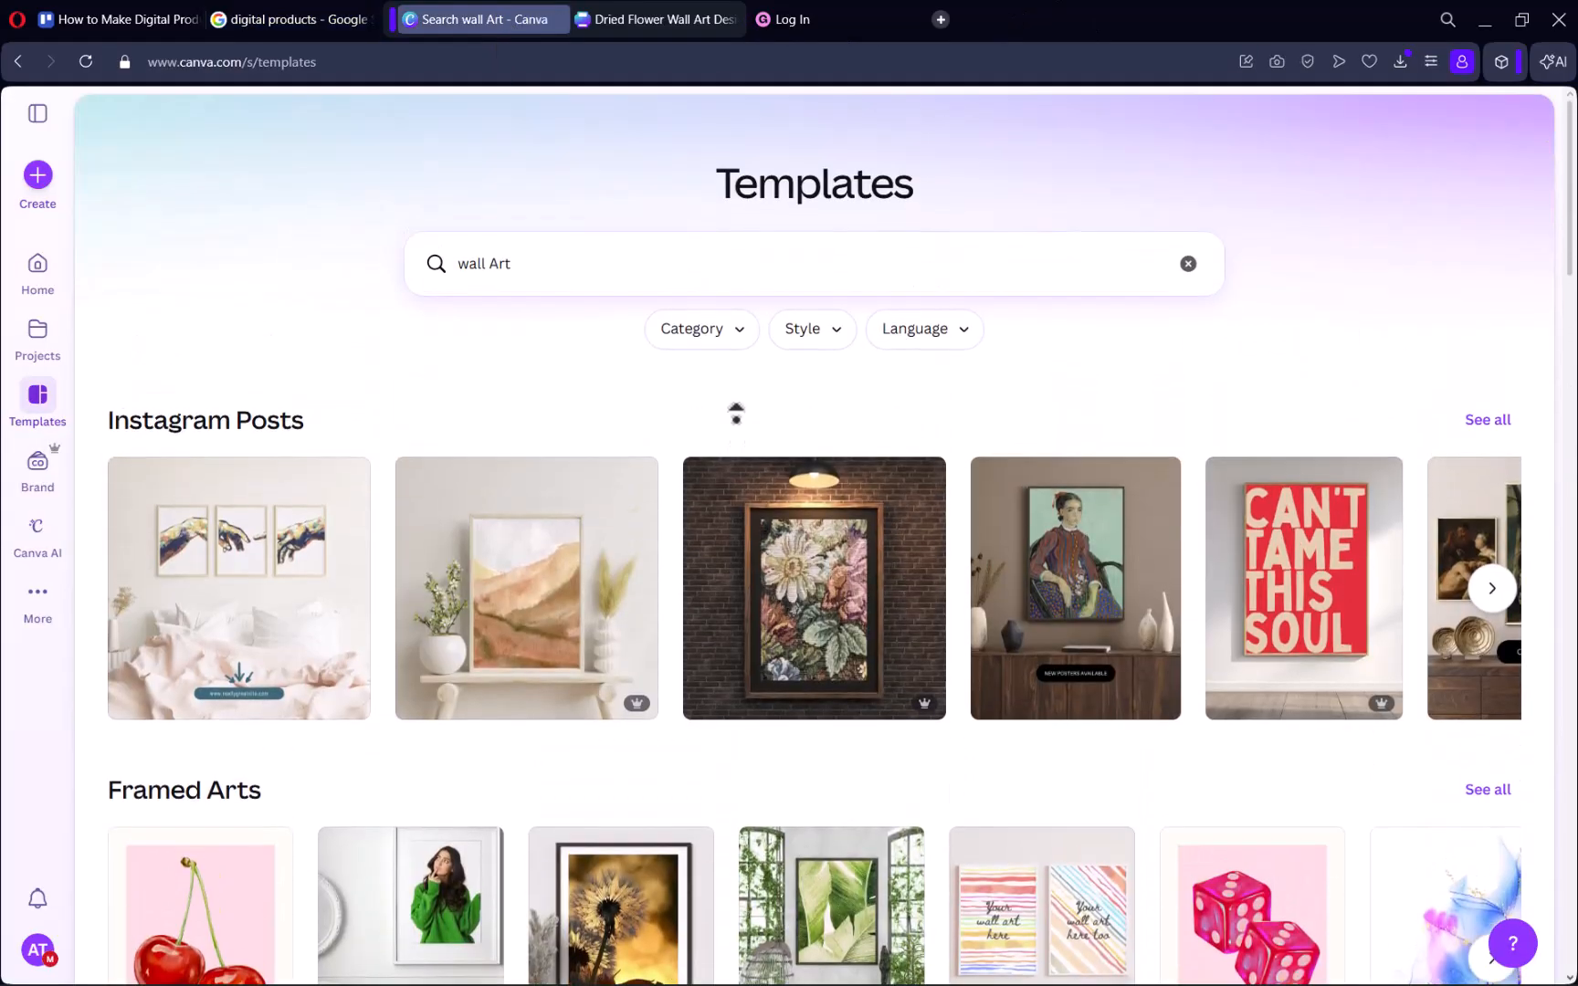
click(259, 20)
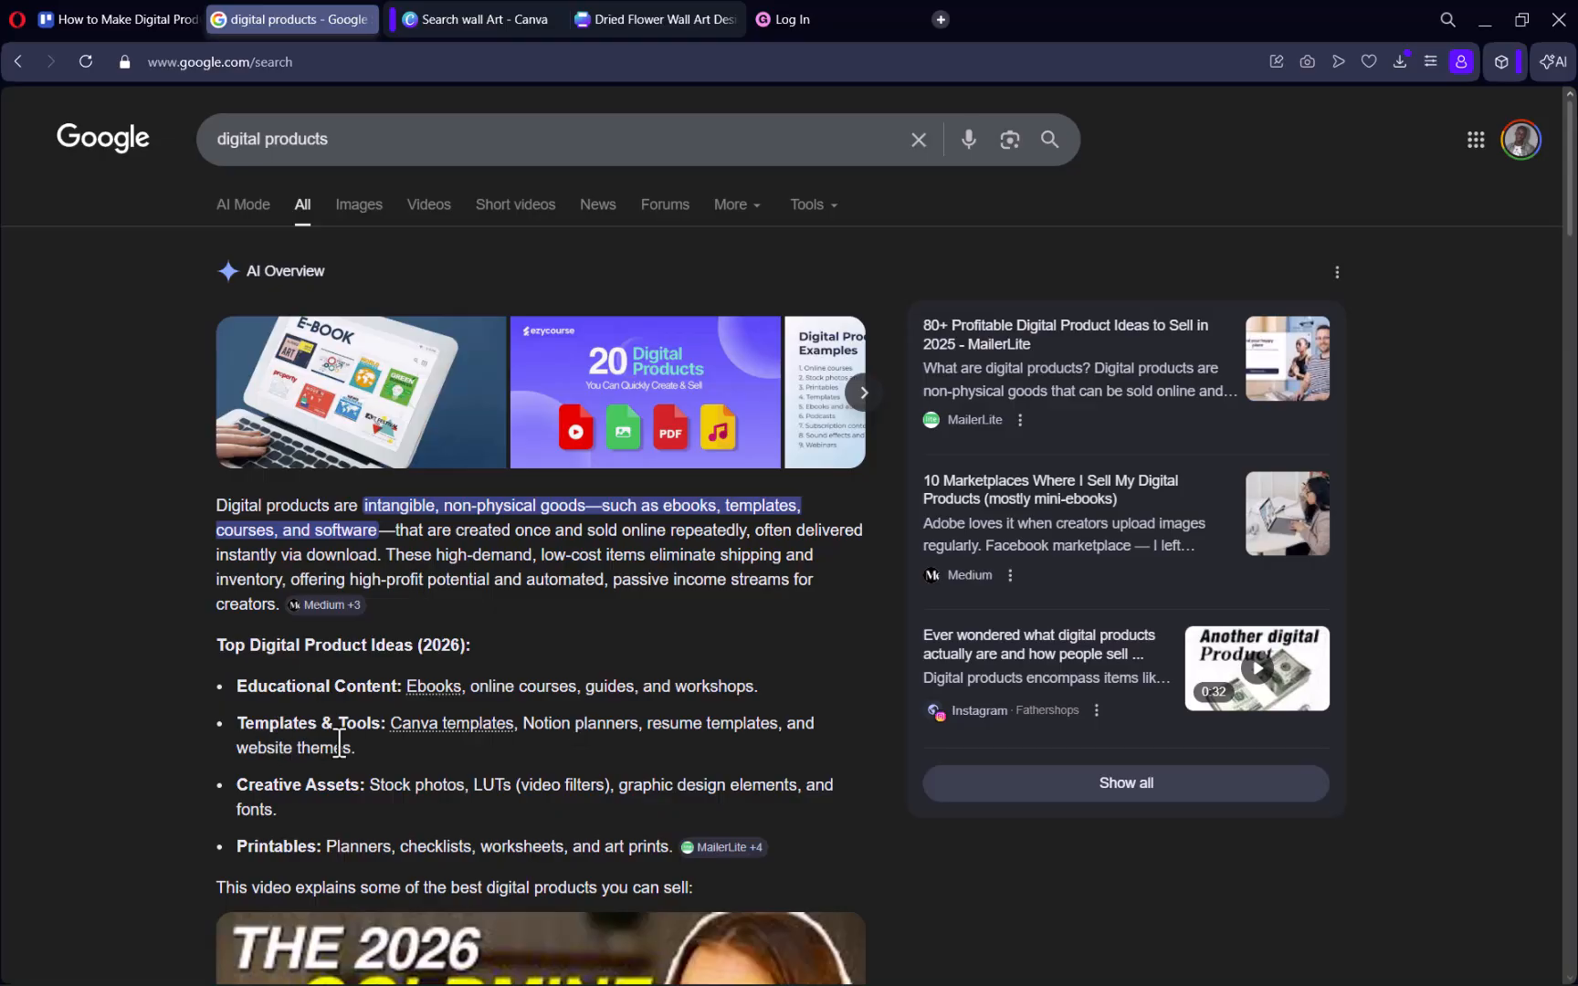
drag(373, 723, 548, 725)
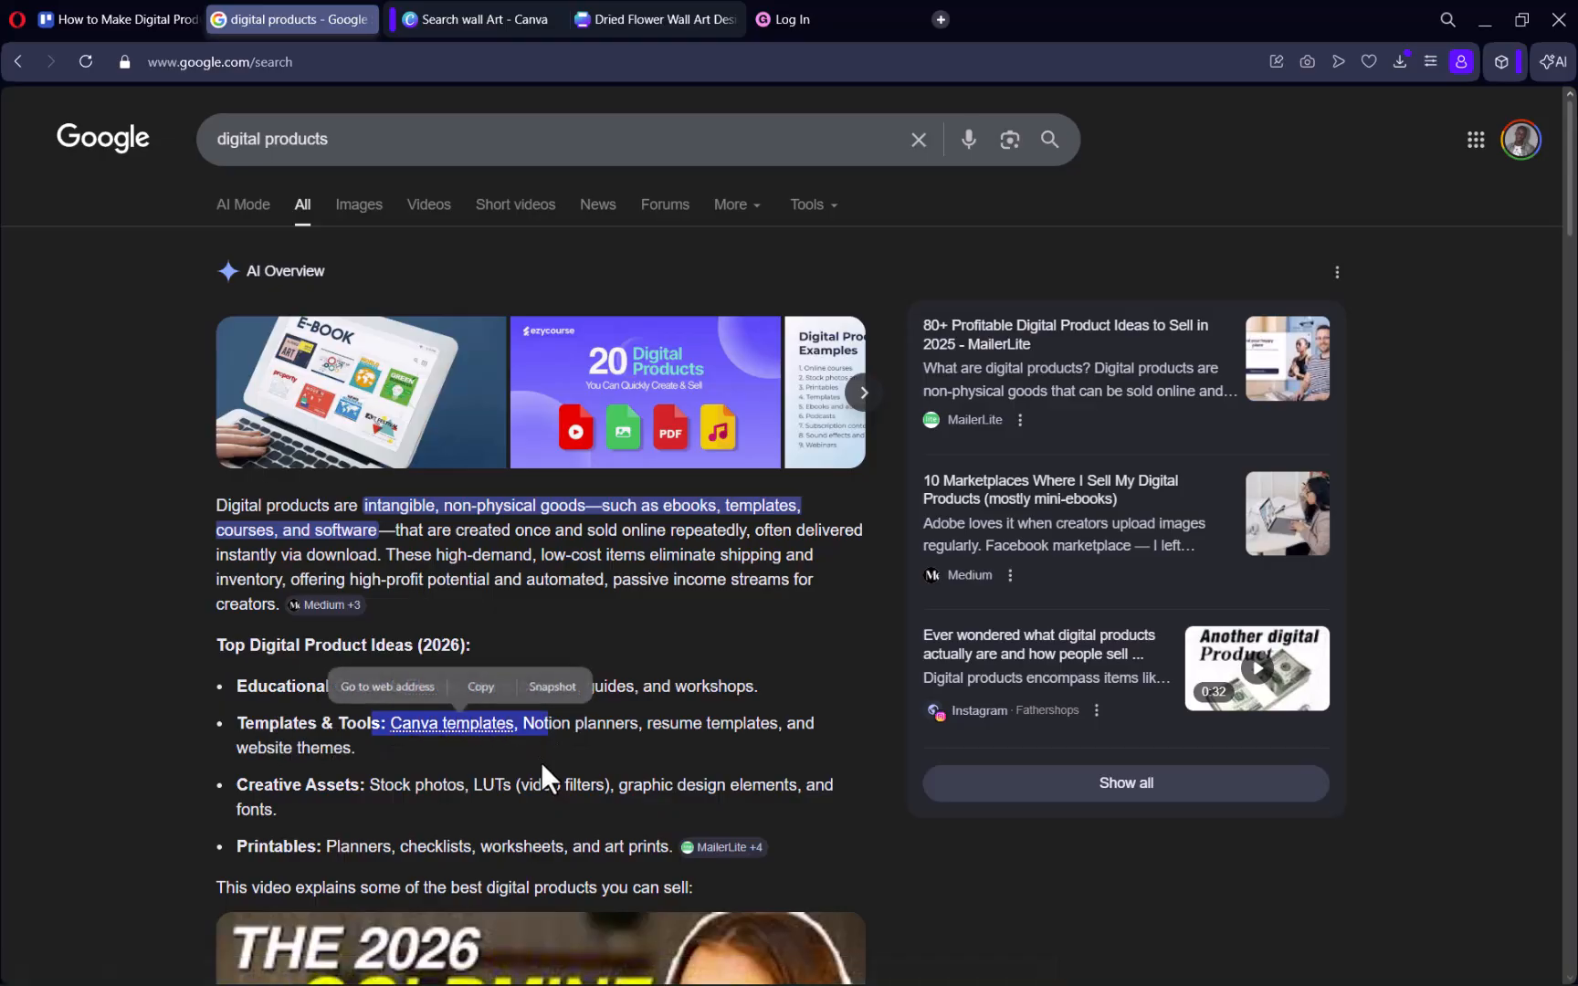
click(466, 18)
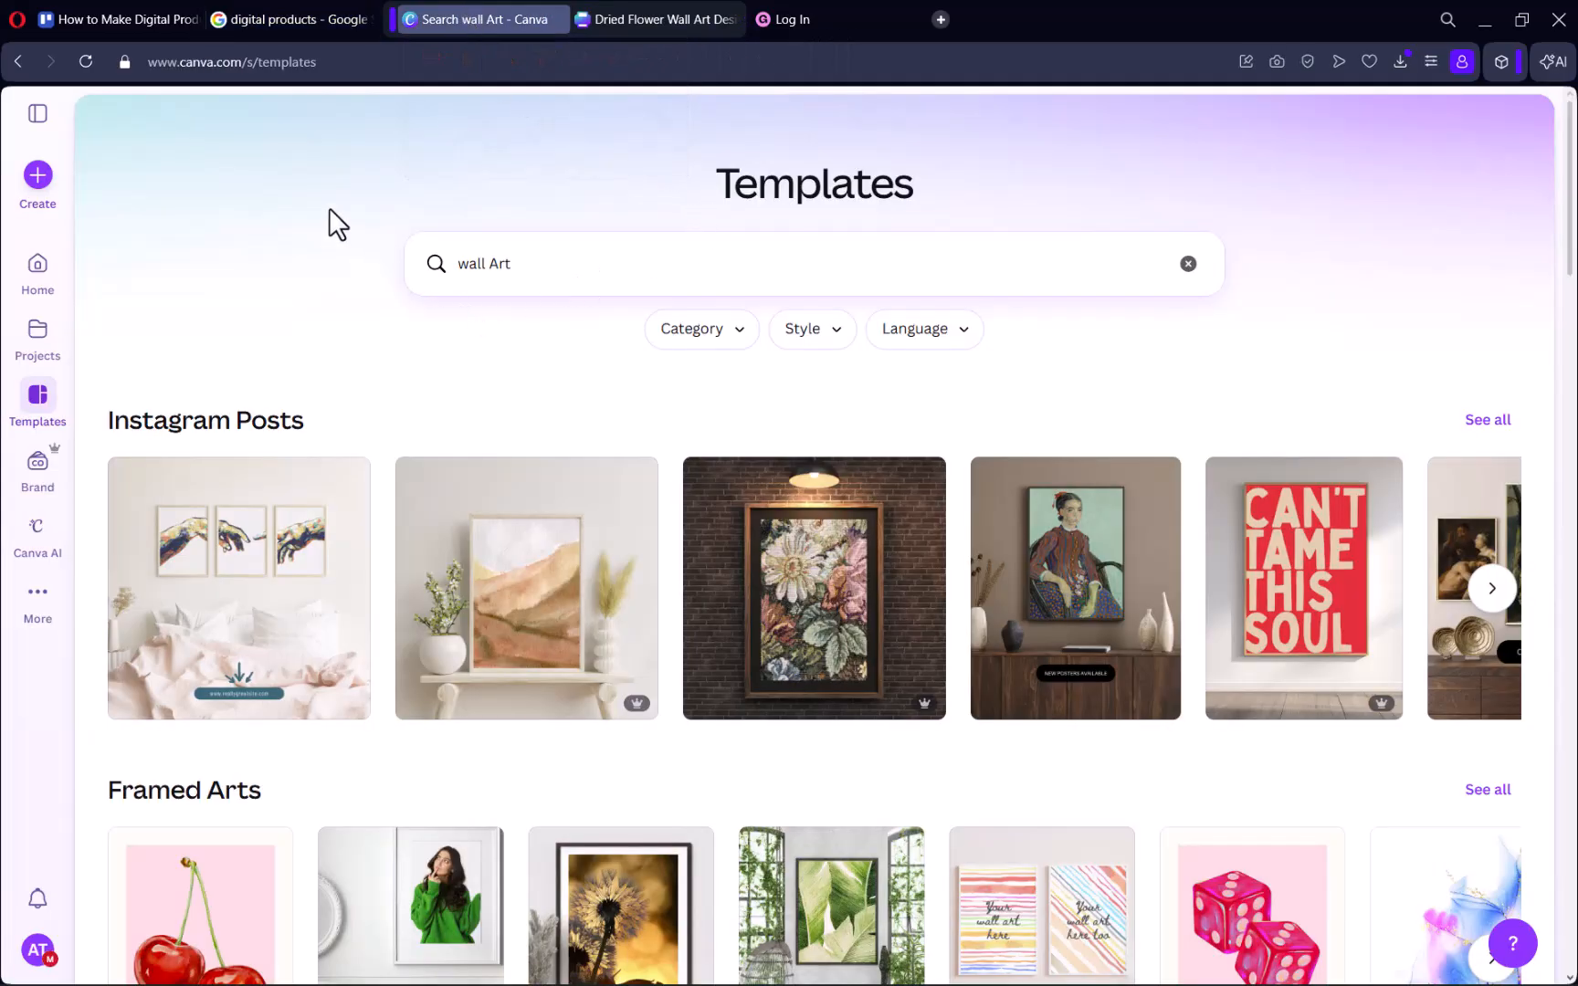
click(294, 17)
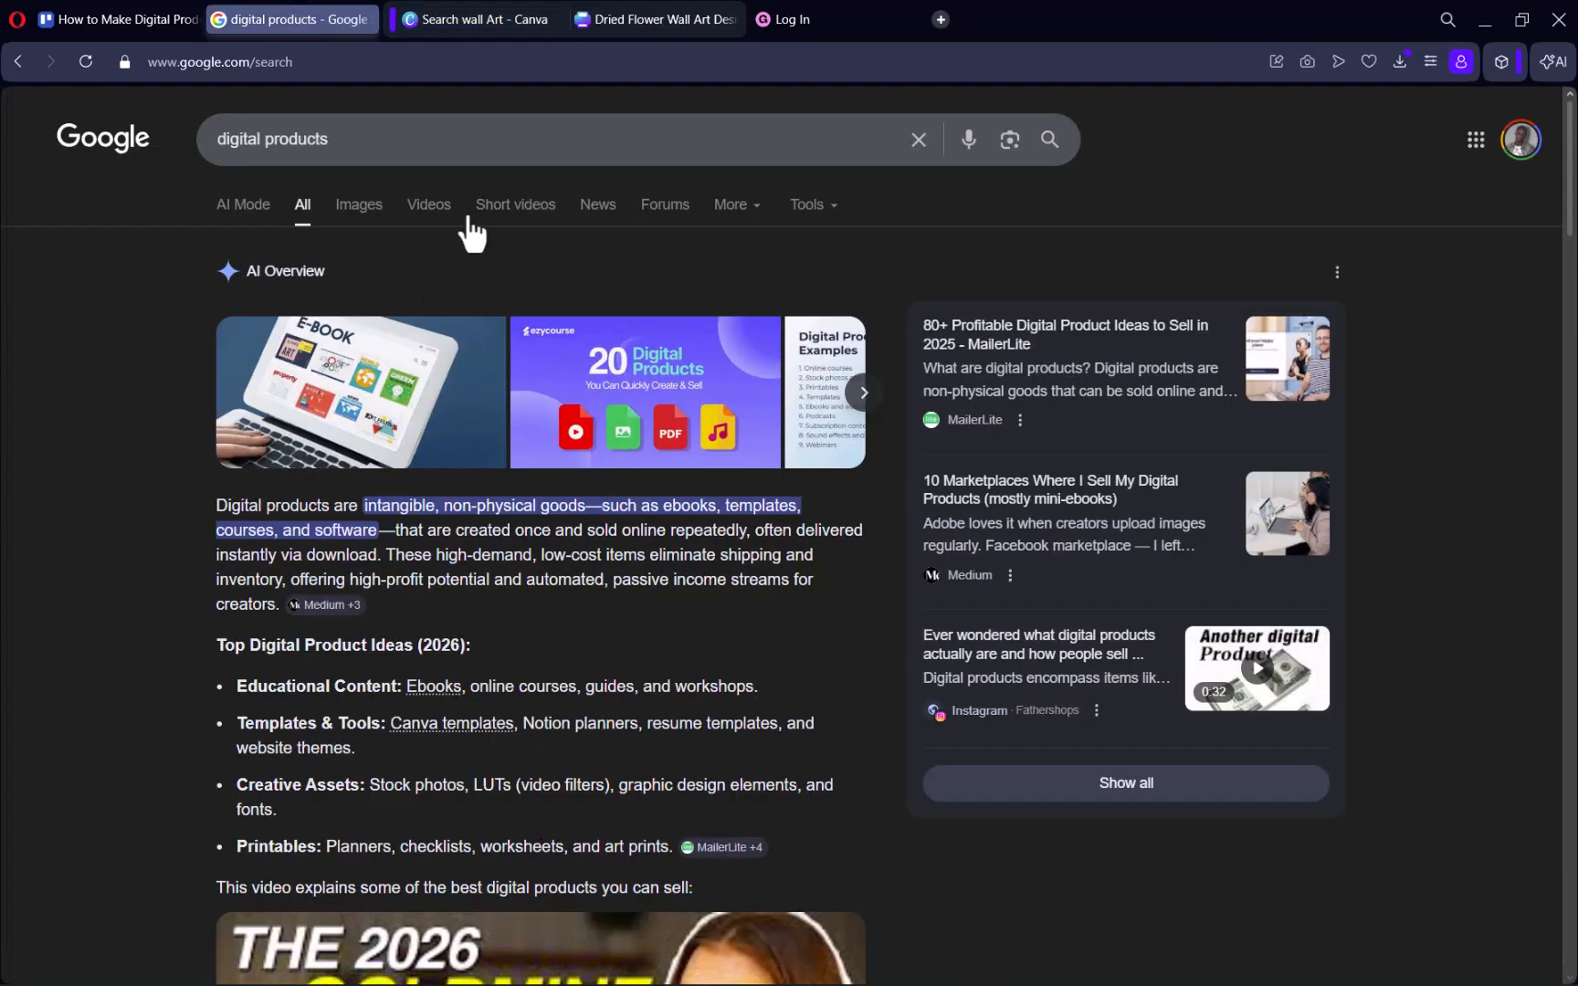
click(504, 18)
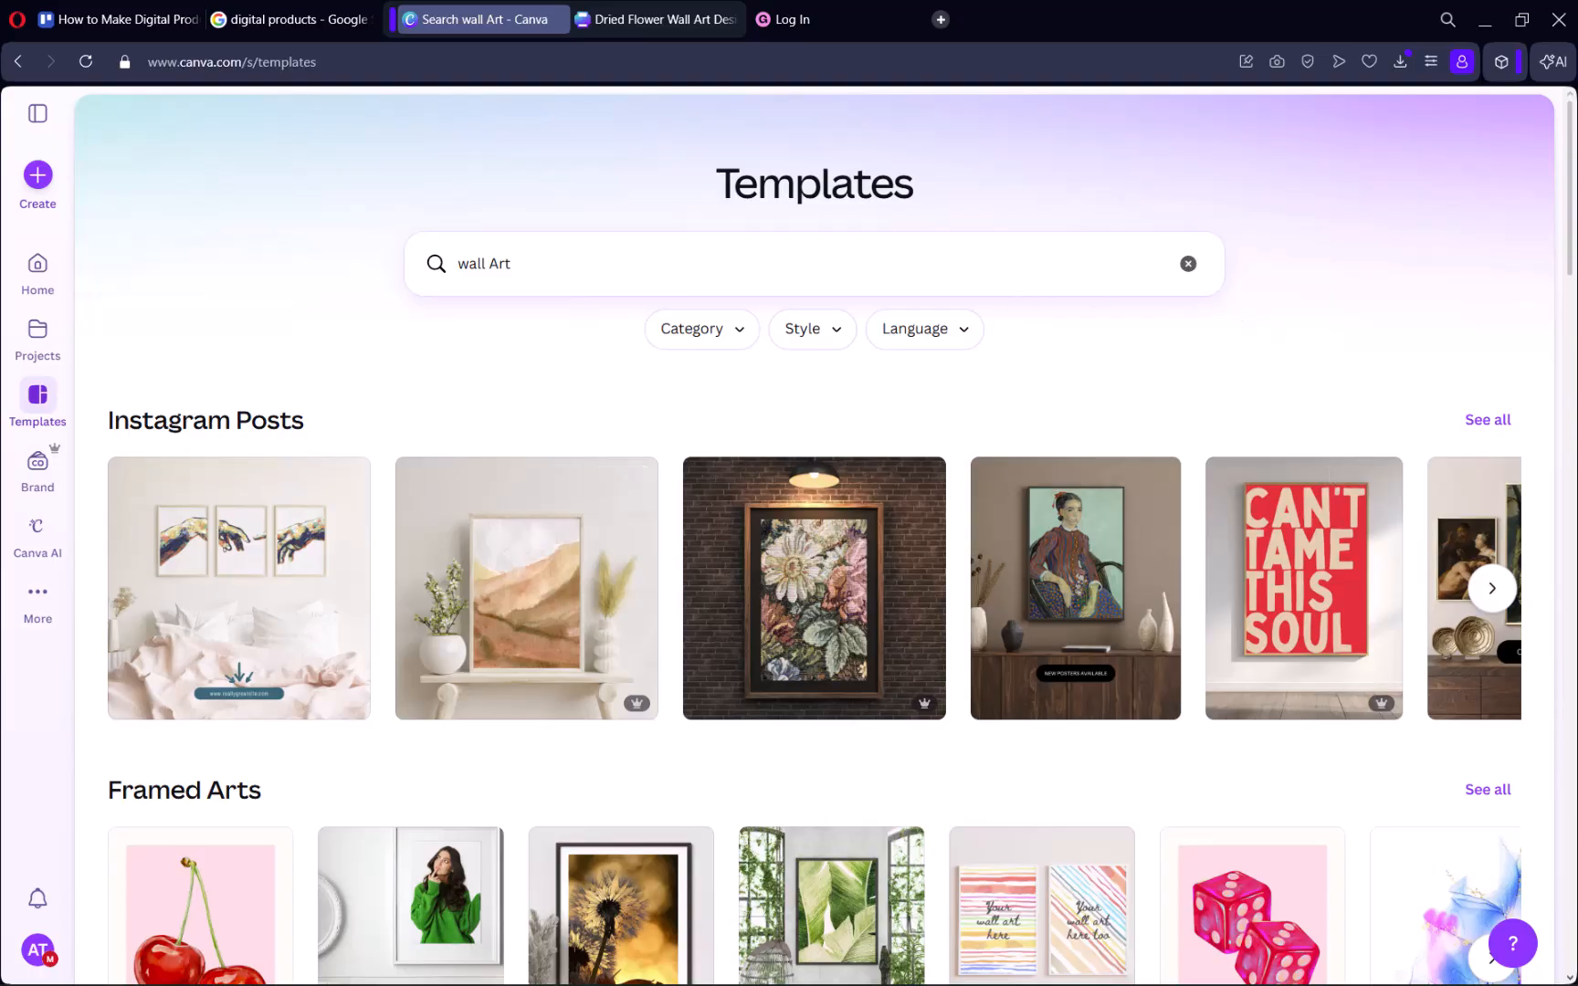
Find the Cream and Yellow Don't Worry Be Happy template among the Framed Arts and open it for customising.
drag(1569, 278, 1564, 380)
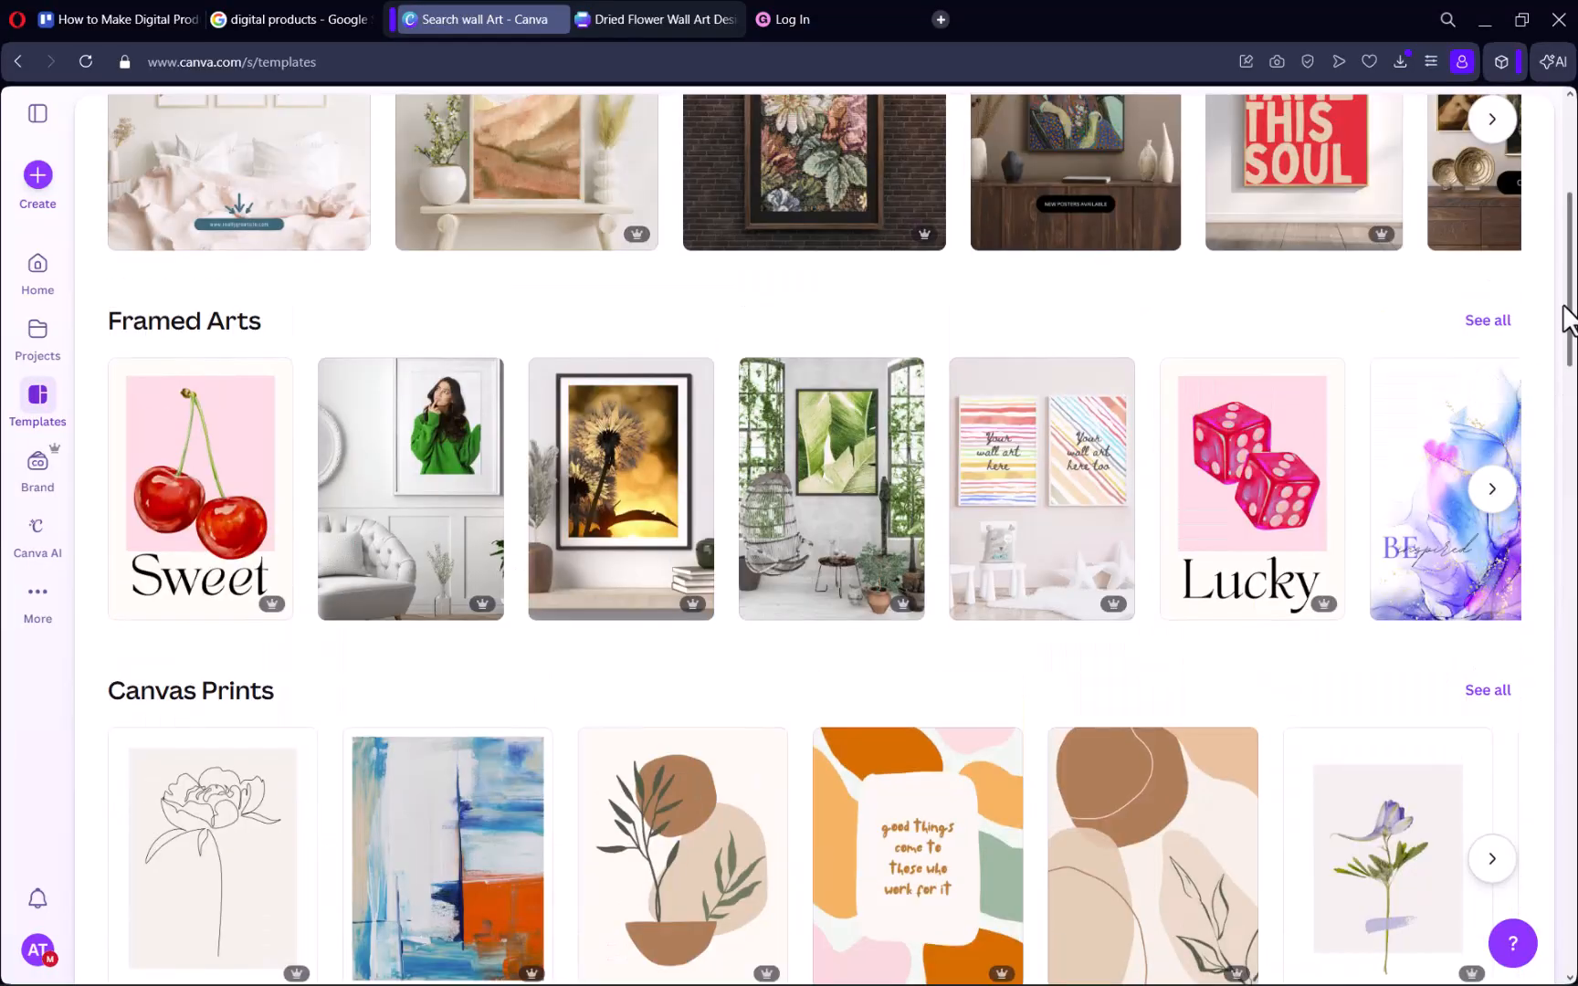
drag(1571, 301, 1570, 260)
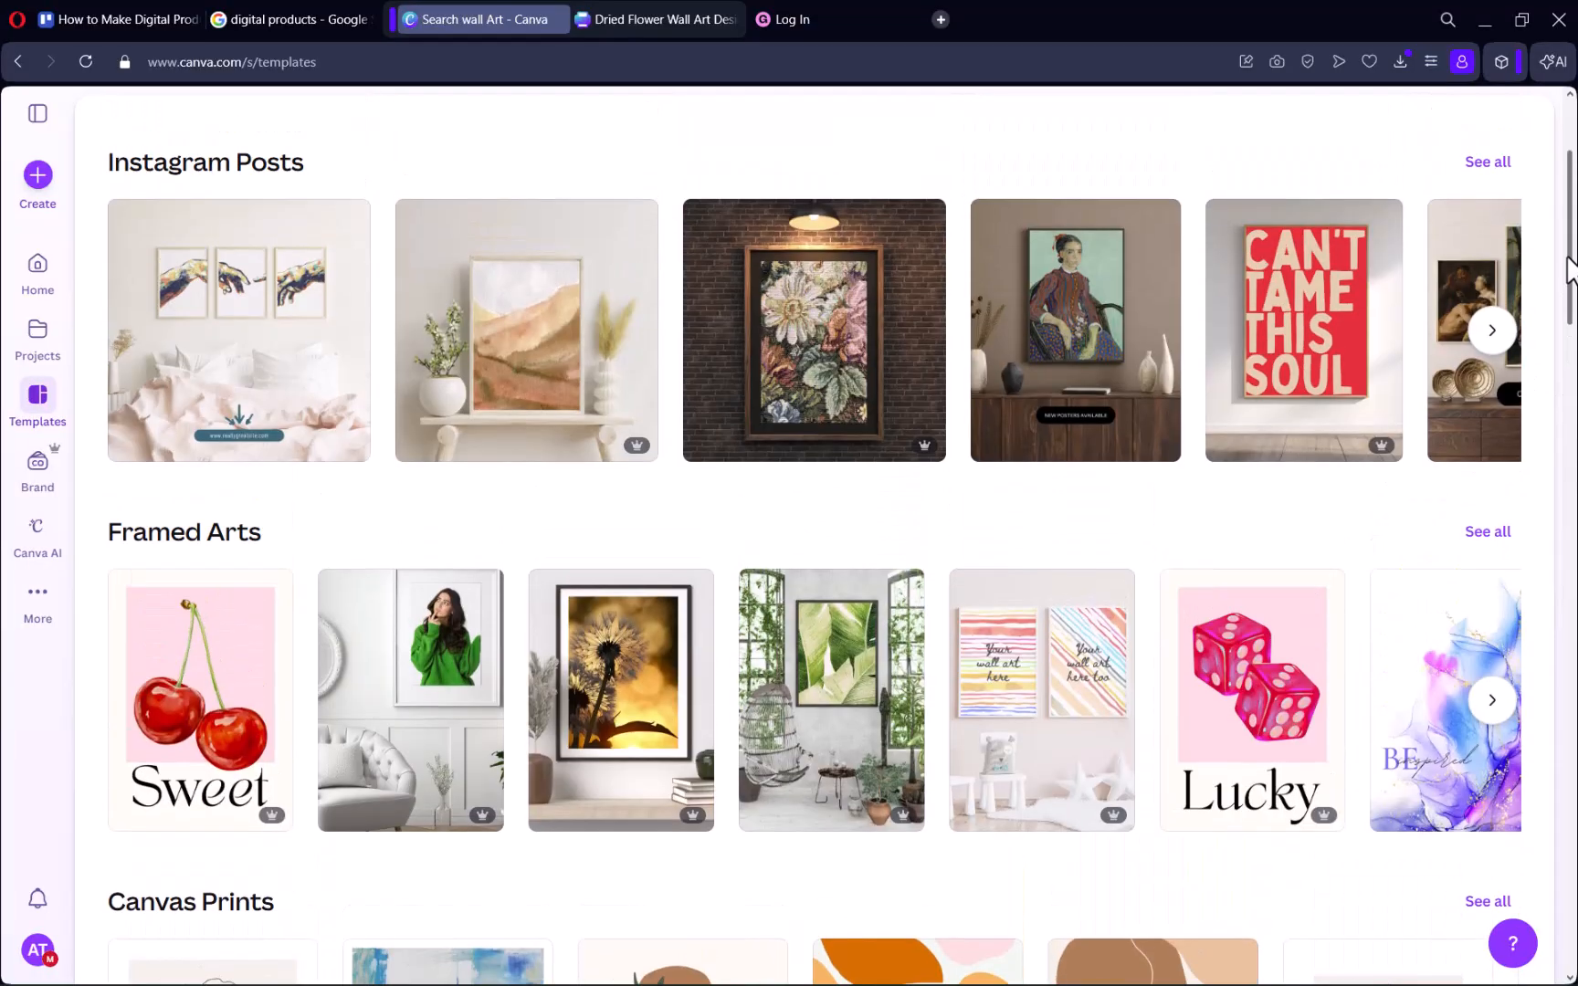
click(1492, 699)
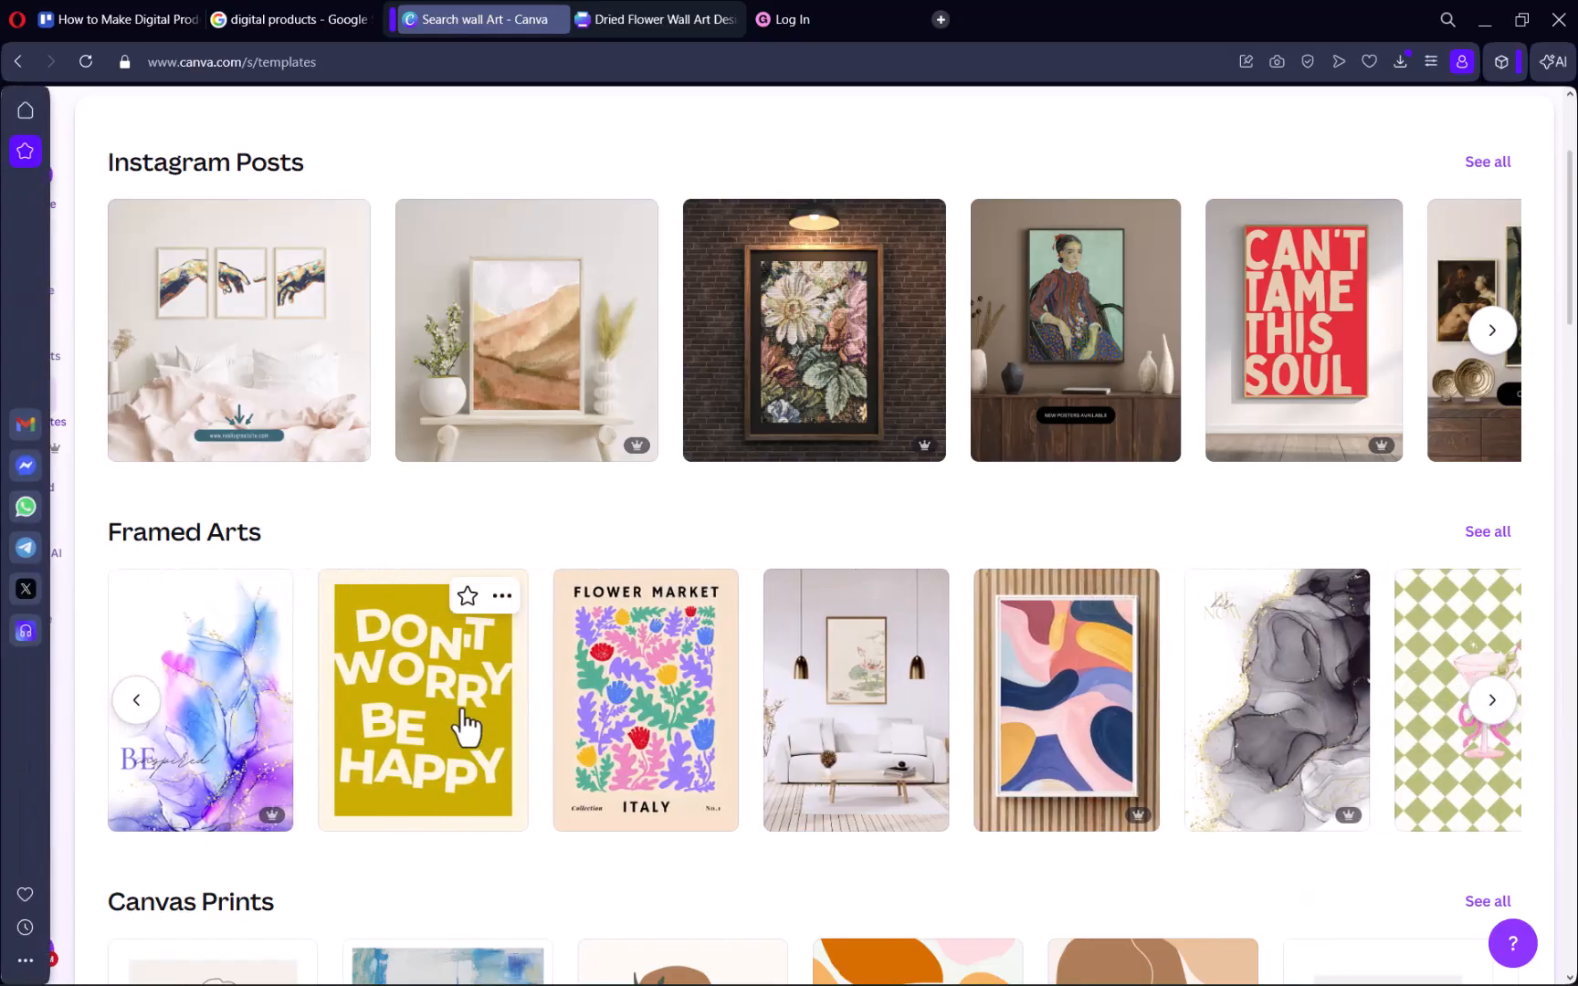
click(464, 721)
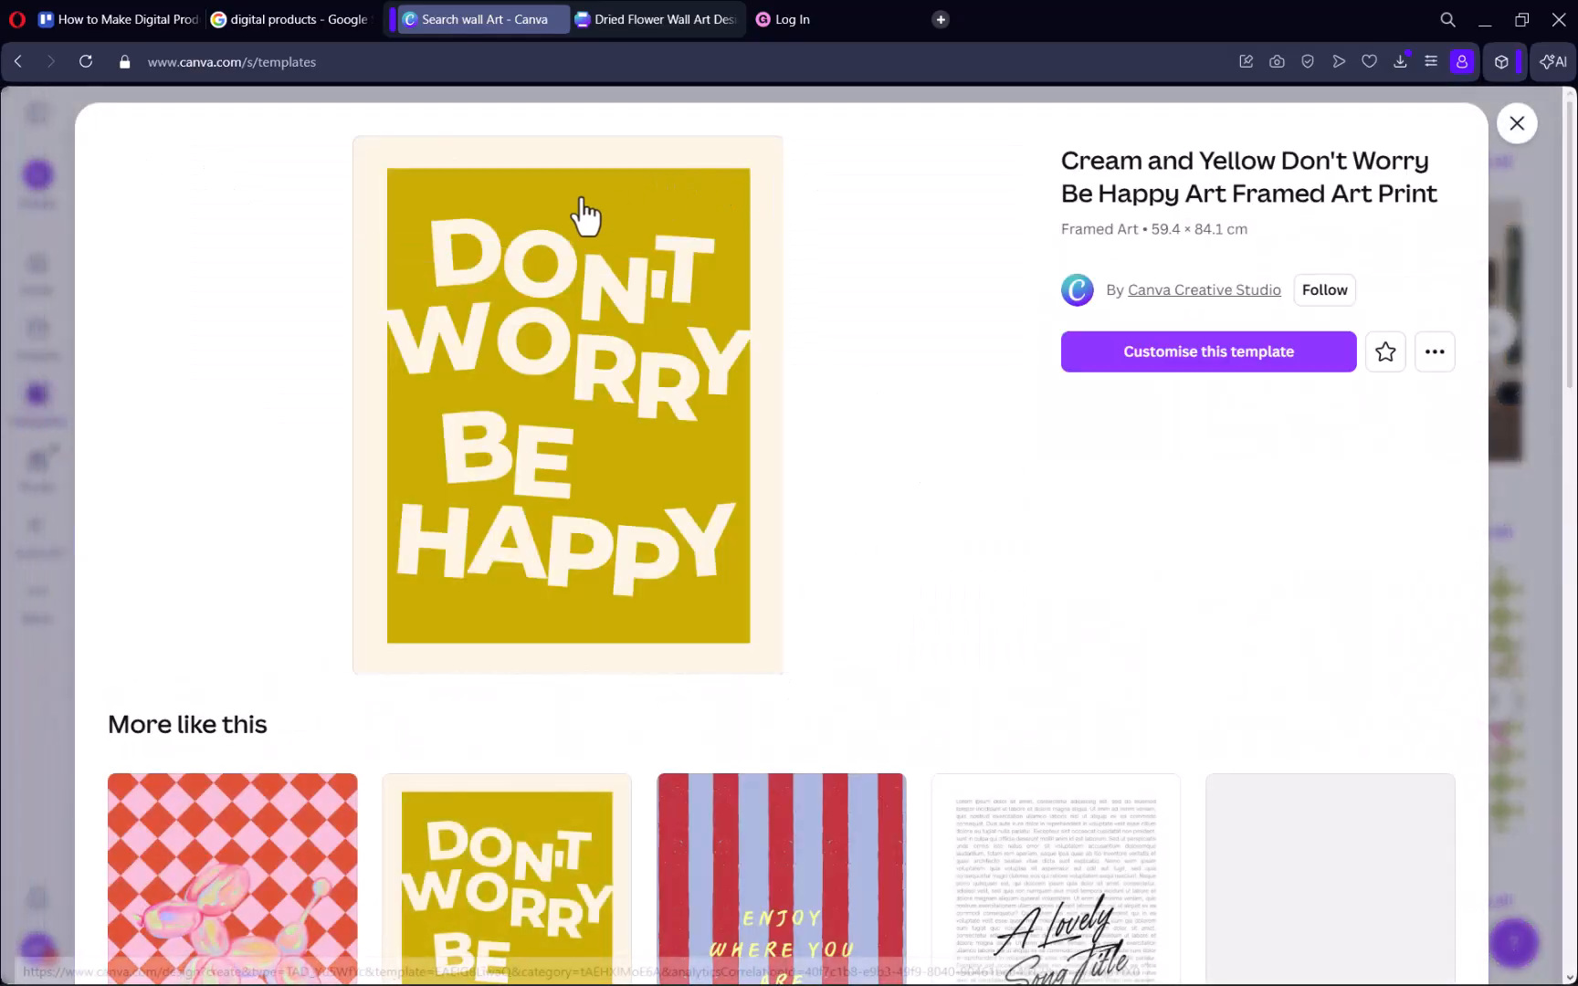
click(1200, 365)
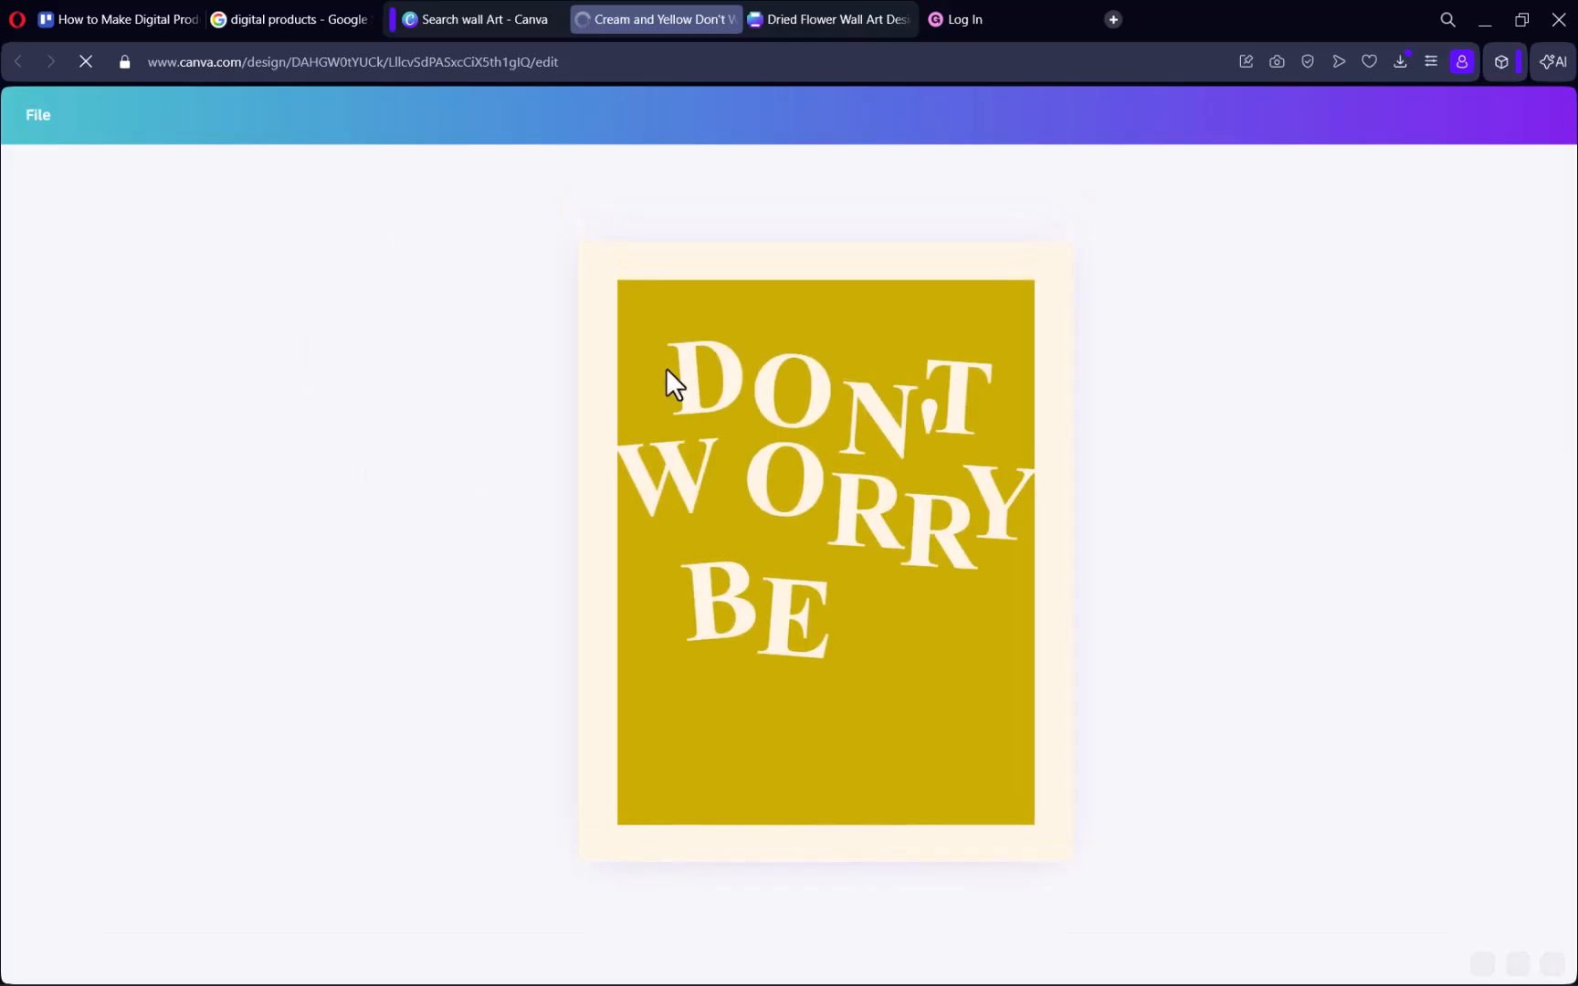
Inspect the individual letters of the Don't Worry headline as separate text elements.
click(796, 409)
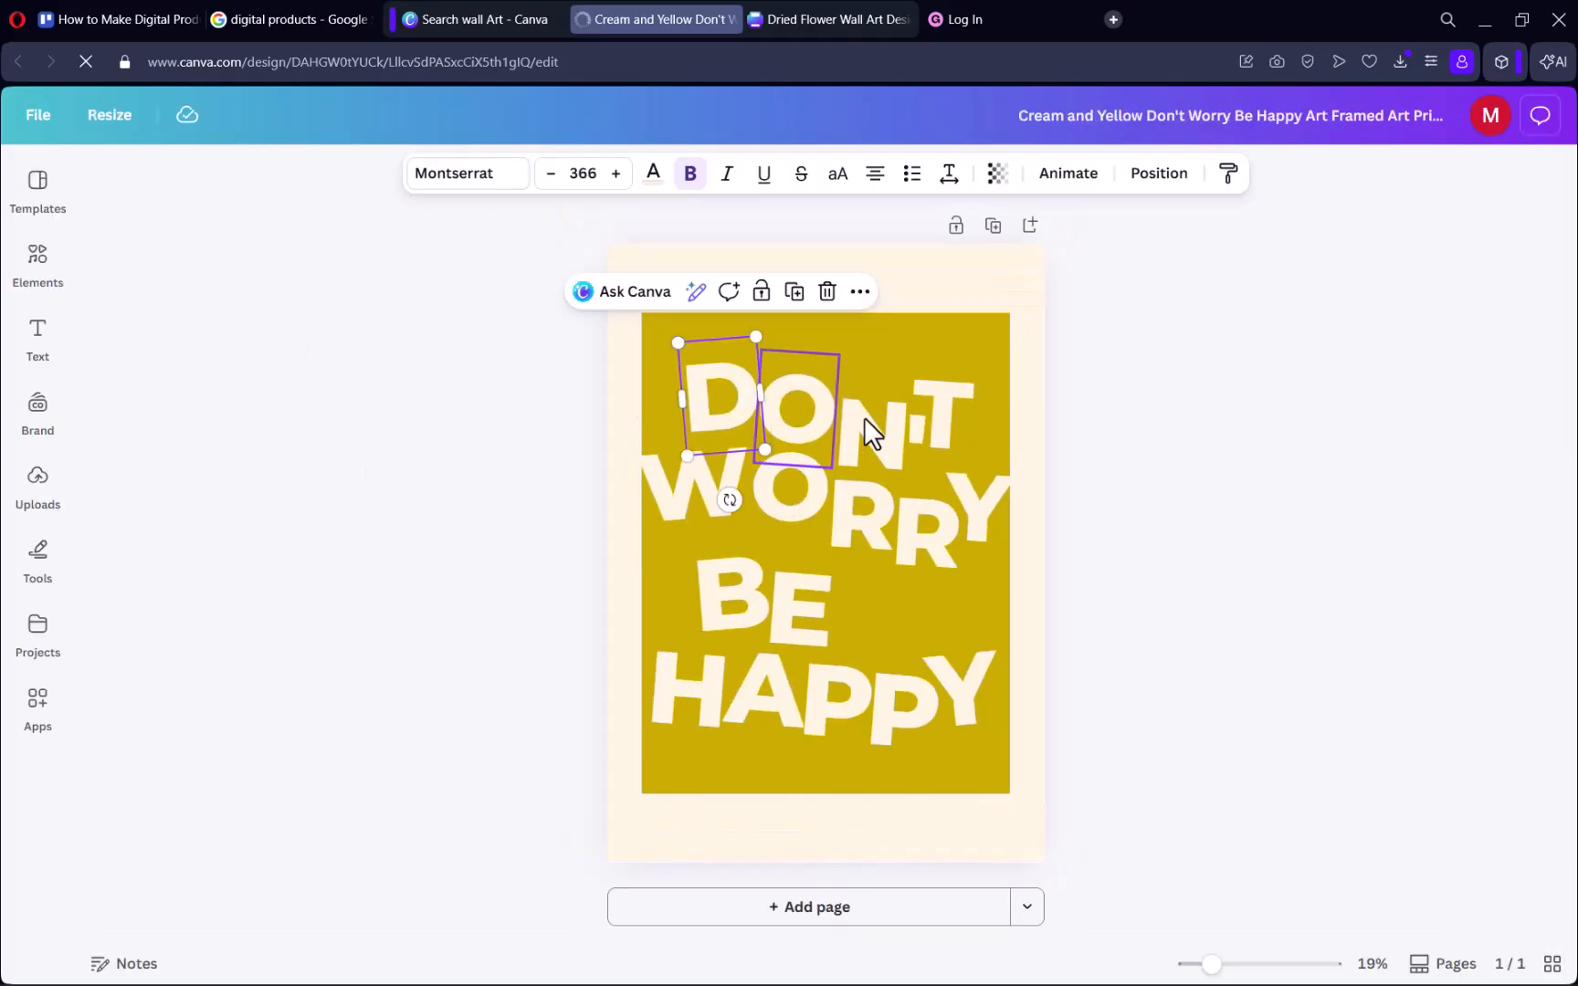
click(871, 442)
click(901, 557)
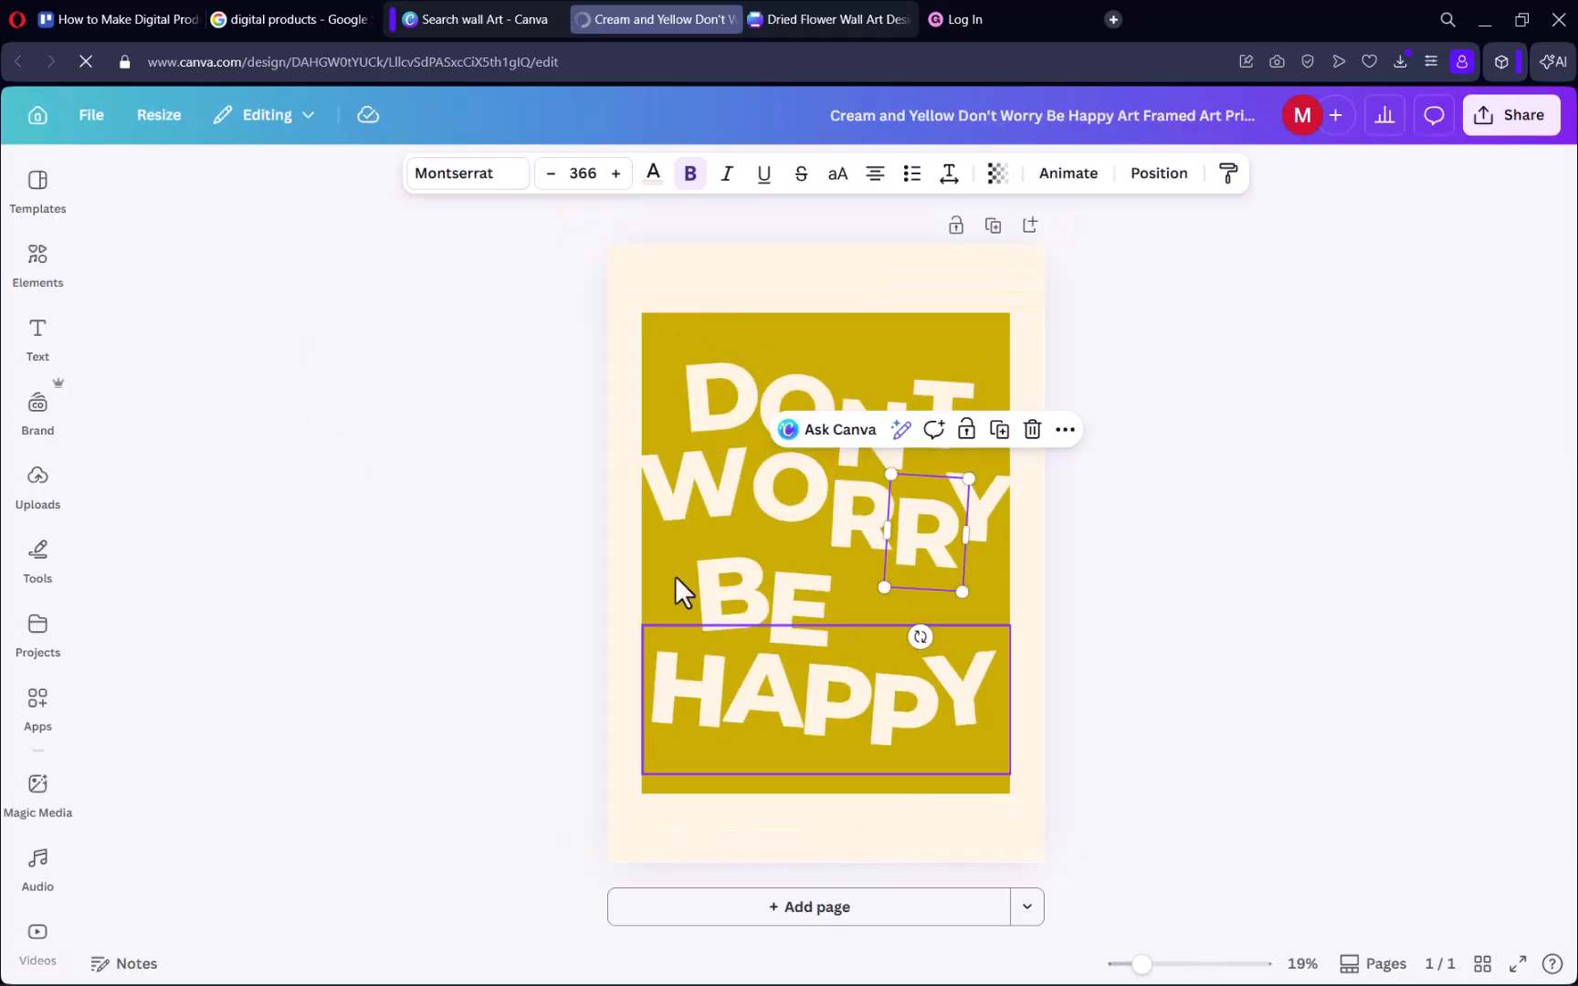
Try red and orange on the page background, then settle on the dark indigo blue default solid colour.
click(644, 291)
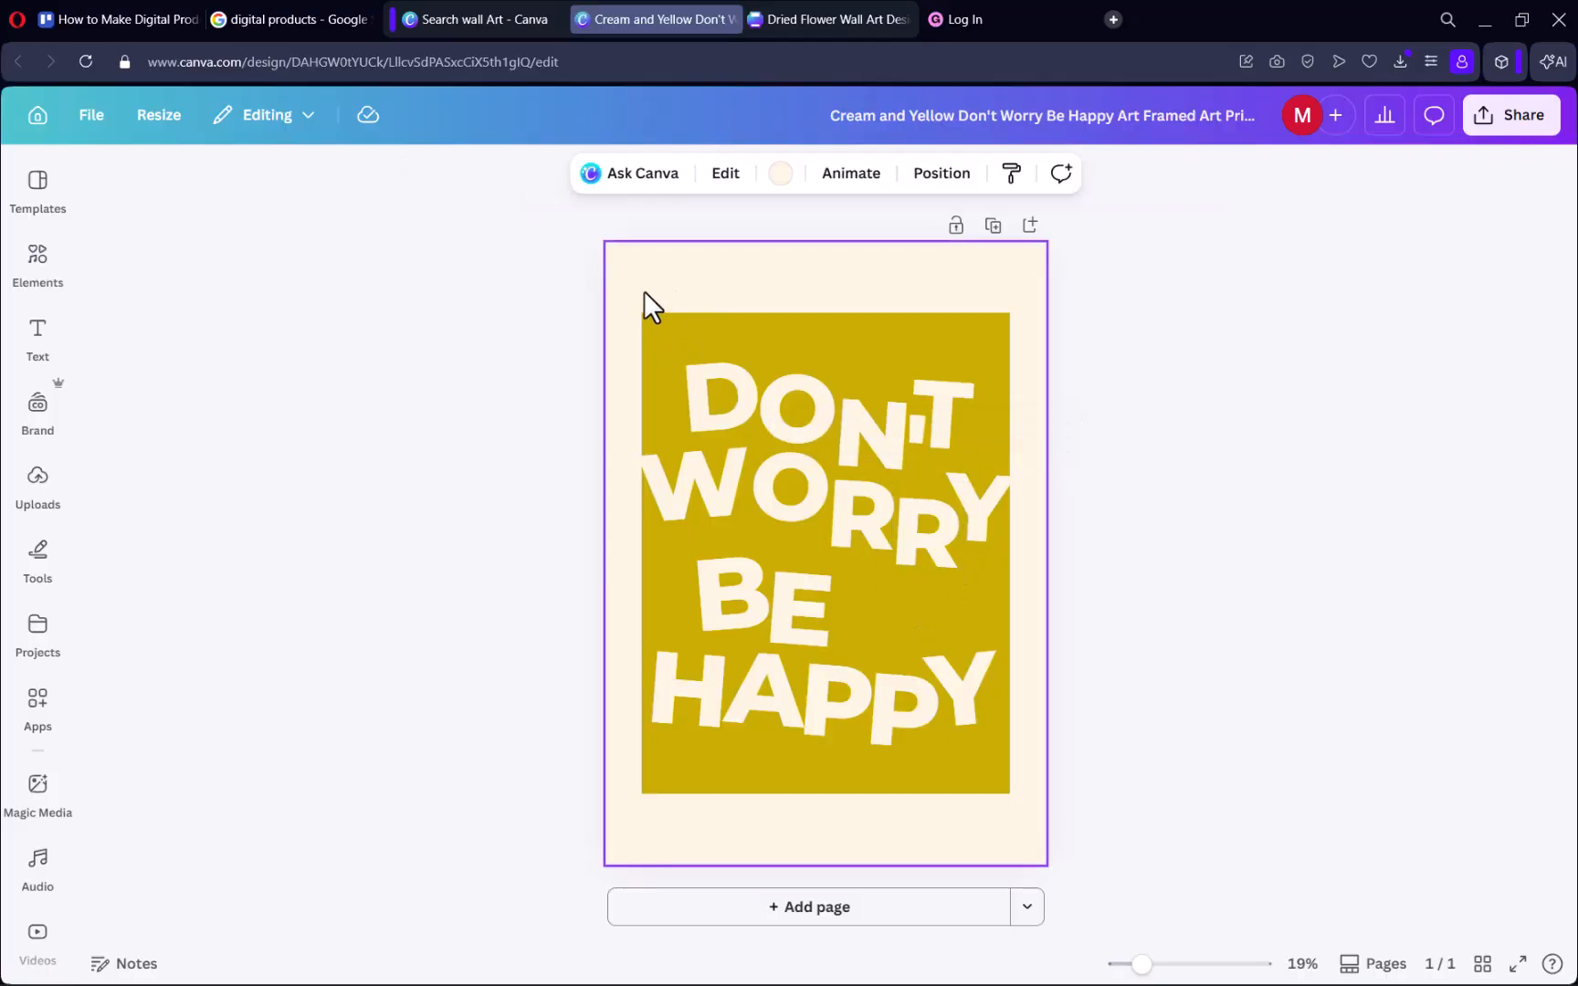
click(780, 173)
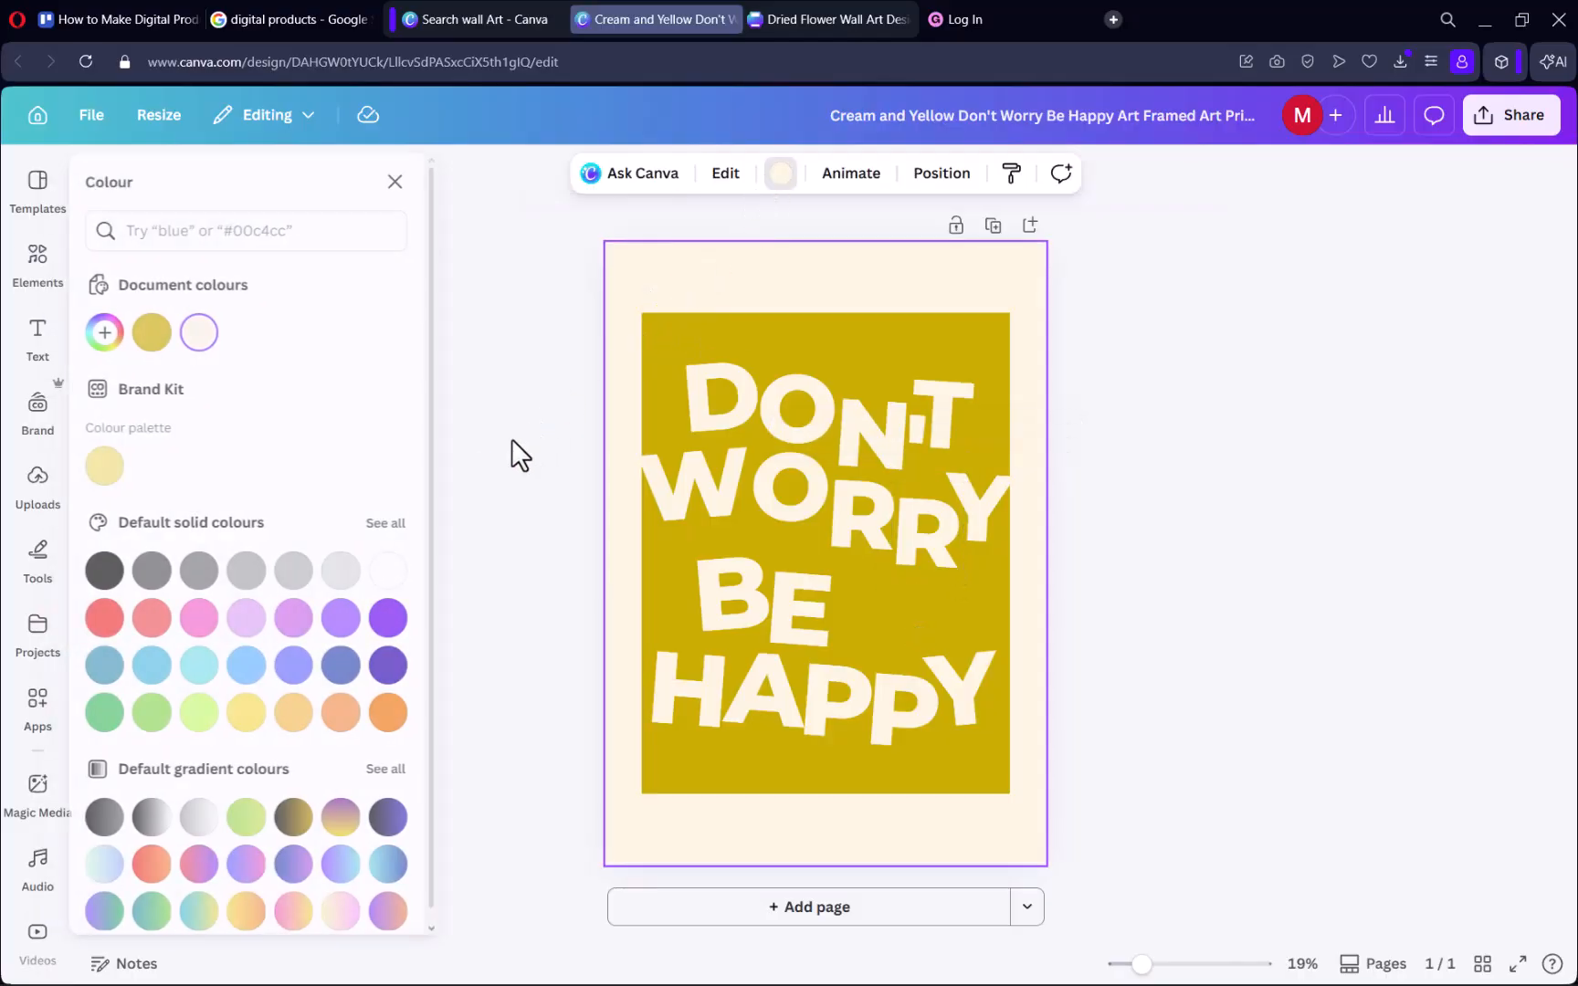
click(112, 619)
click(395, 715)
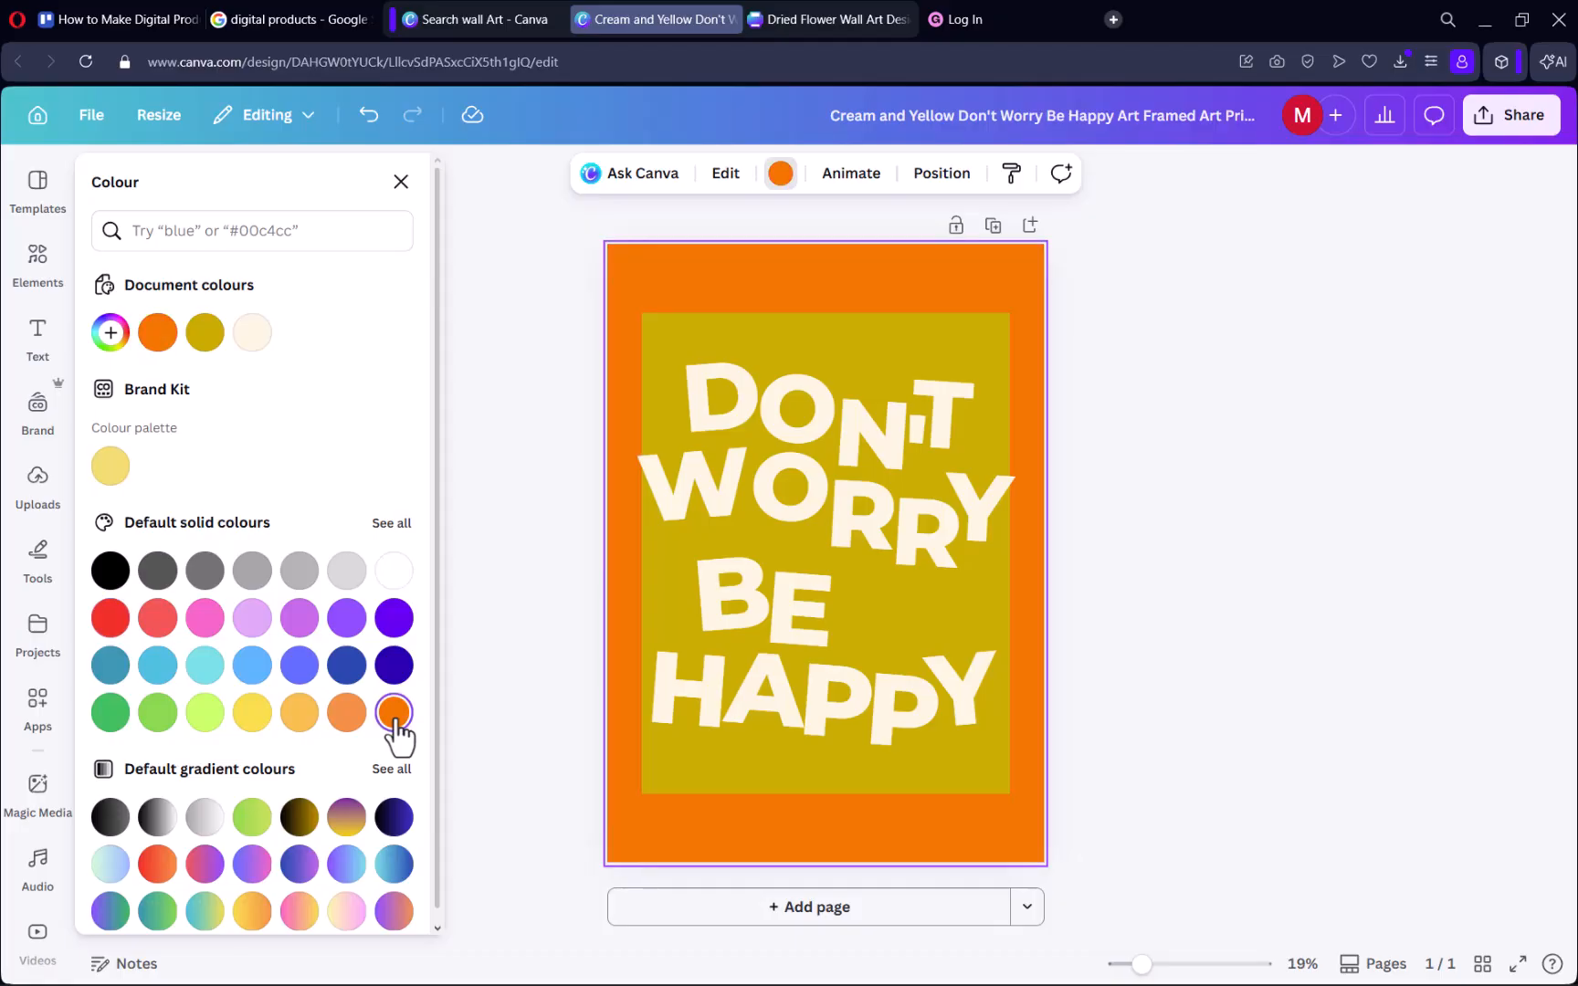
click(410, 664)
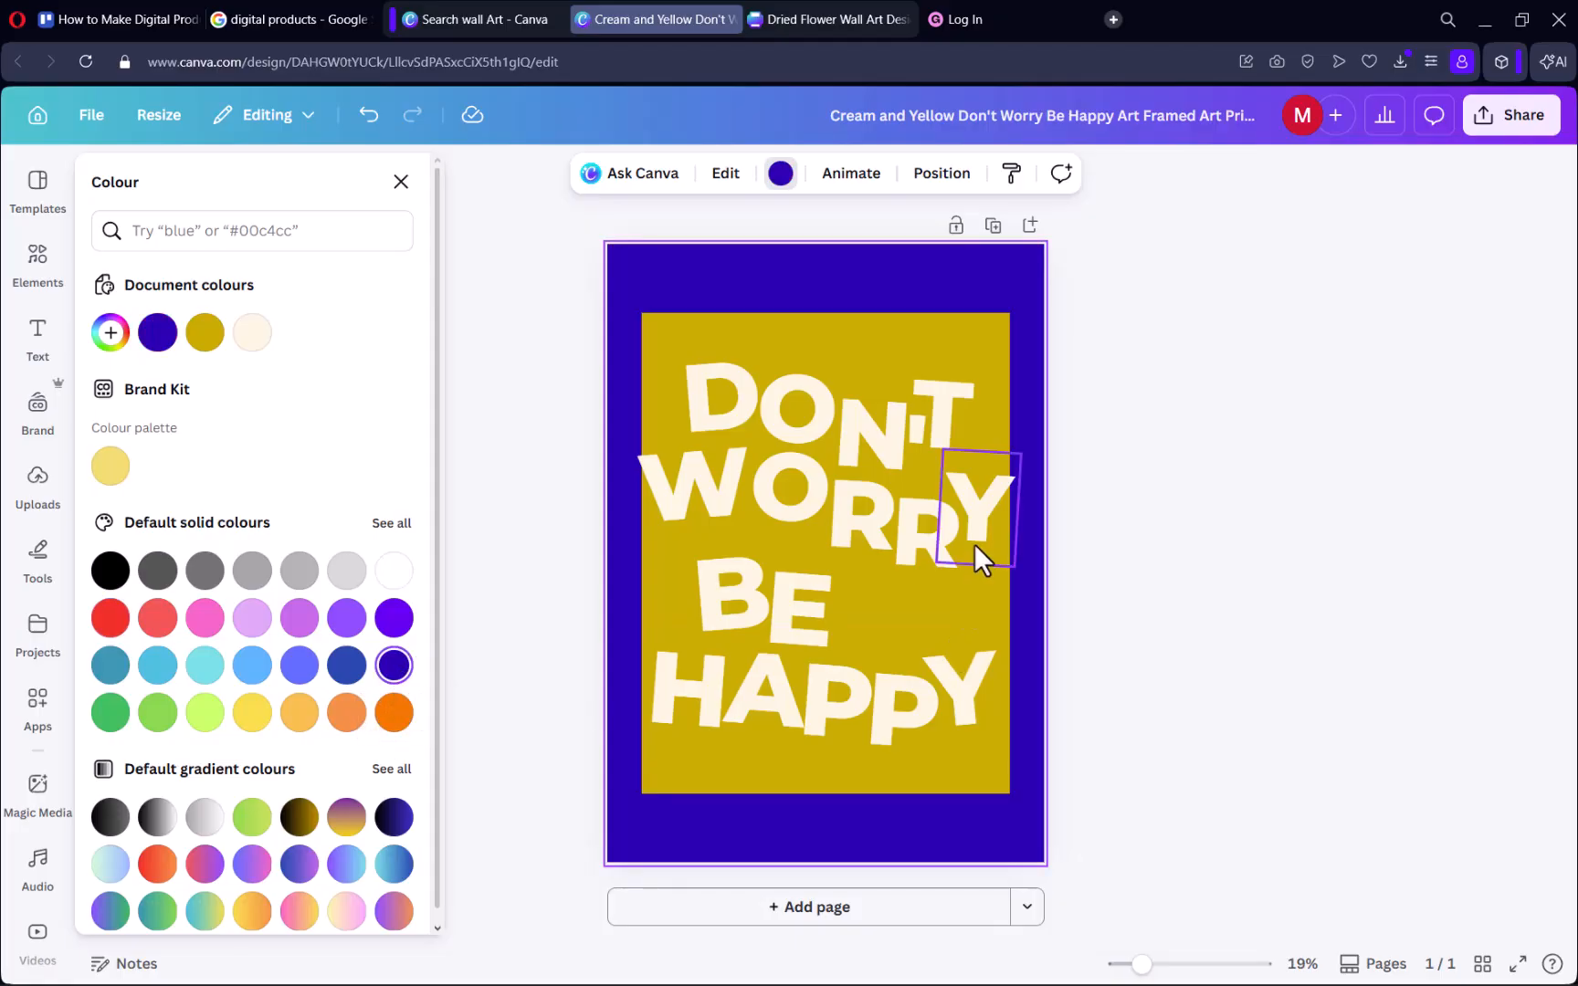
Recolour the rectangle behind the text to the same dark indigo blue as the page background.
click(785, 321)
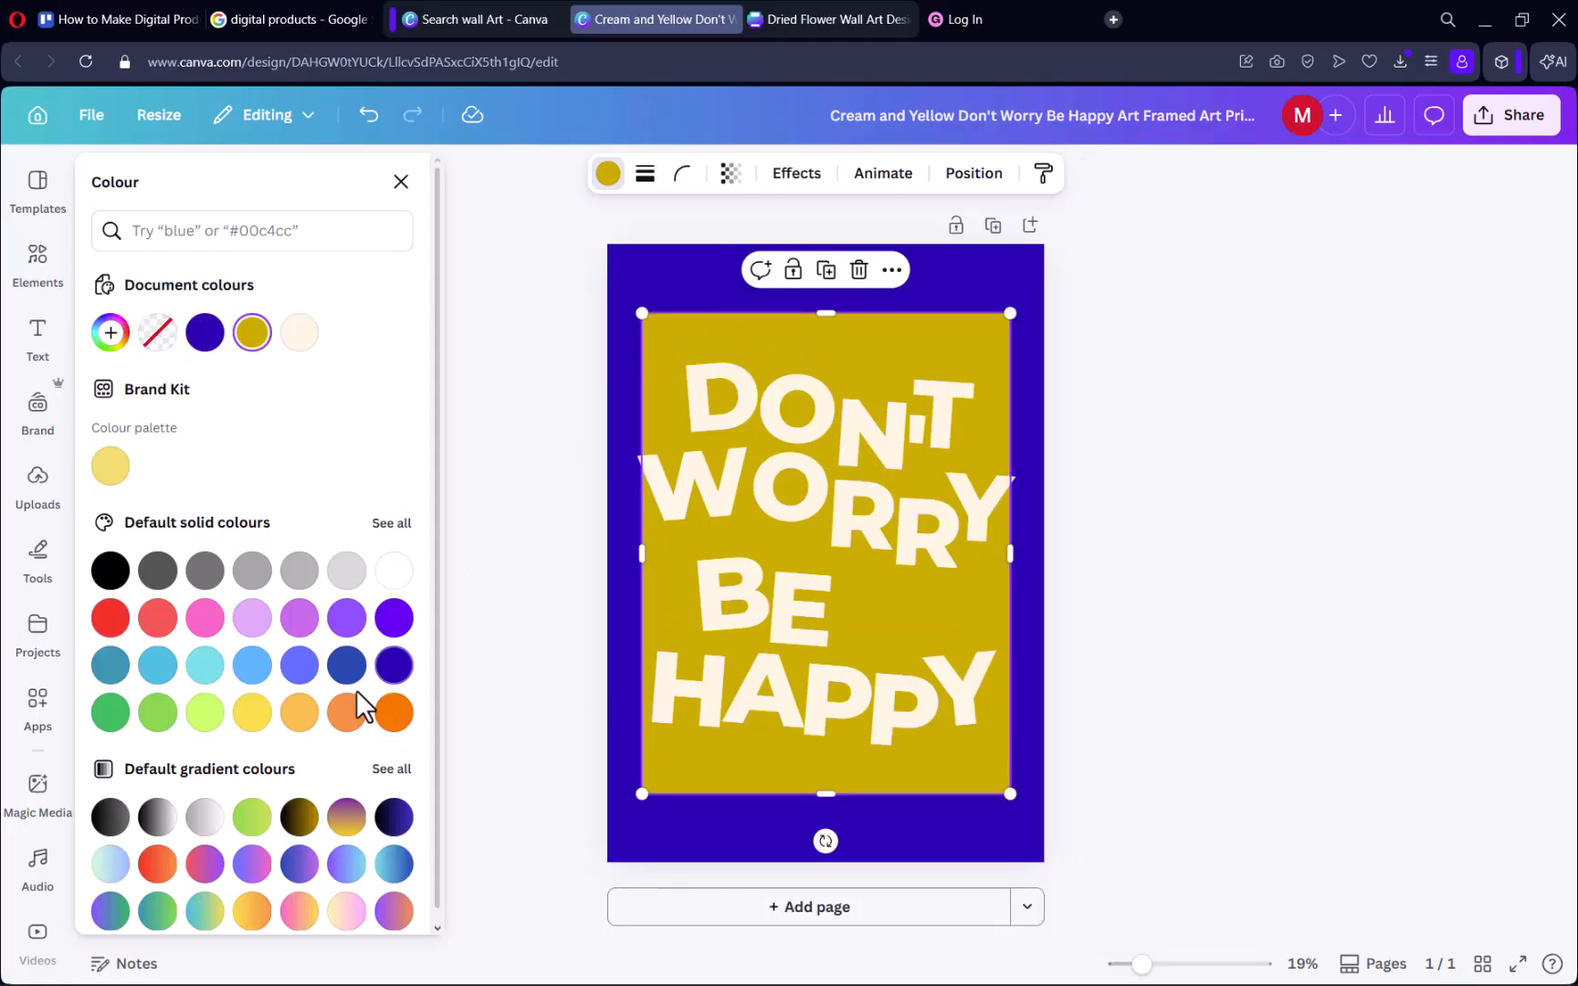
click(396, 672)
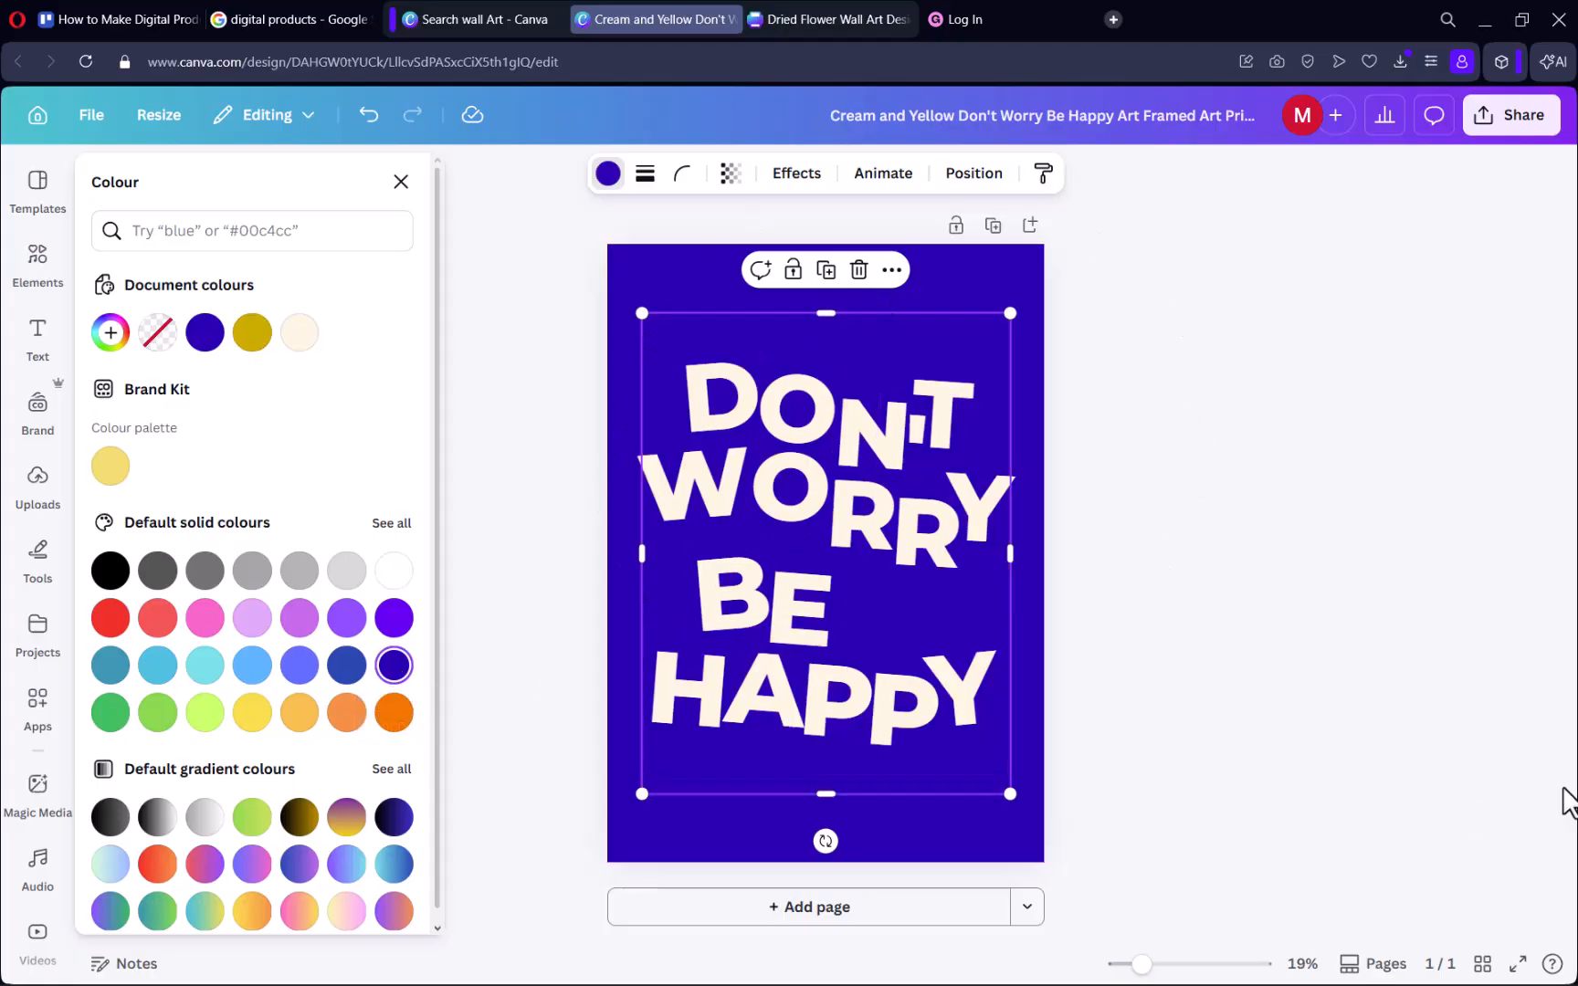
click(1368, 691)
click(1113, 776)
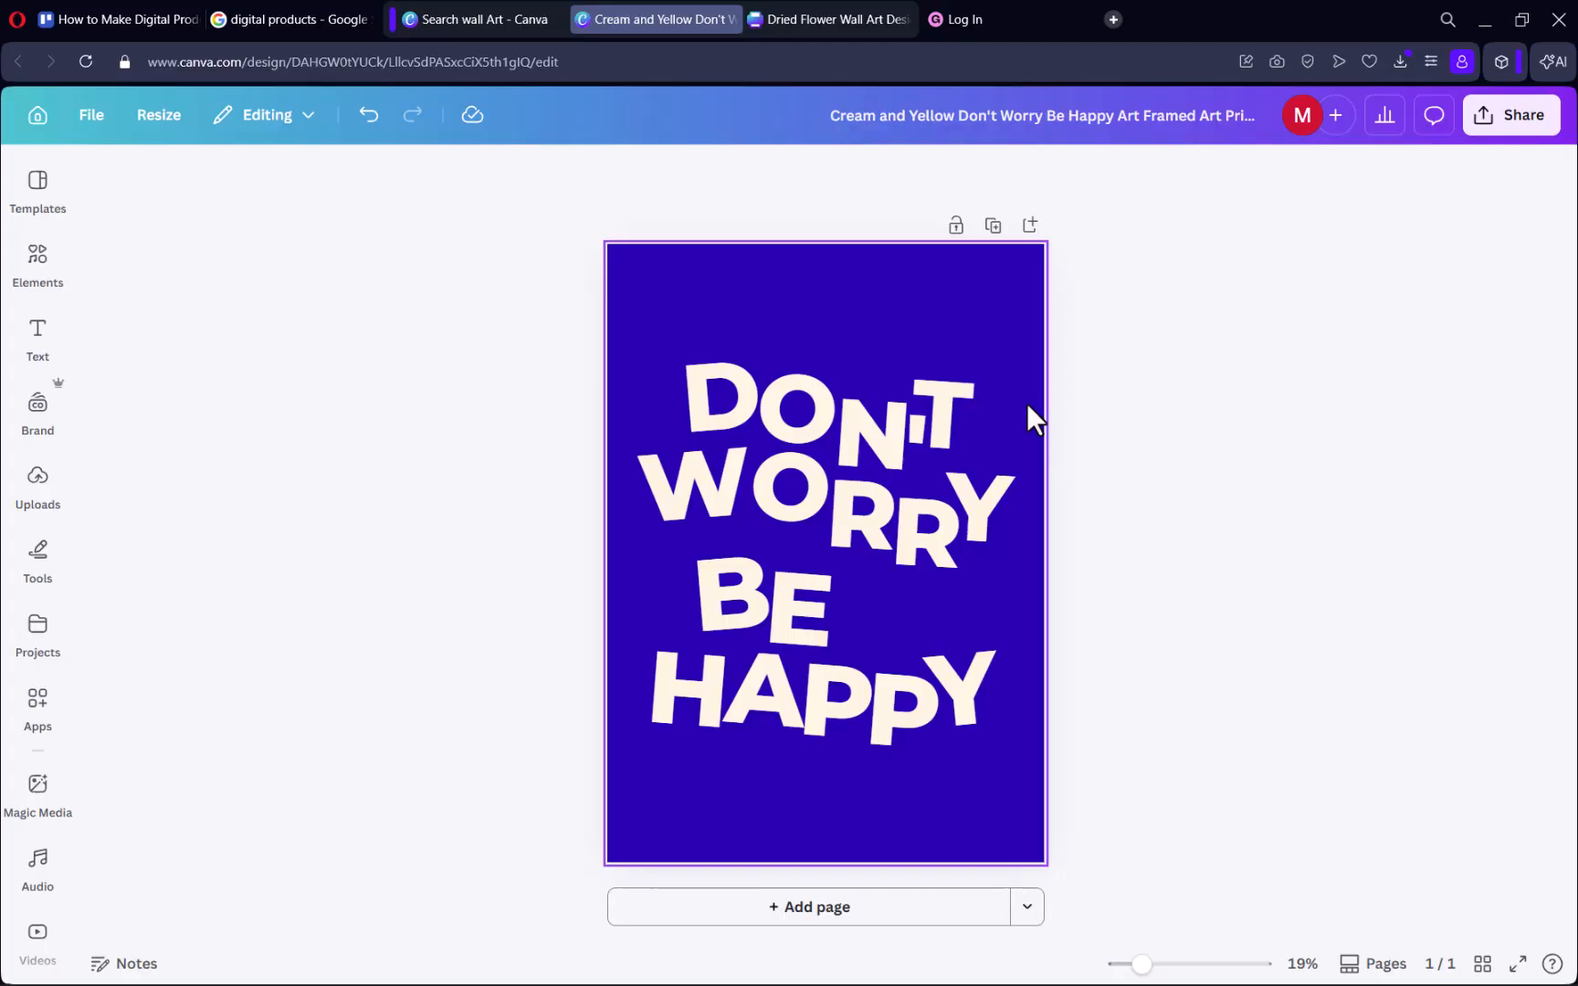
Switch to the Gumroad login page and look over its email and password fields.
click(993, 17)
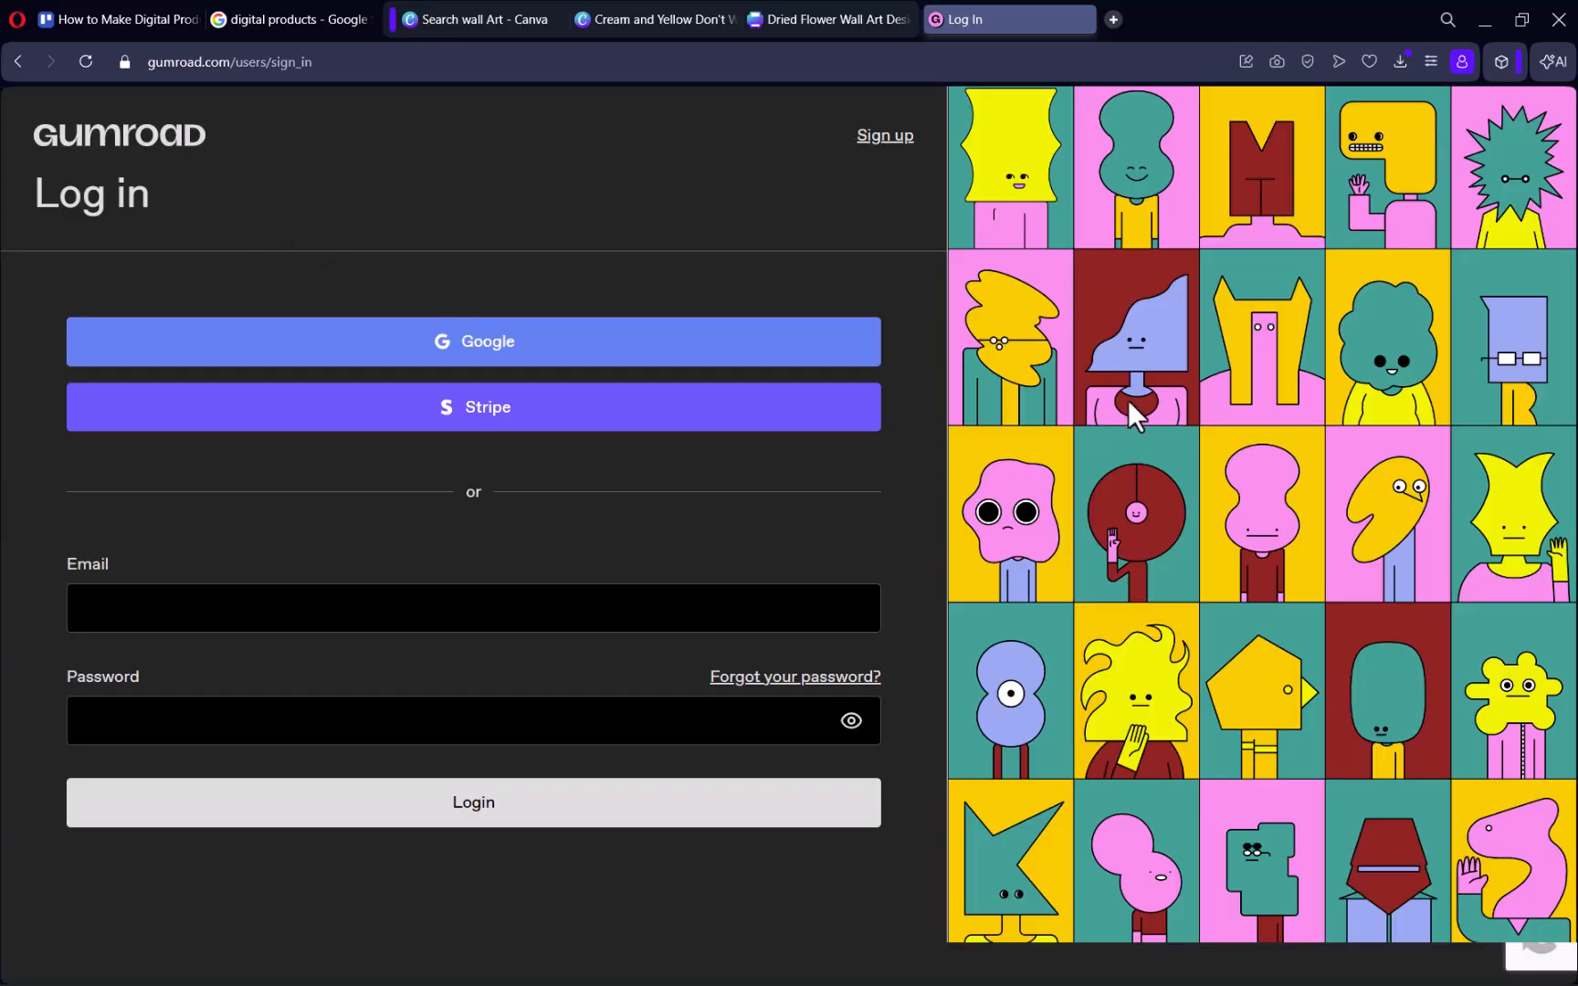
click(469, 603)
click(359, 730)
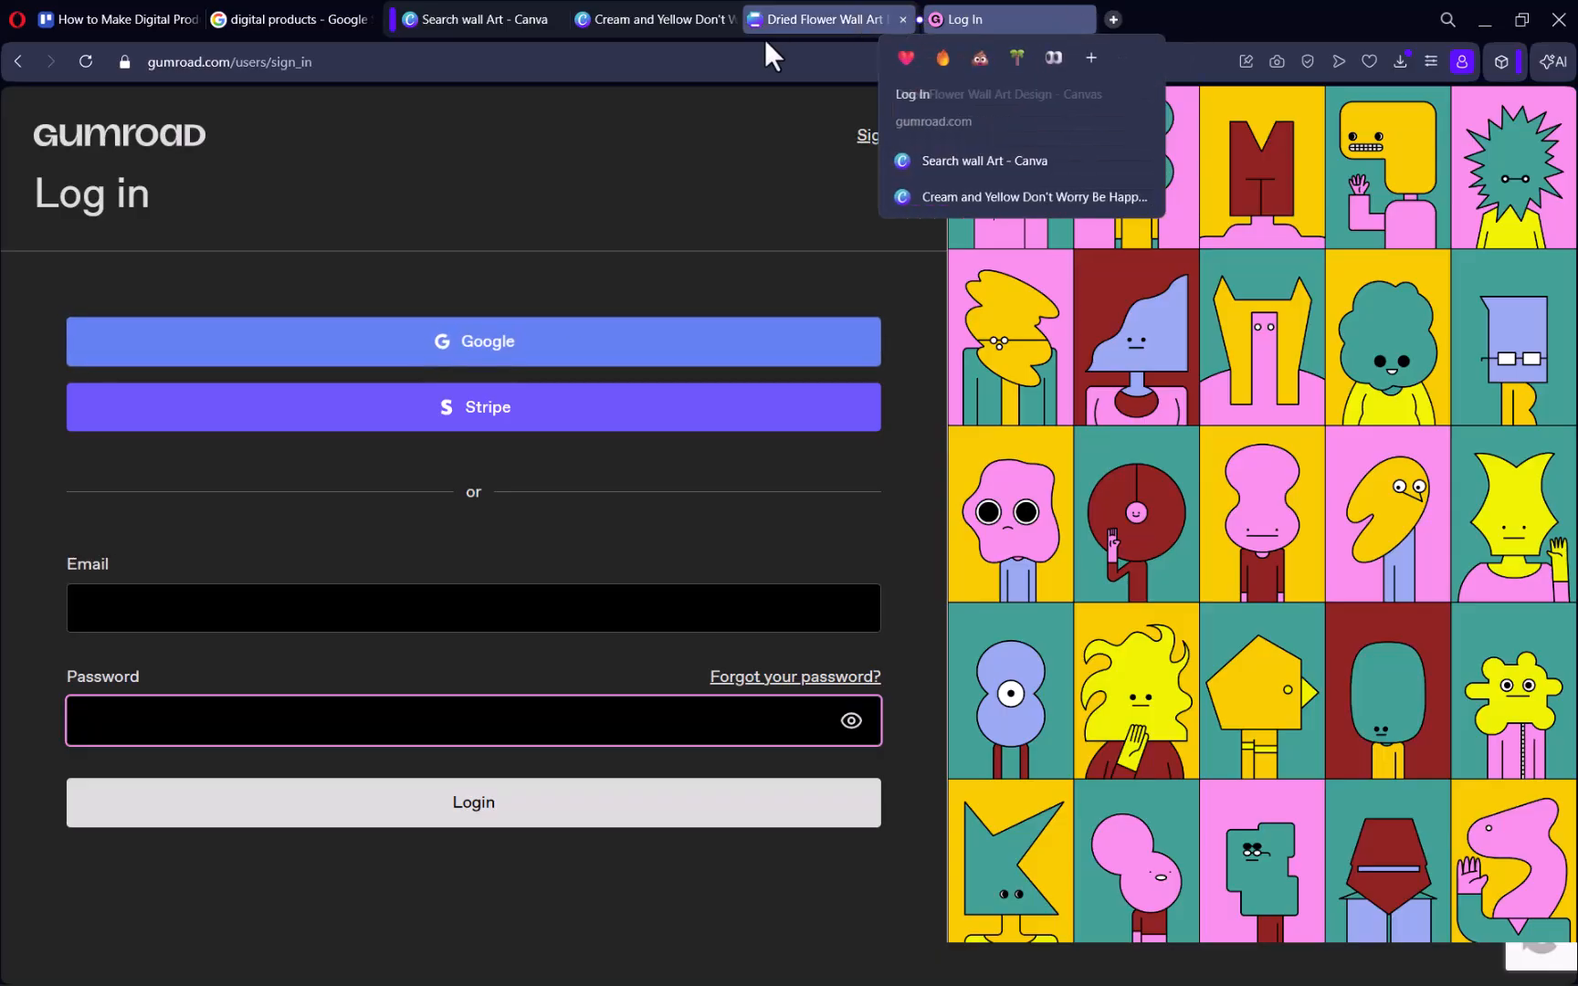
Return to the Canva wall art design and download it as a PNG file.
click(670, 22)
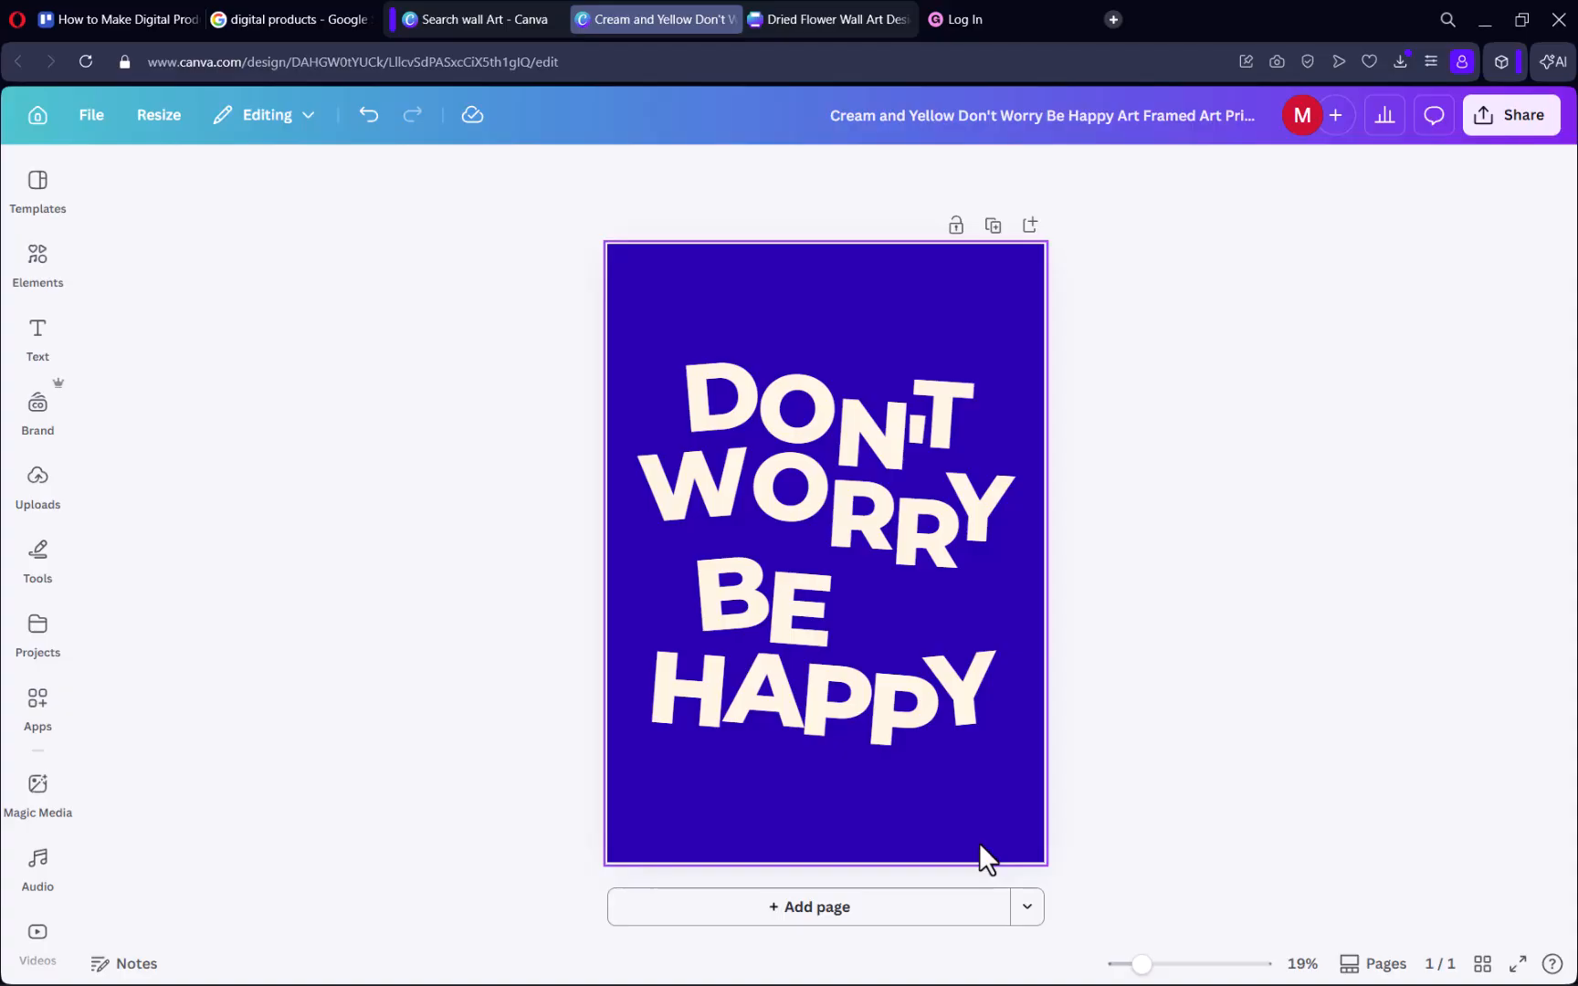
click(1537, 107)
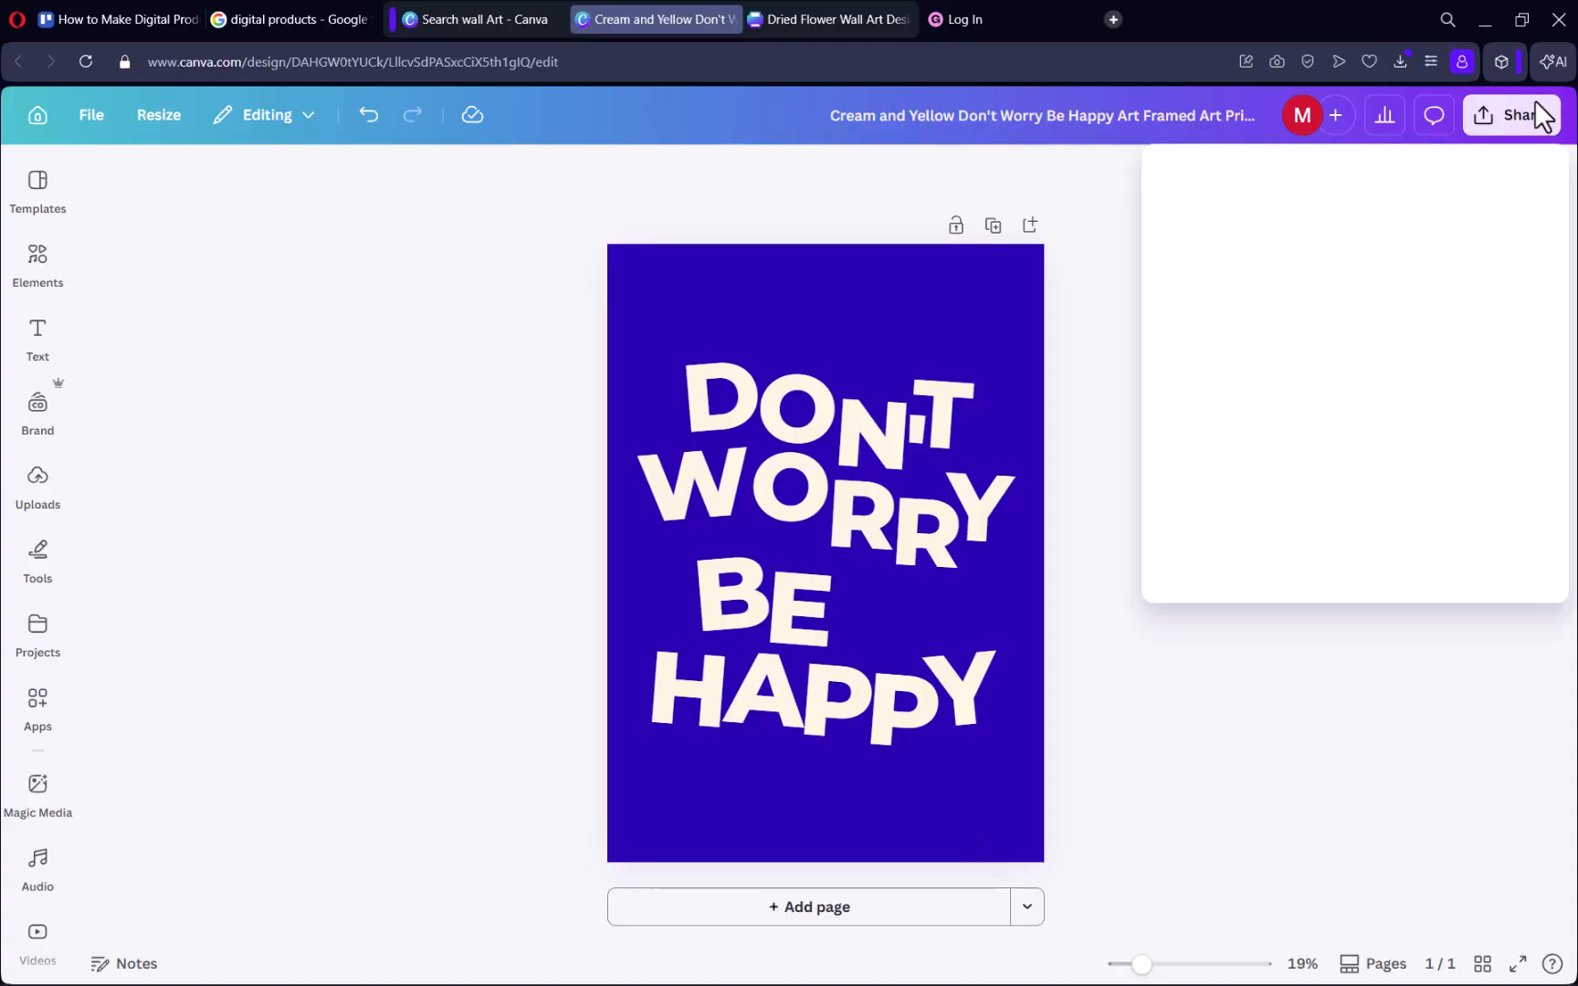
click(1210, 627)
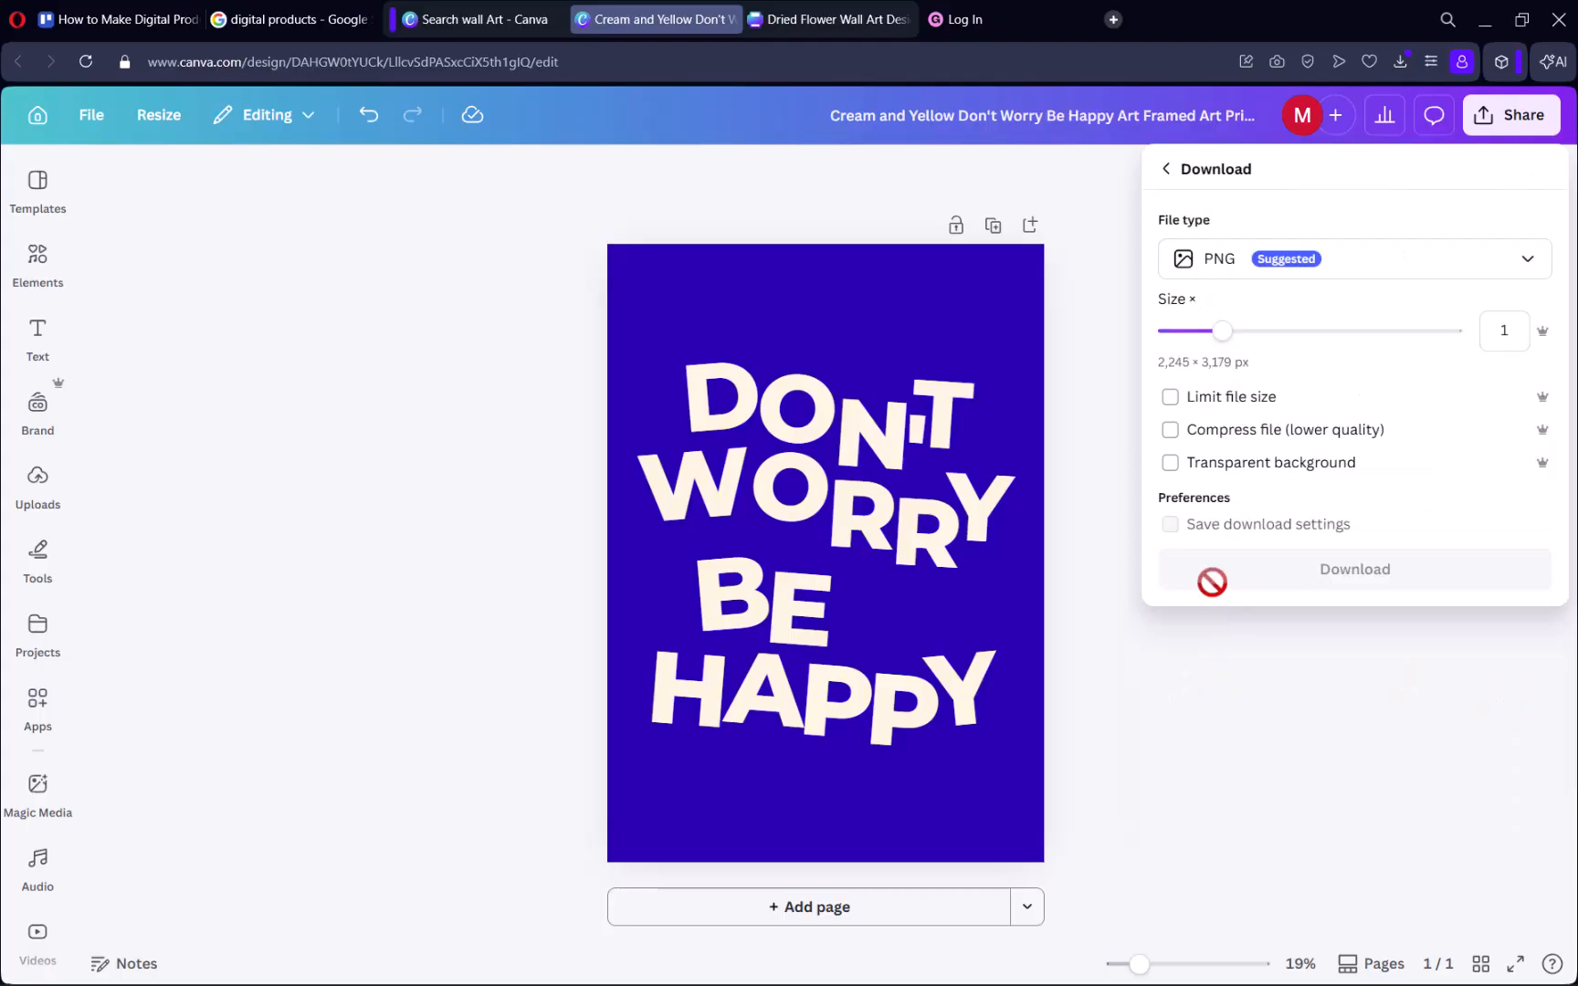
click(1288, 266)
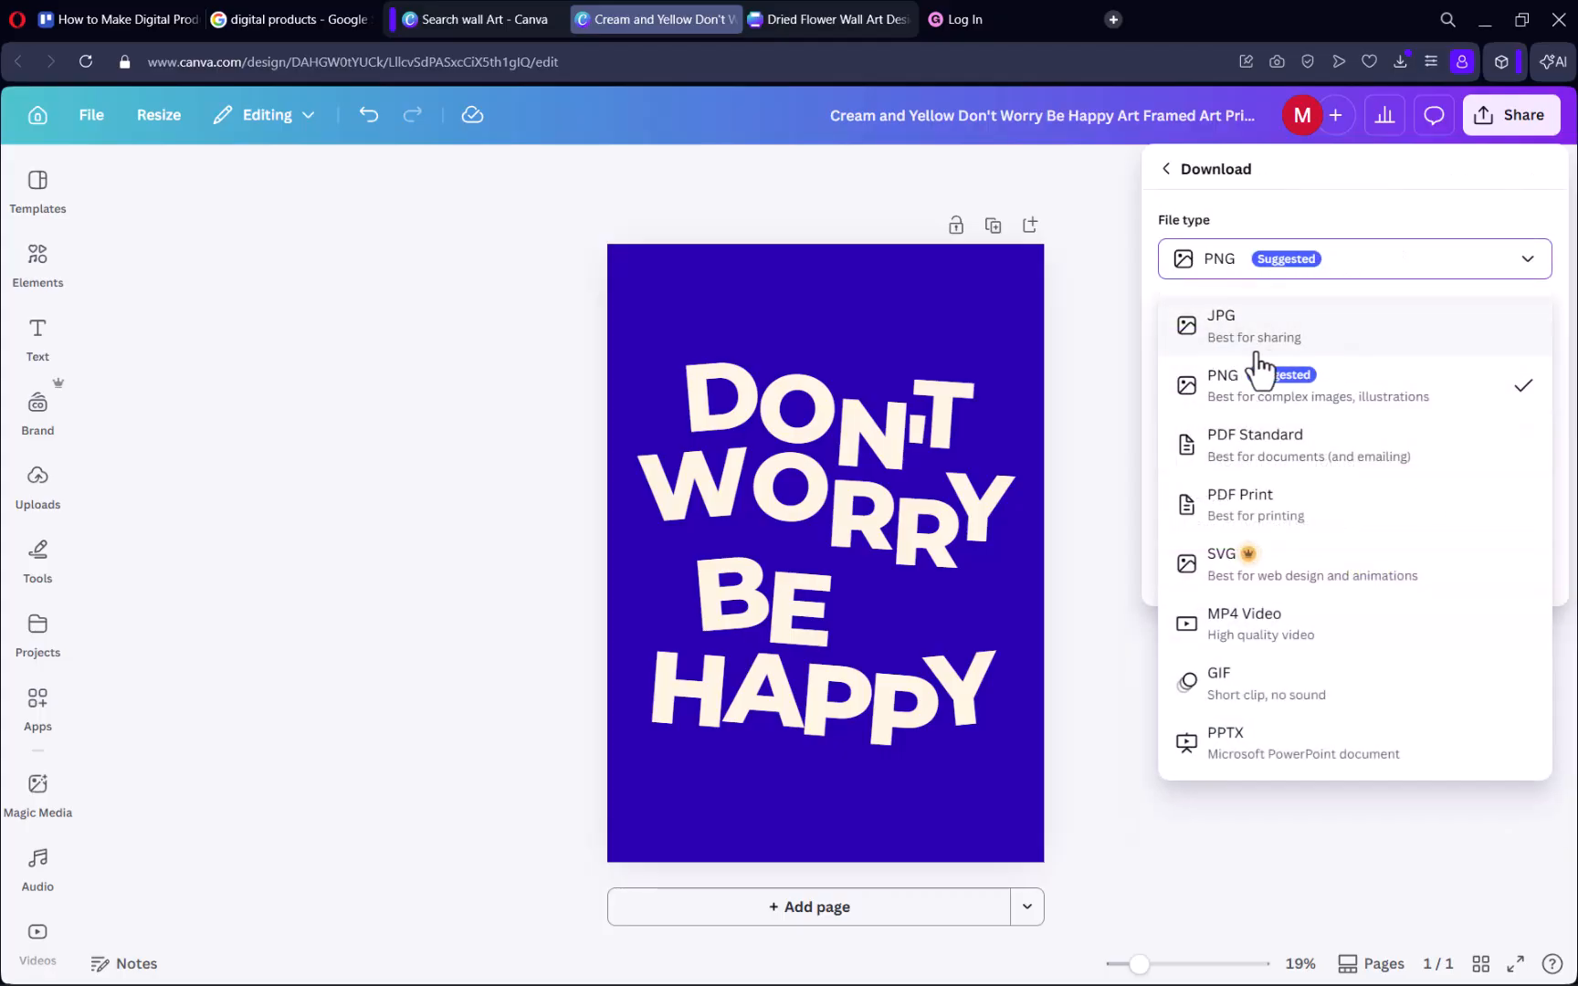
click(1232, 526)
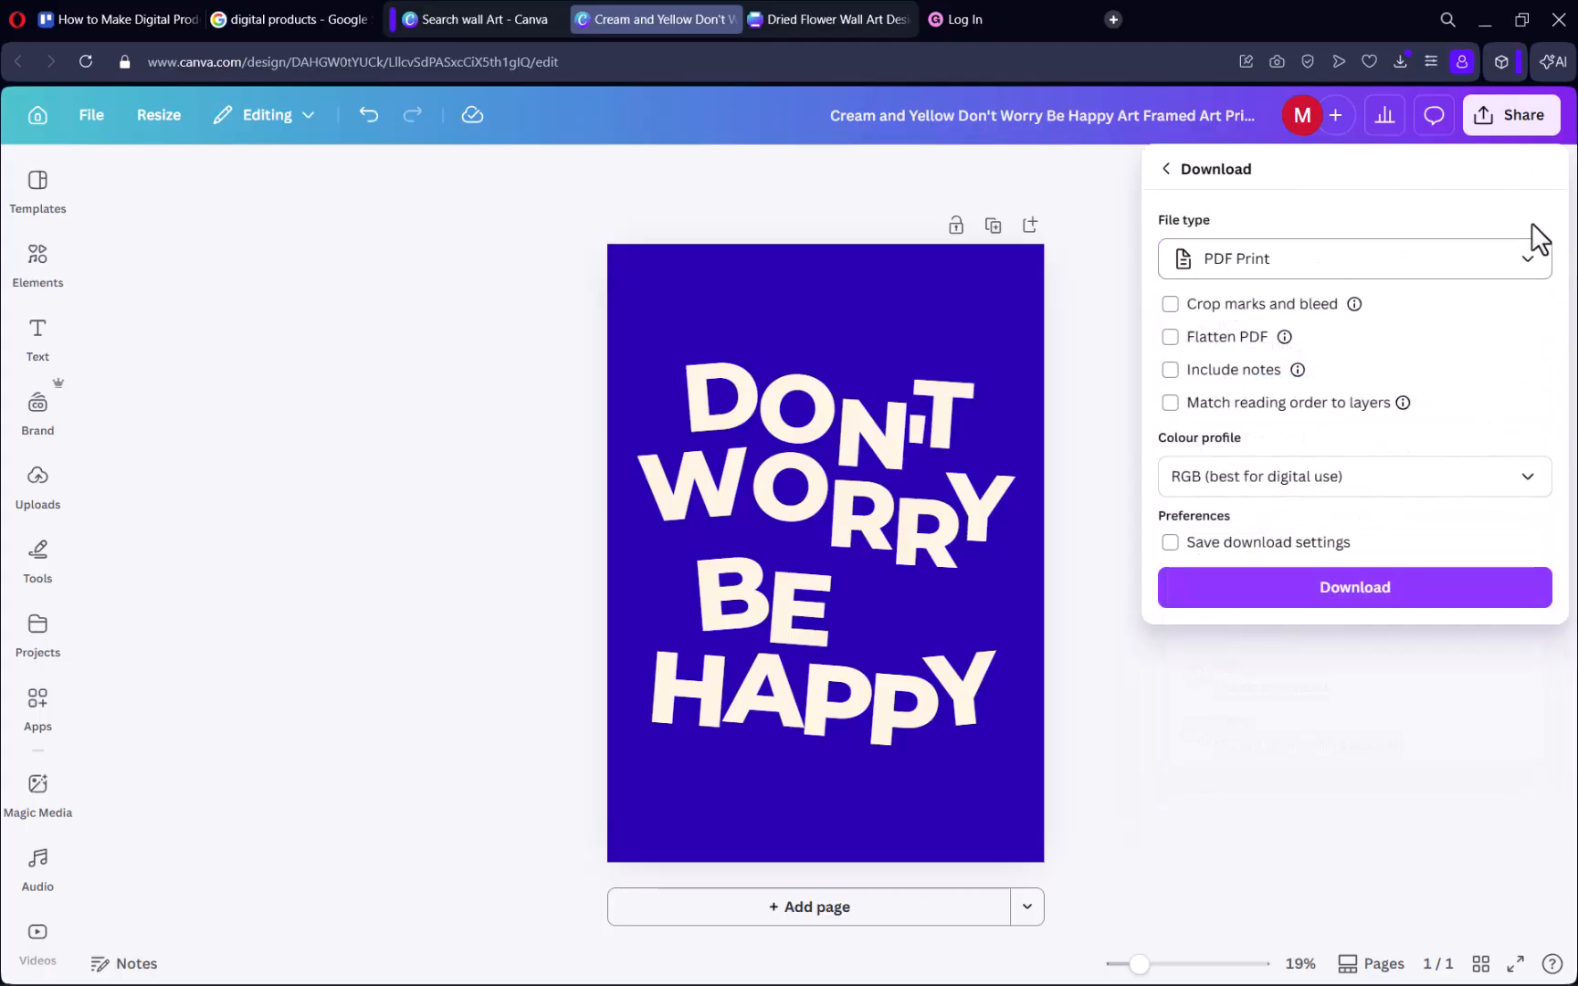
click(1415, 258)
click(1410, 260)
click(1410, 260)
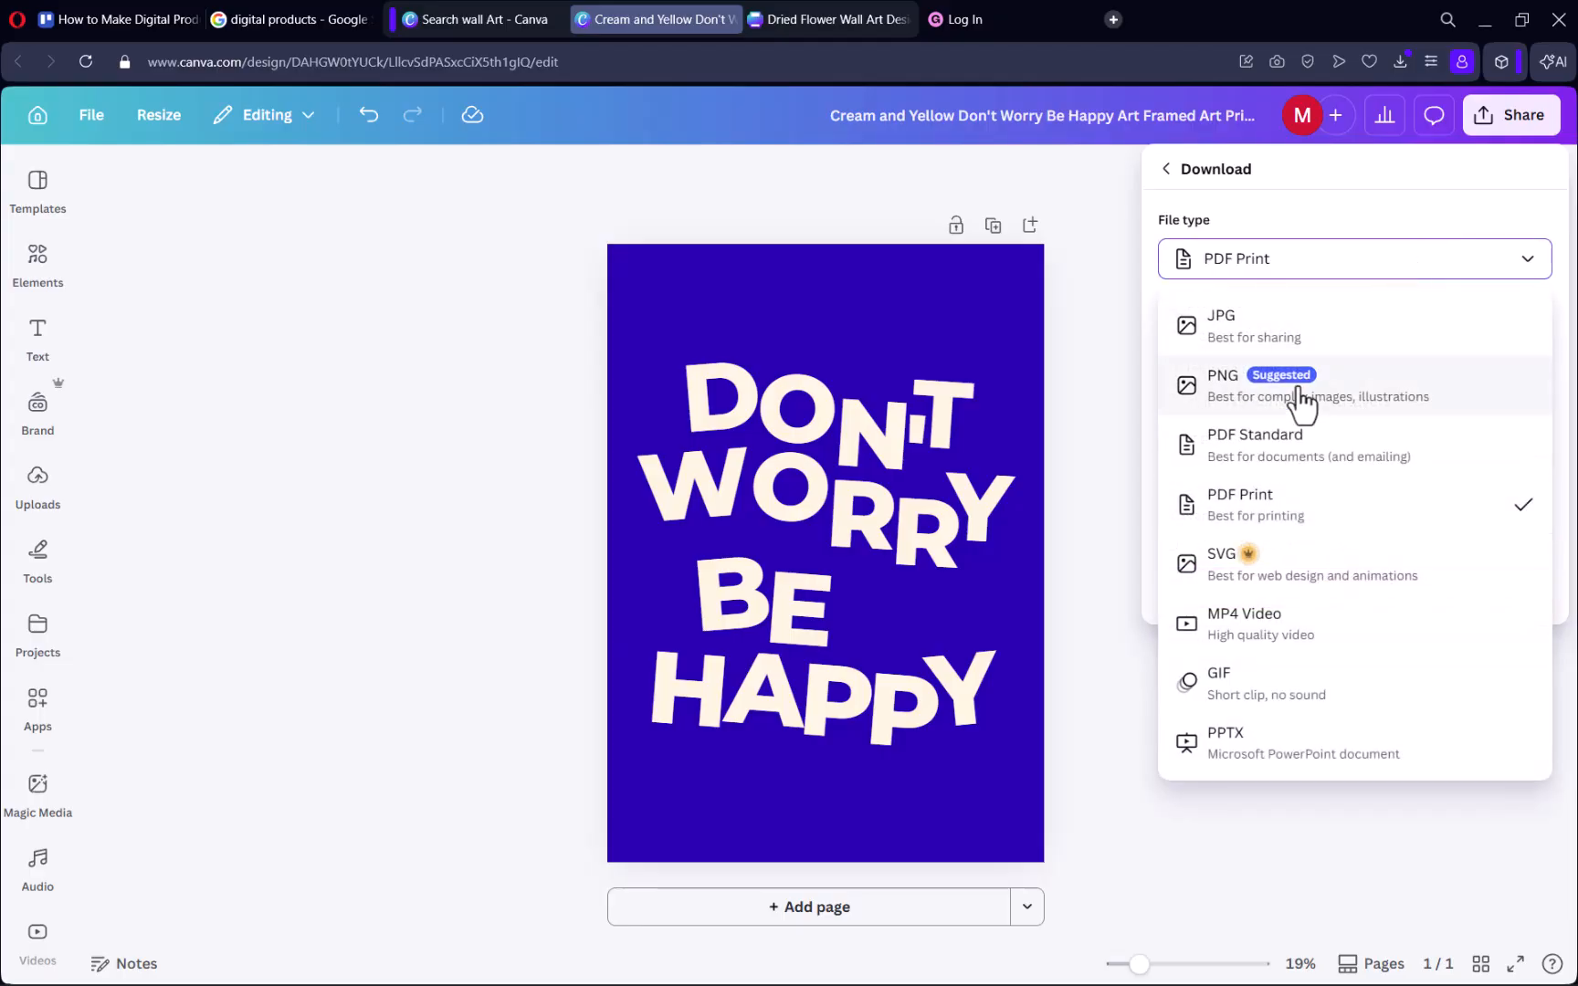
click(1301, 399)
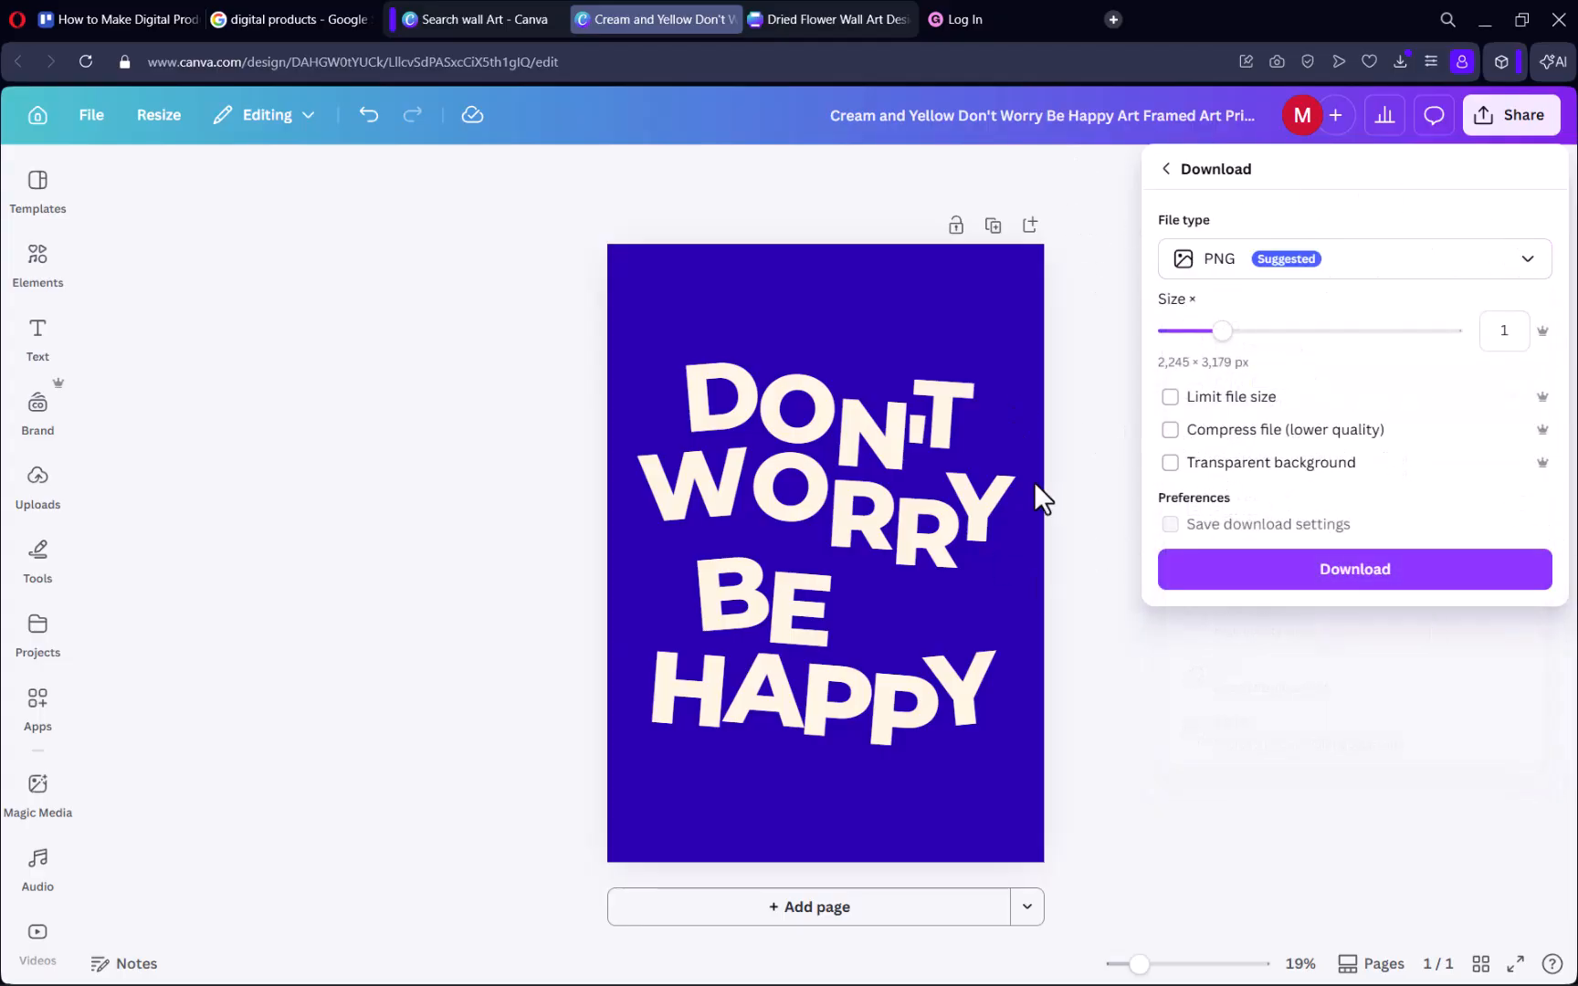
click(1420, 577)
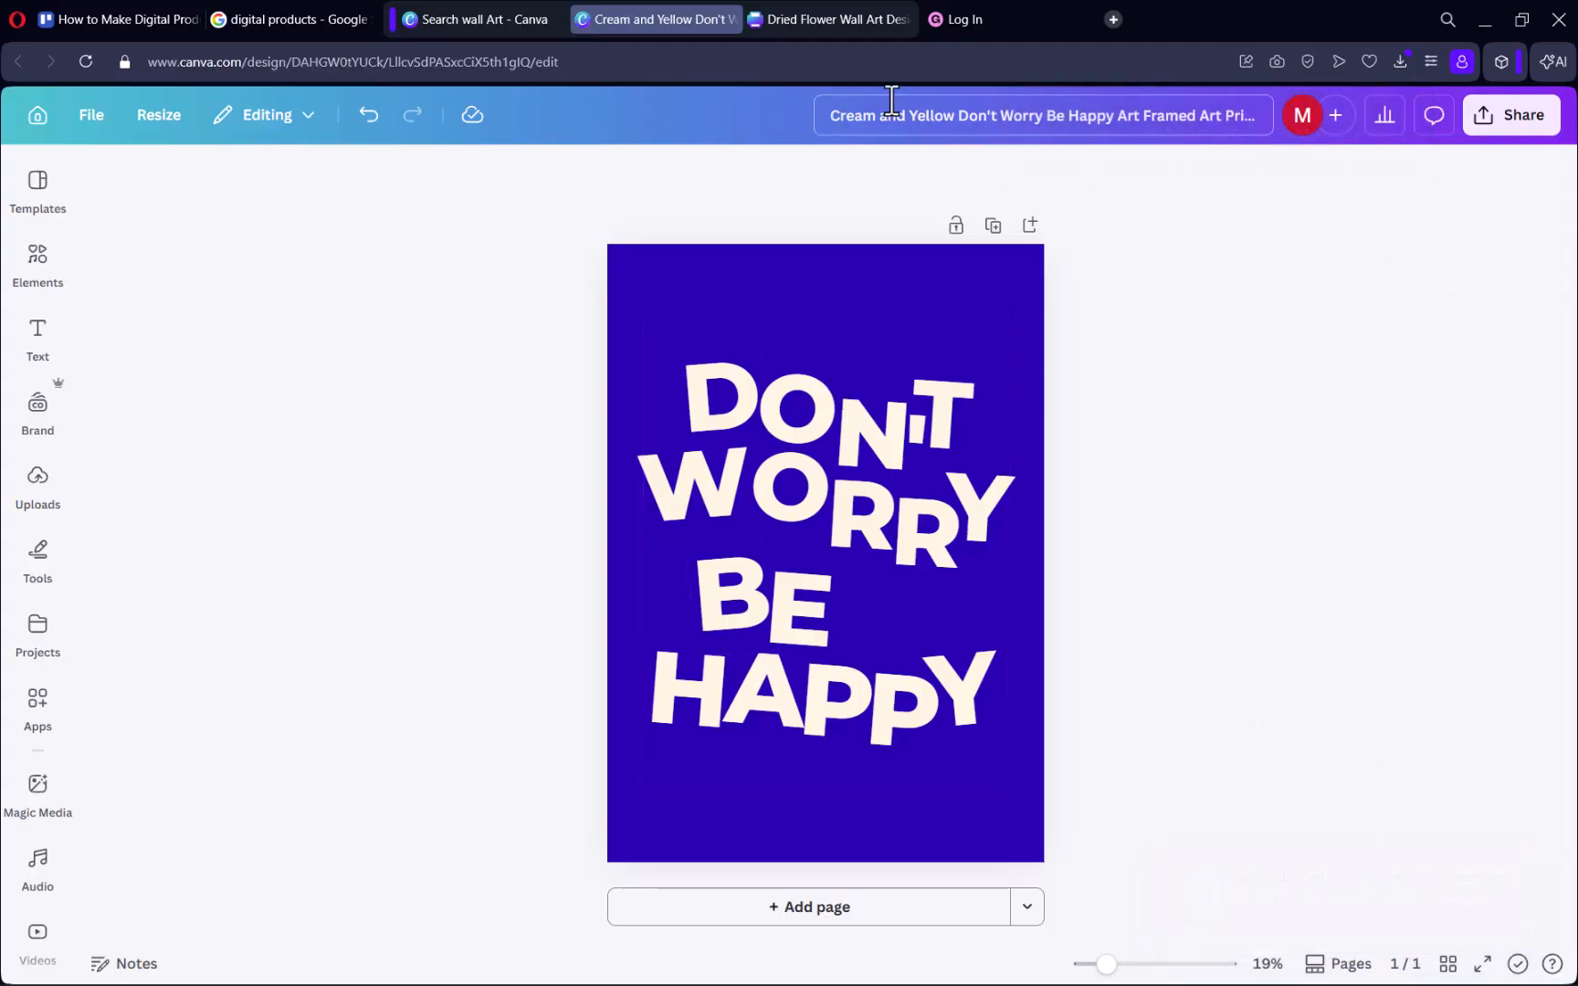
Switch to the Gumroad site.
click(951, 18)
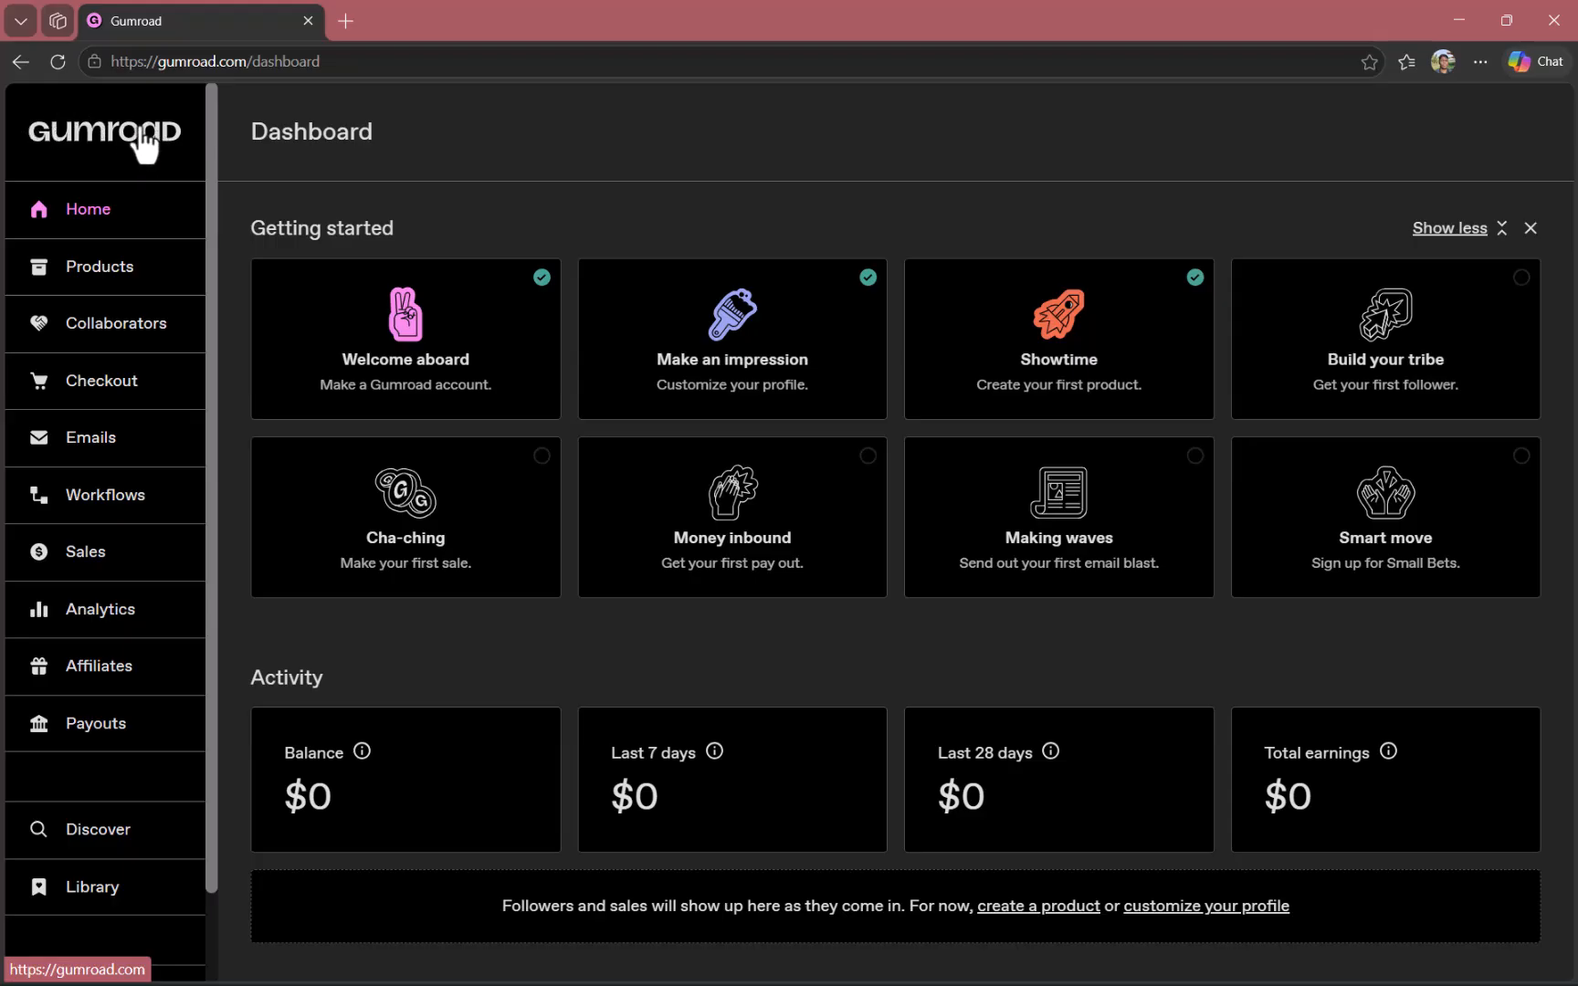
Permanently delete the existing $3 Wall Art product from the products list.
click(118, 285)
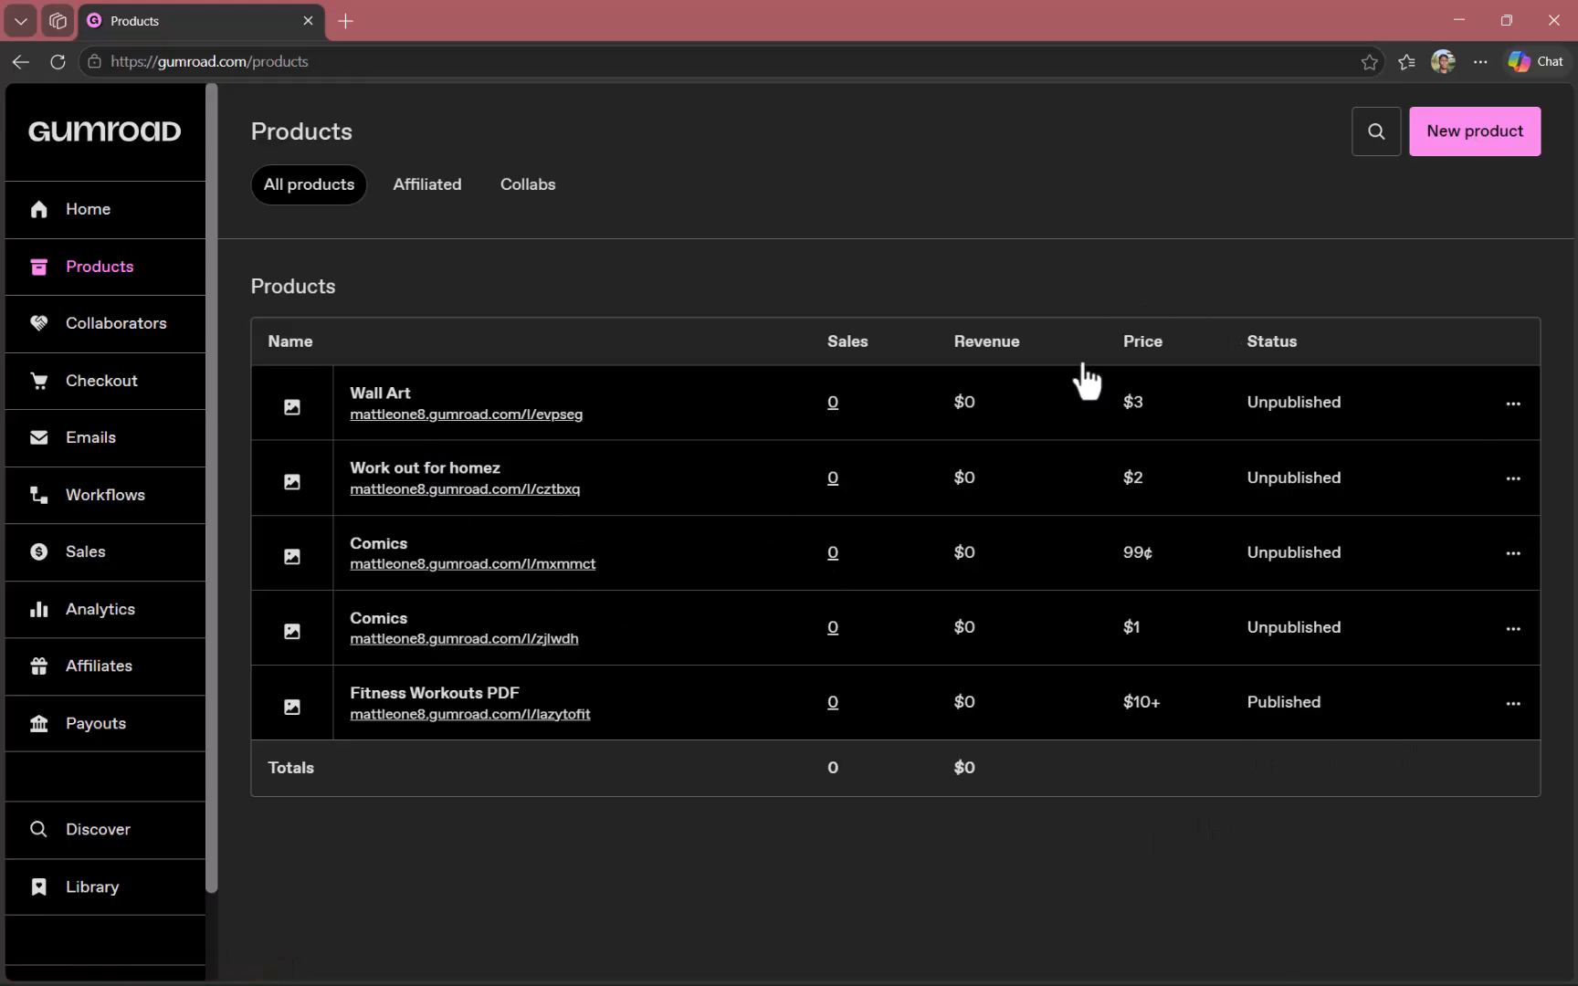
click(1513, 404)
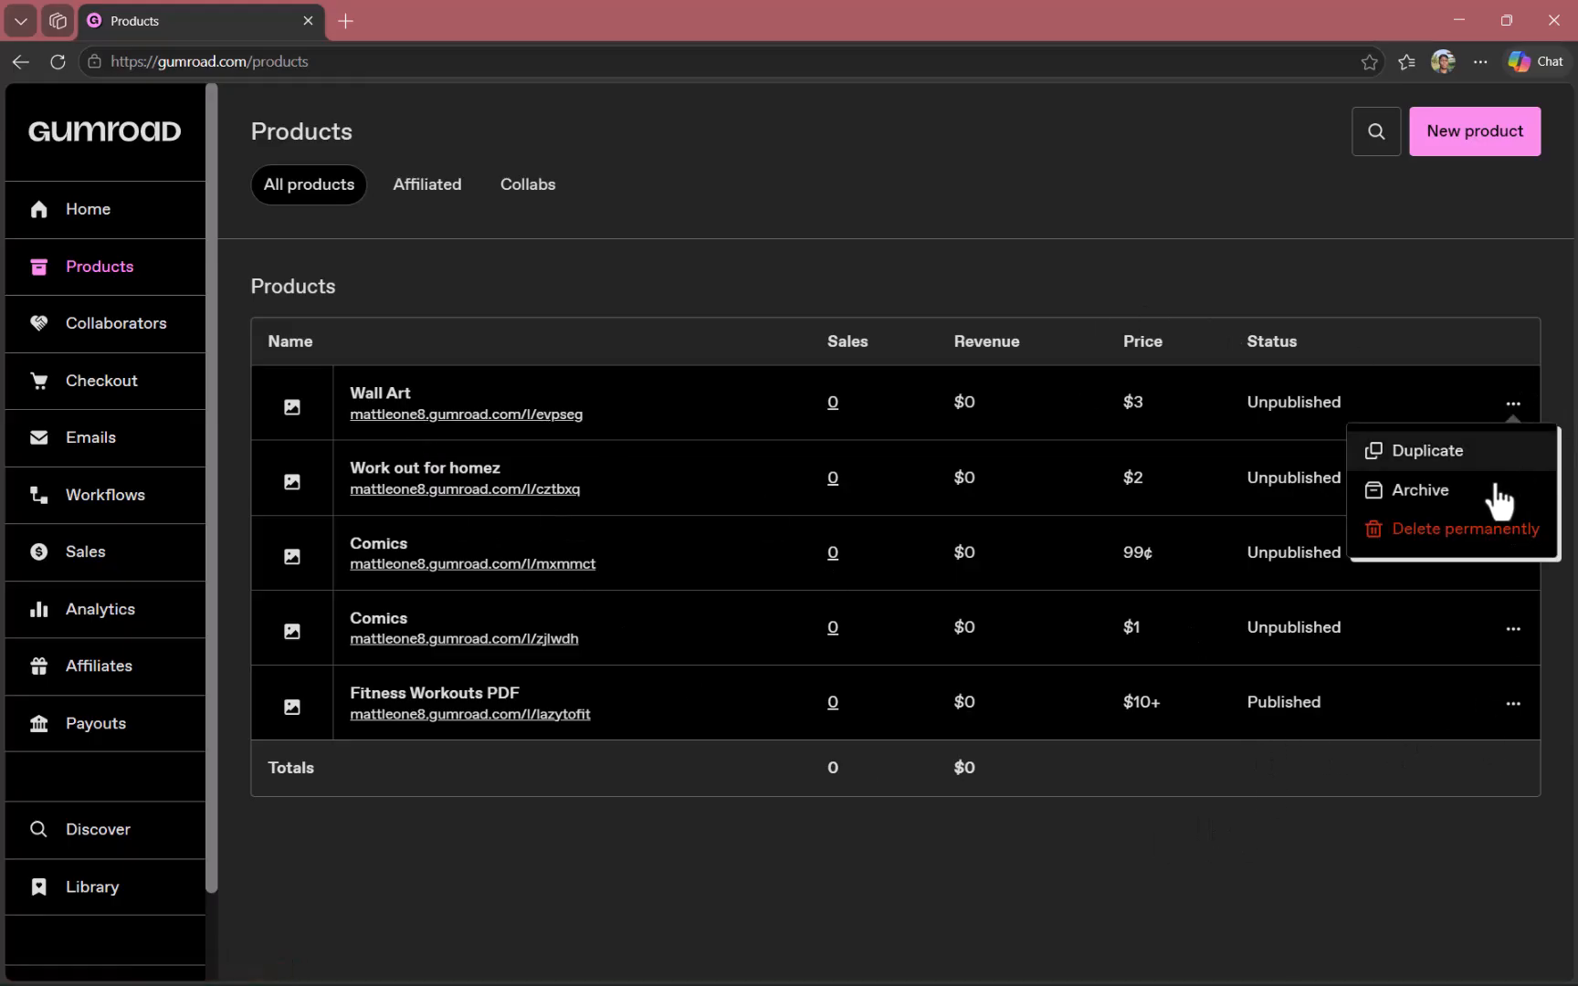
click(1472, 531)
click(888, 575)
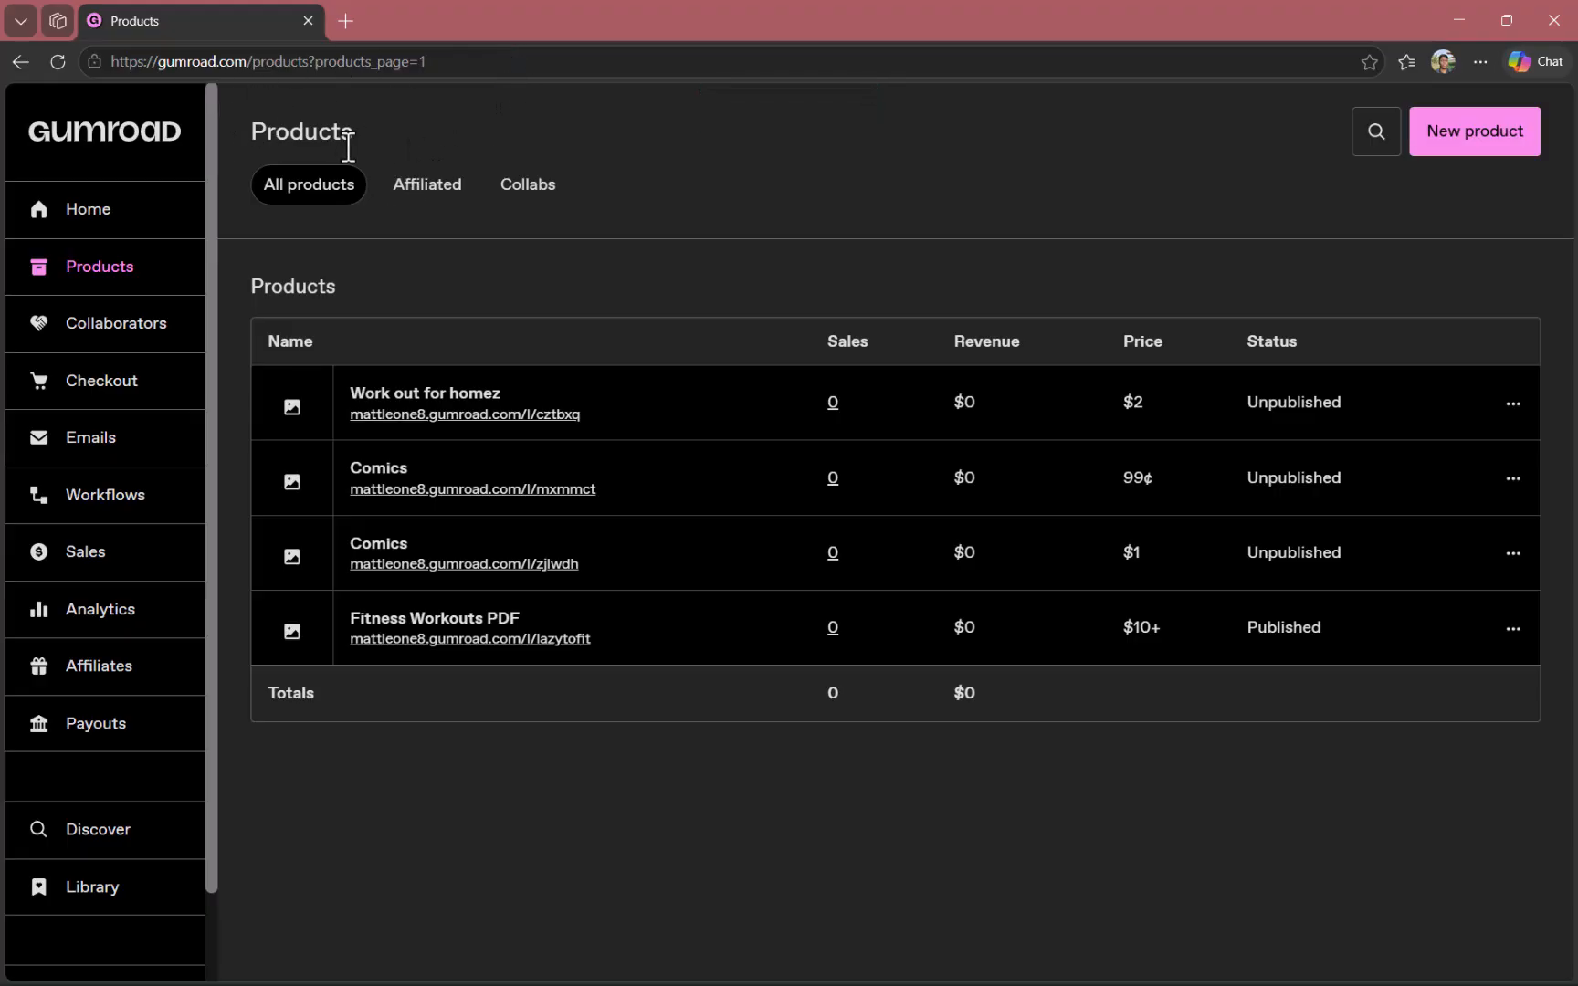
Start a new product and name it "Wall Art The second".
click(1494, 144)
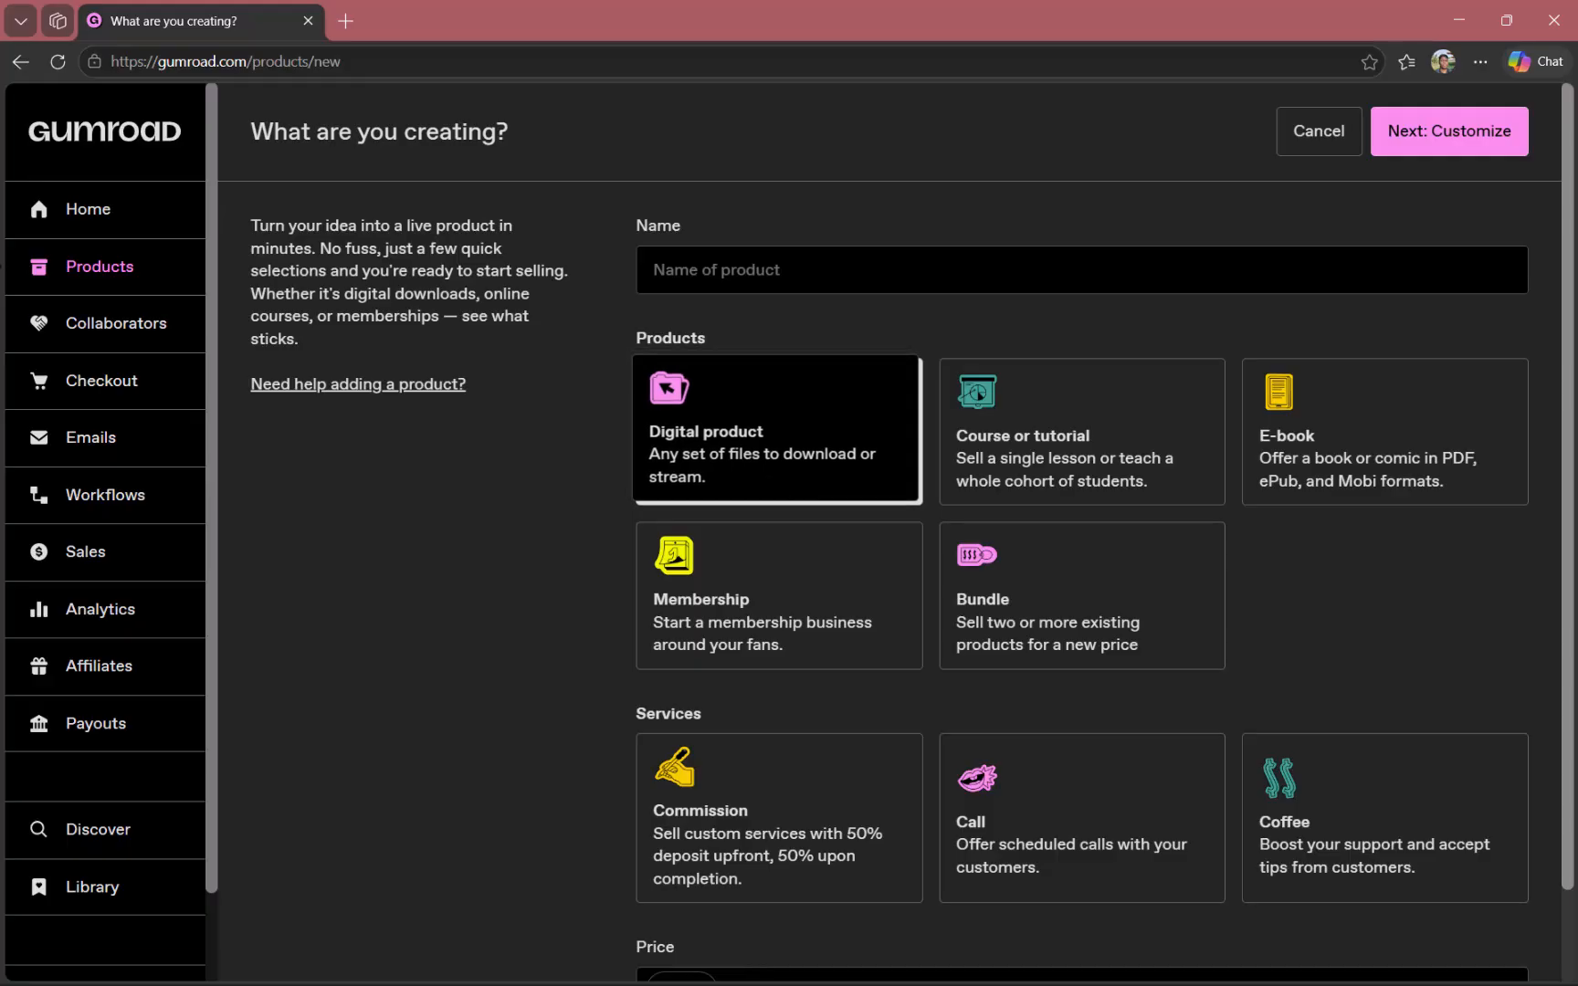
click(1078, 255)
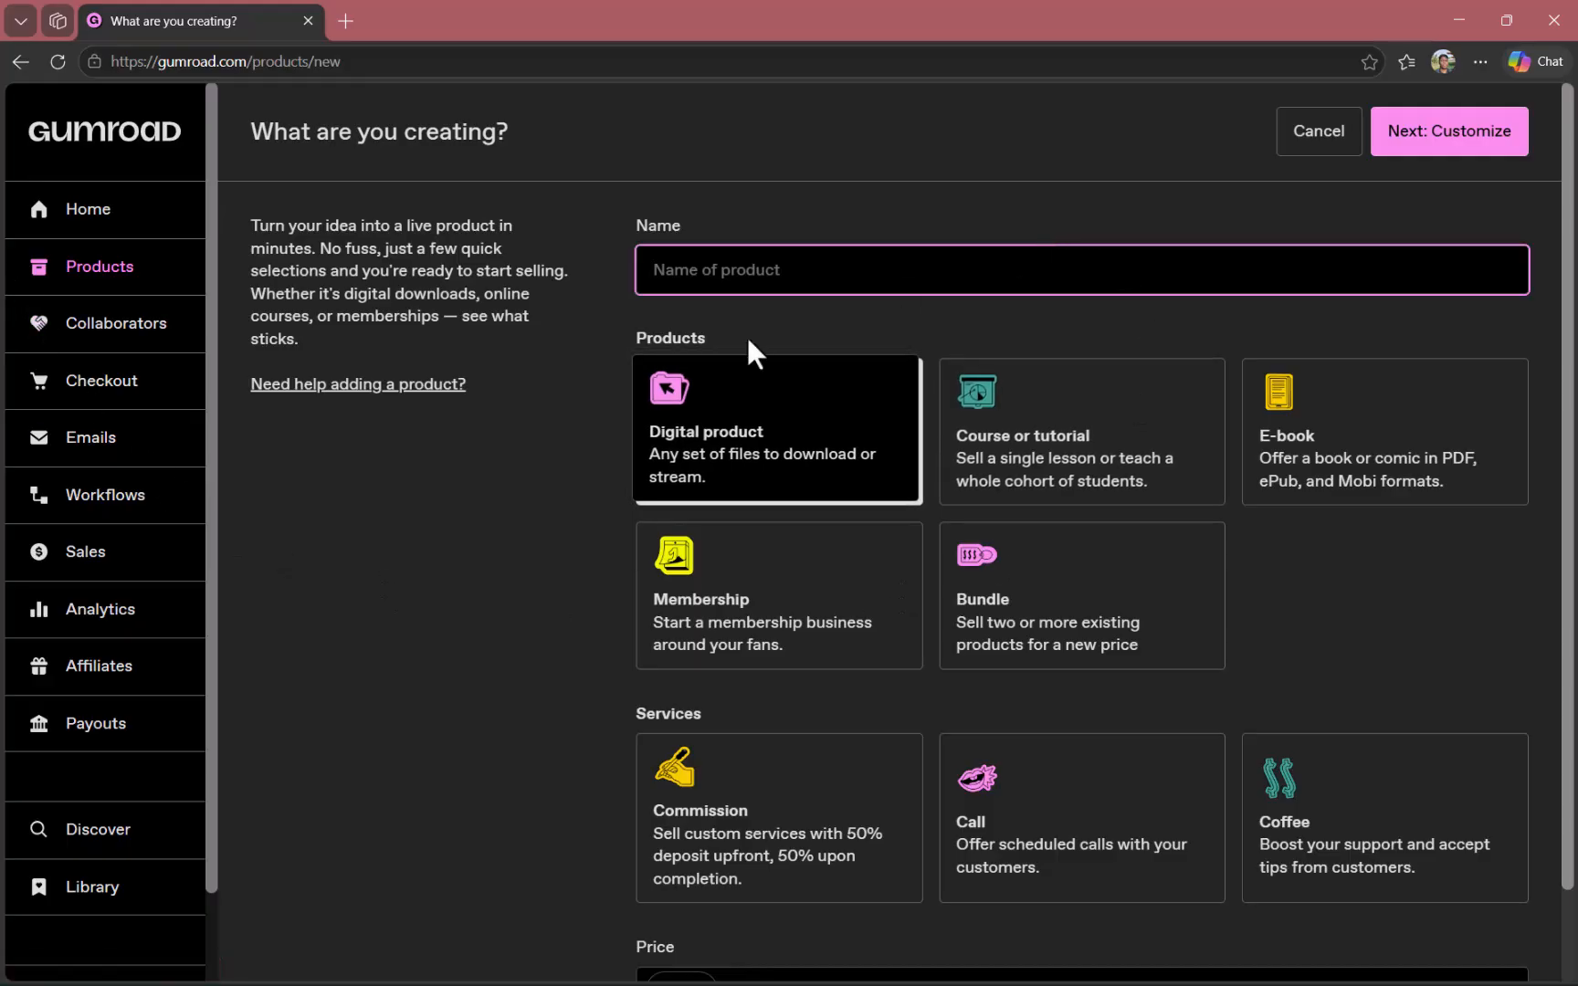
text(Wall Art The second)
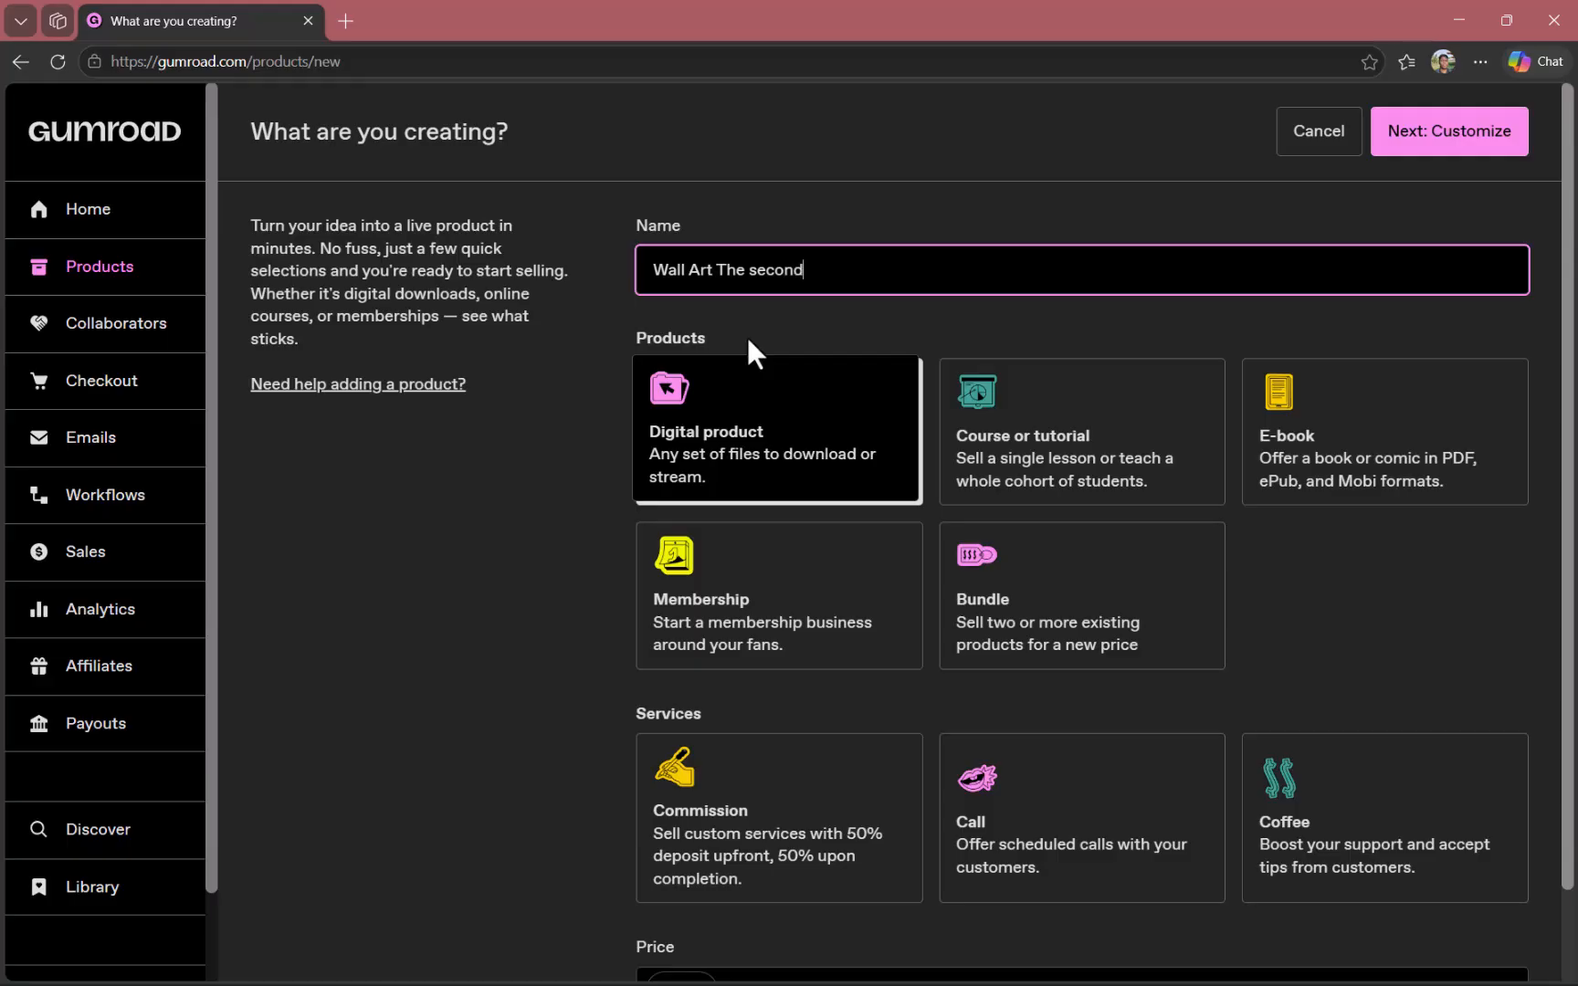
Set the new product's price to $4 and continue to its customisation page.
scroll(1285, 423, down, 1)
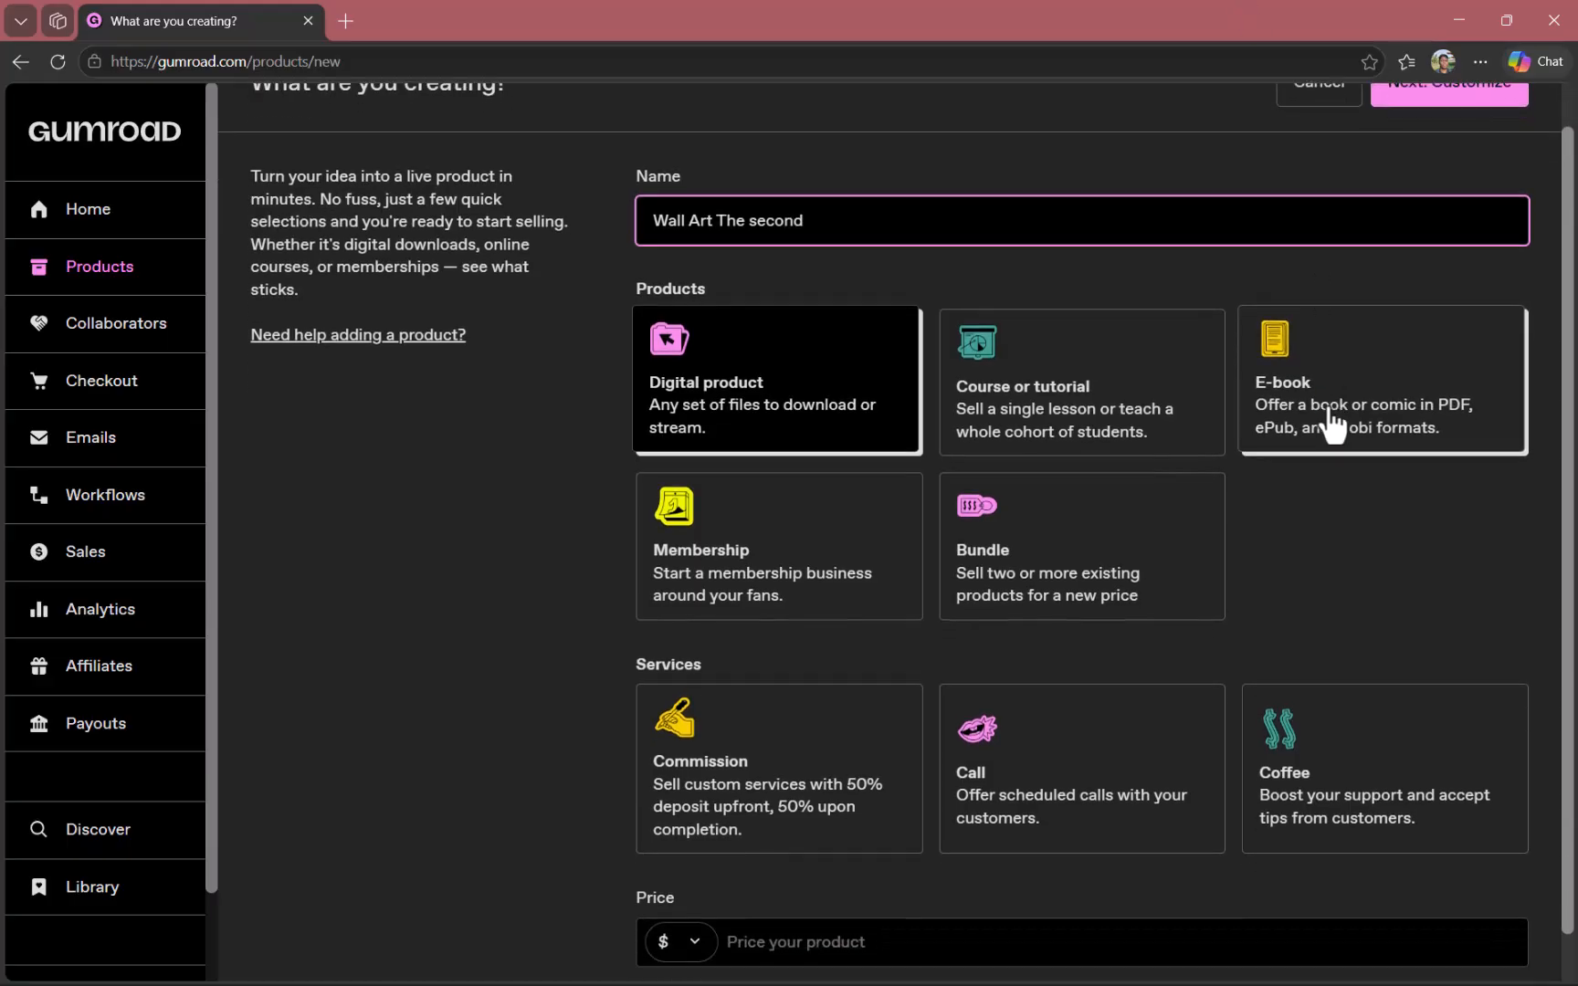
click(956, 888)
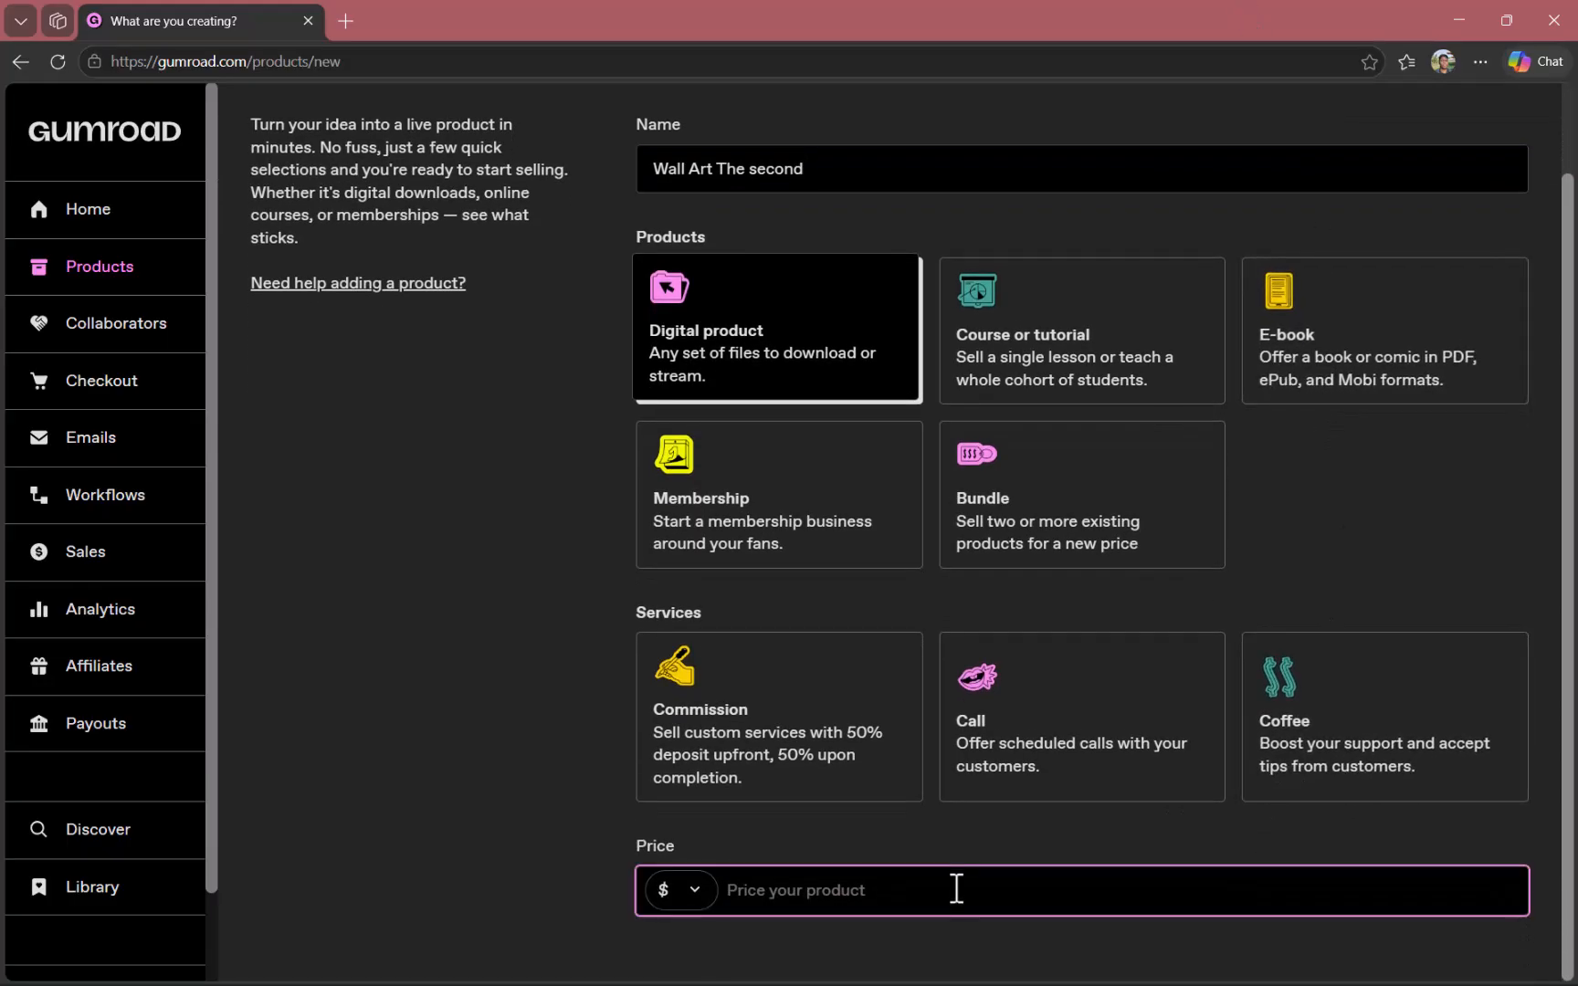
text(4)
scroll(1386, 455, up, 1)
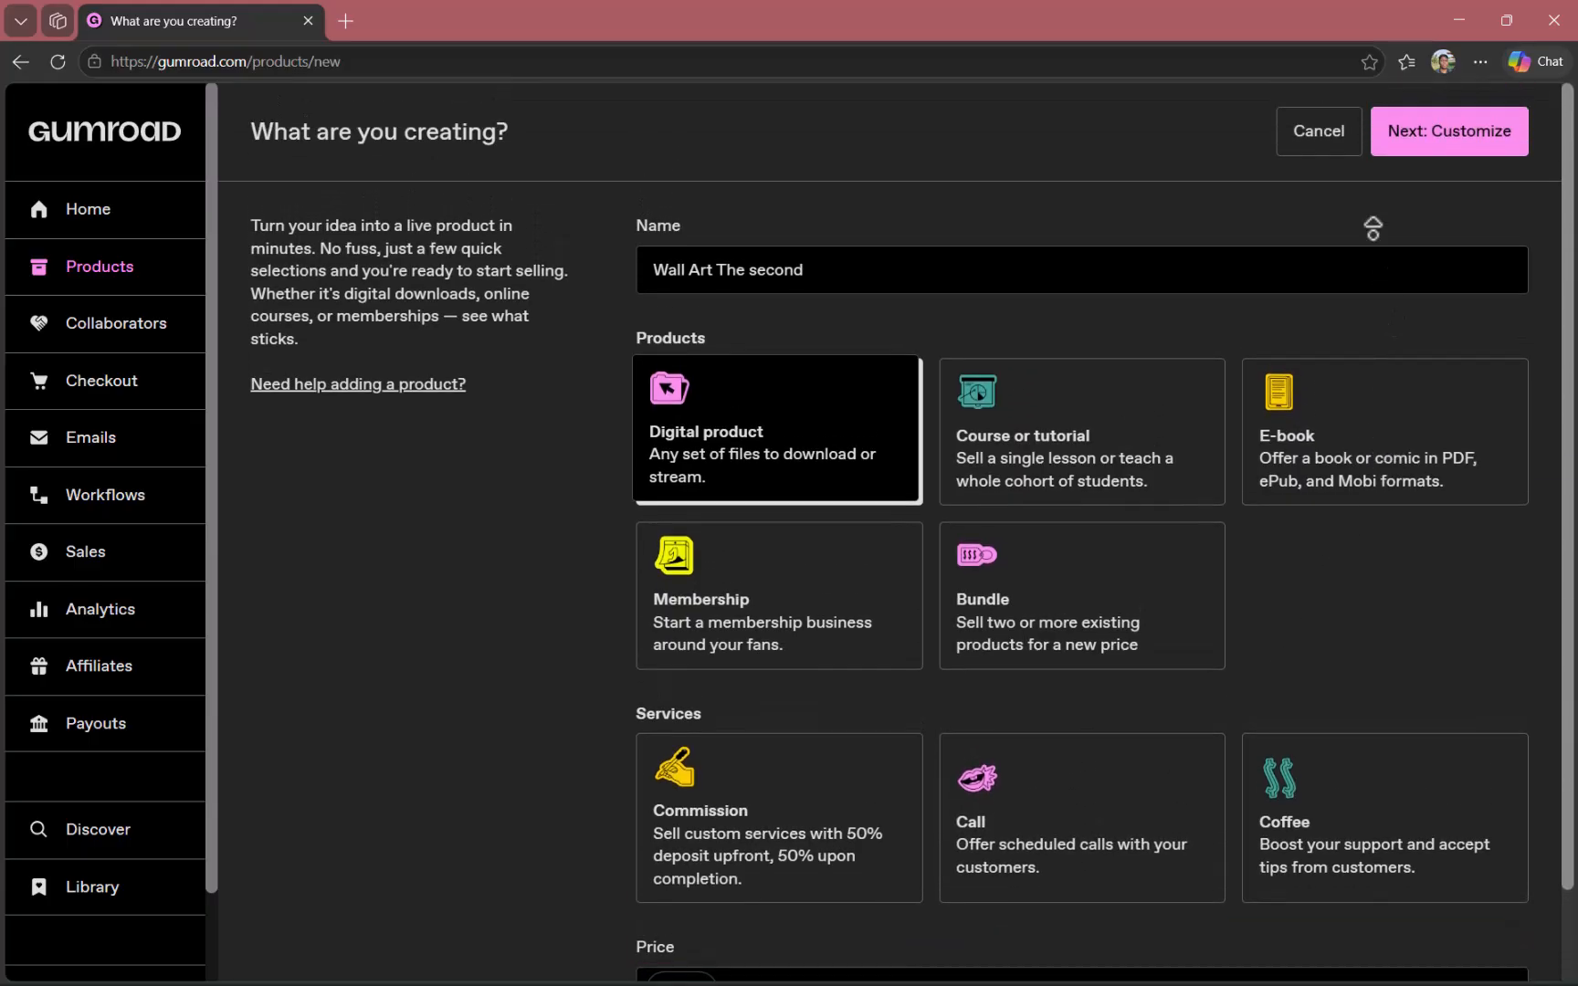
click(1499, 143)
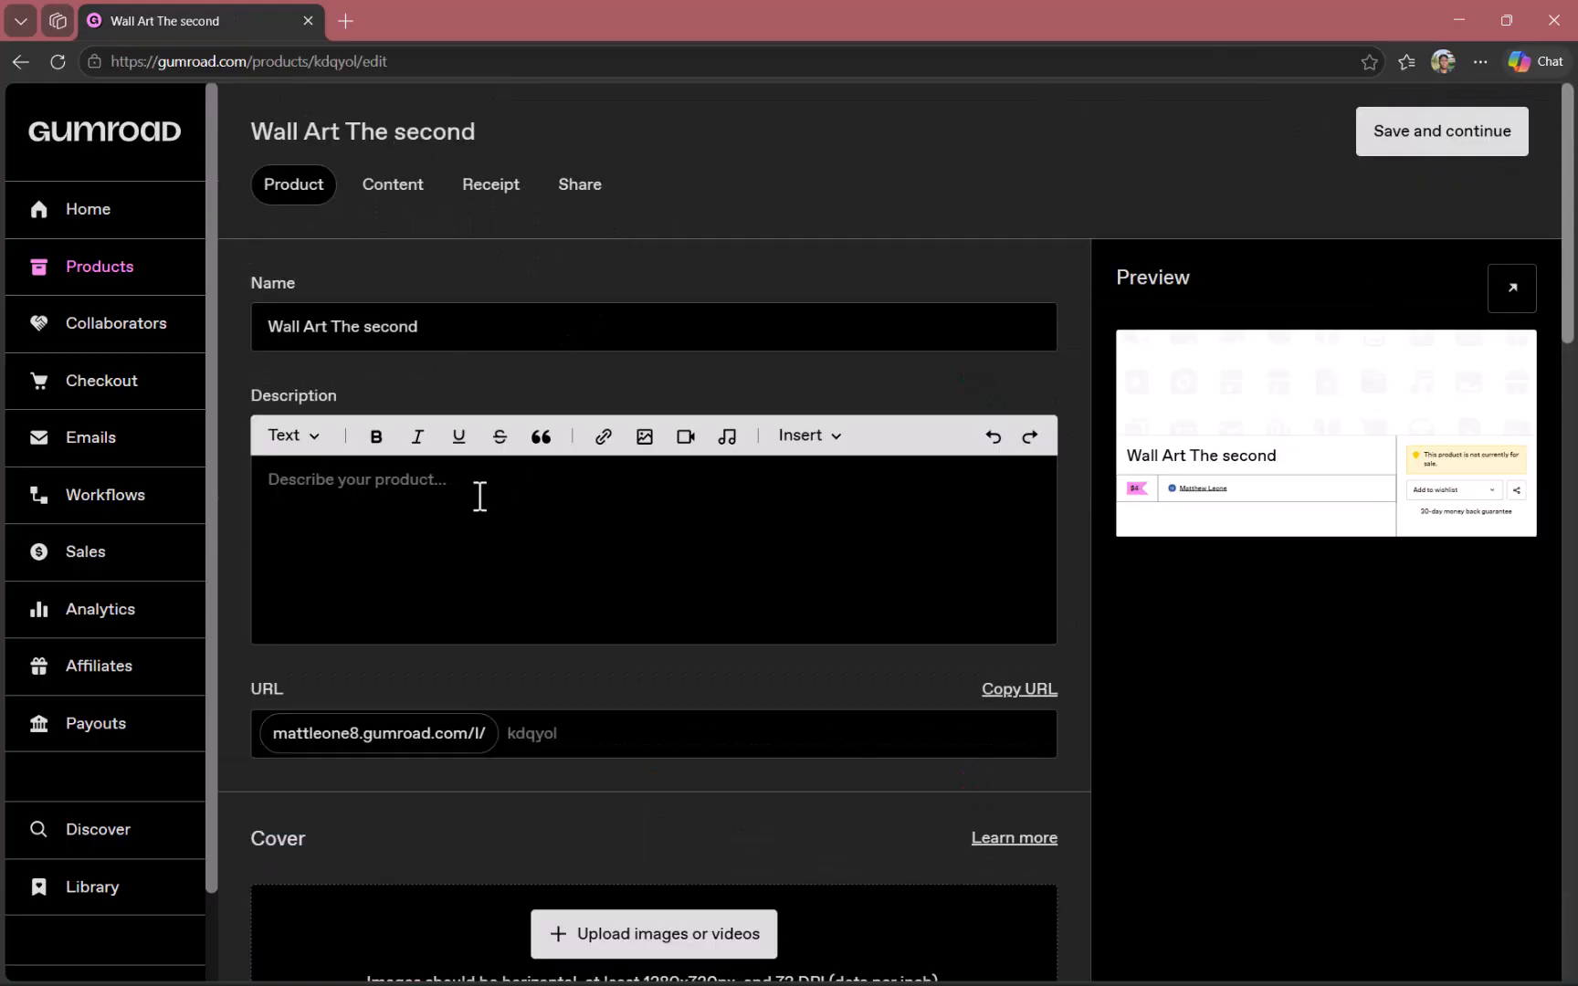
Look over the product's description, URL, cover and thumbnail settings, including the image size requirements.
click(349, 518)
click(585, 745)
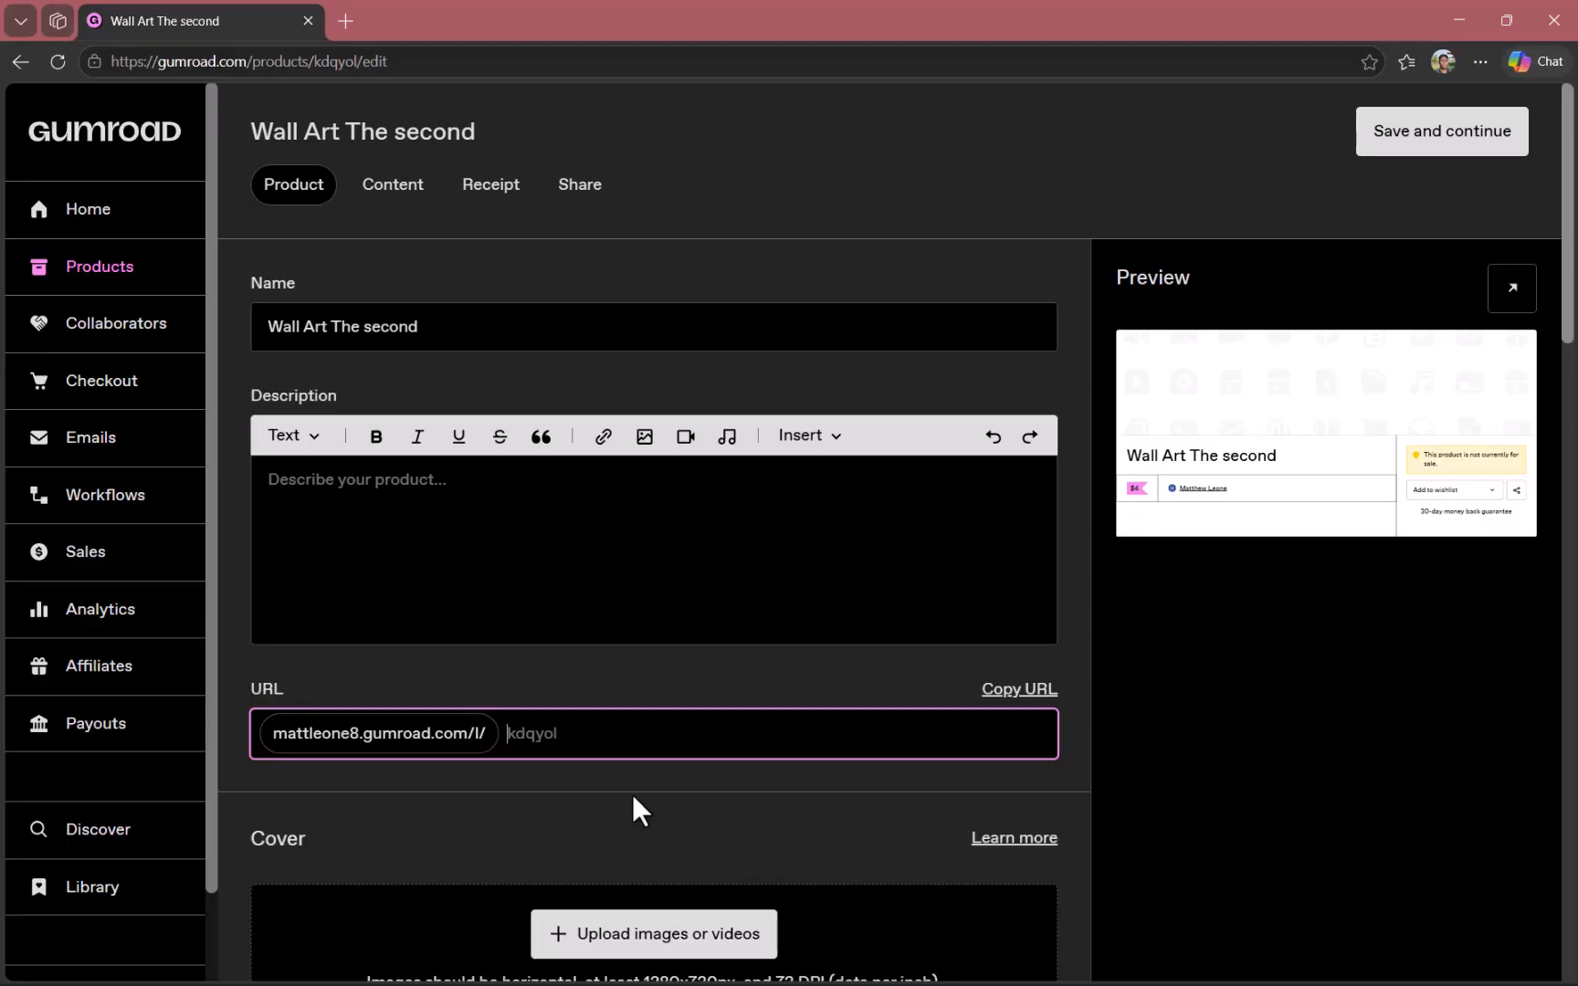
scroll(566, 744, down, 2)
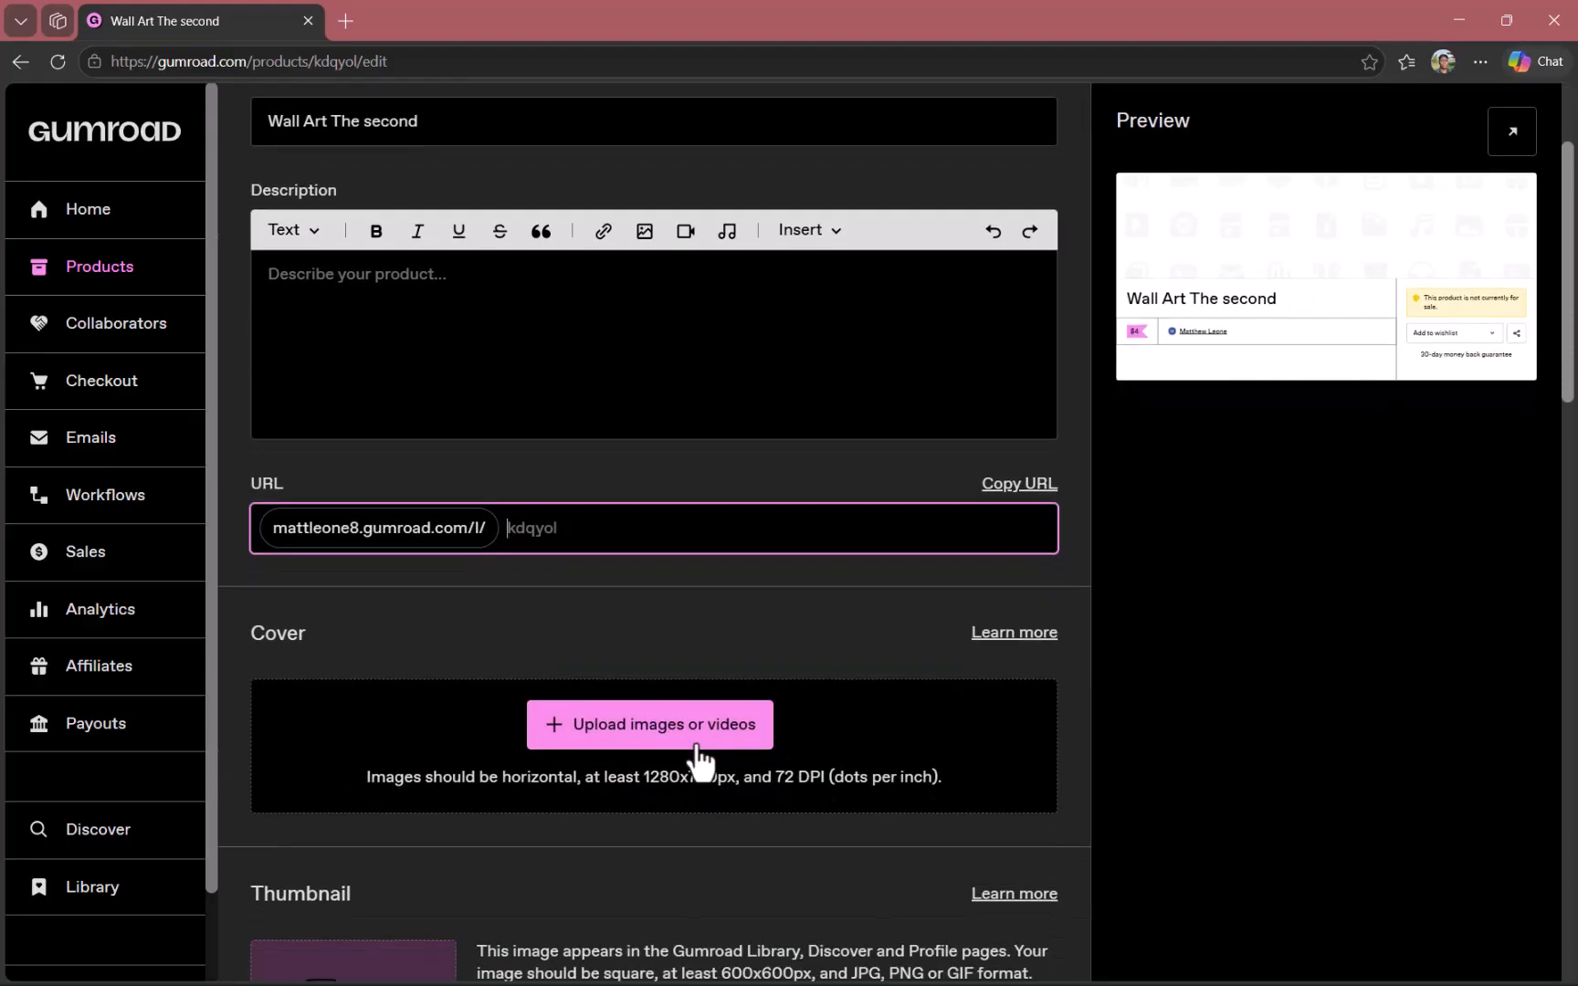
scroll(718, 769, down, 2)
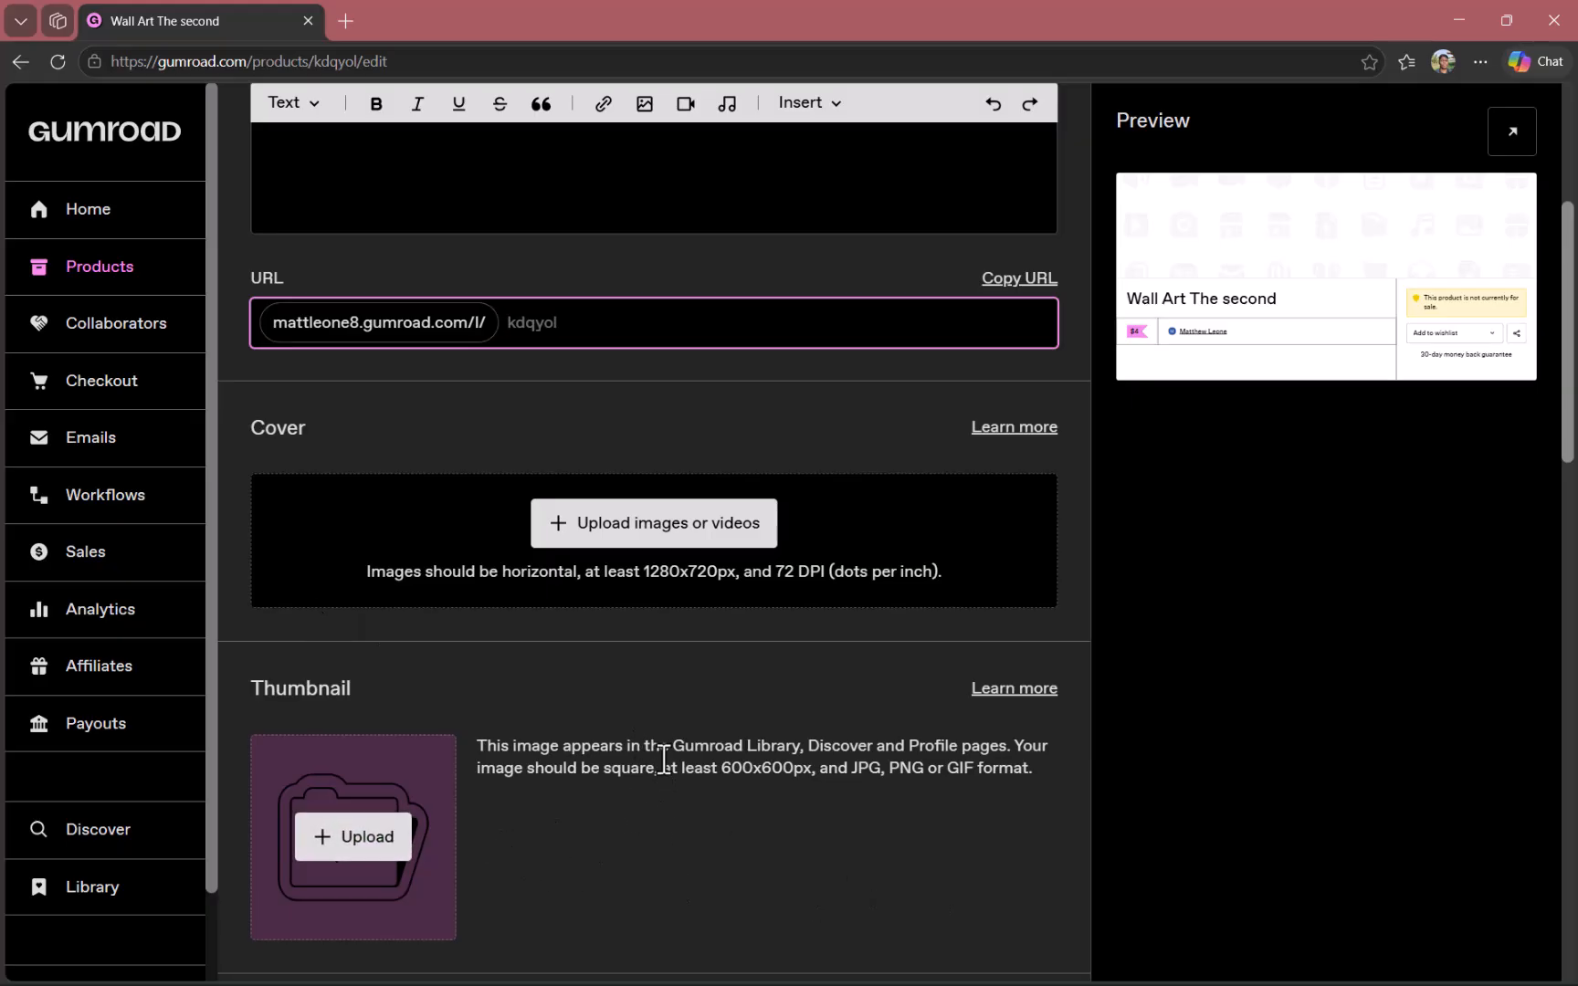
click(790, 776)
scroll(794, 774, up, 3)
drag(793, 804, 791, 893)
click(800, 930)
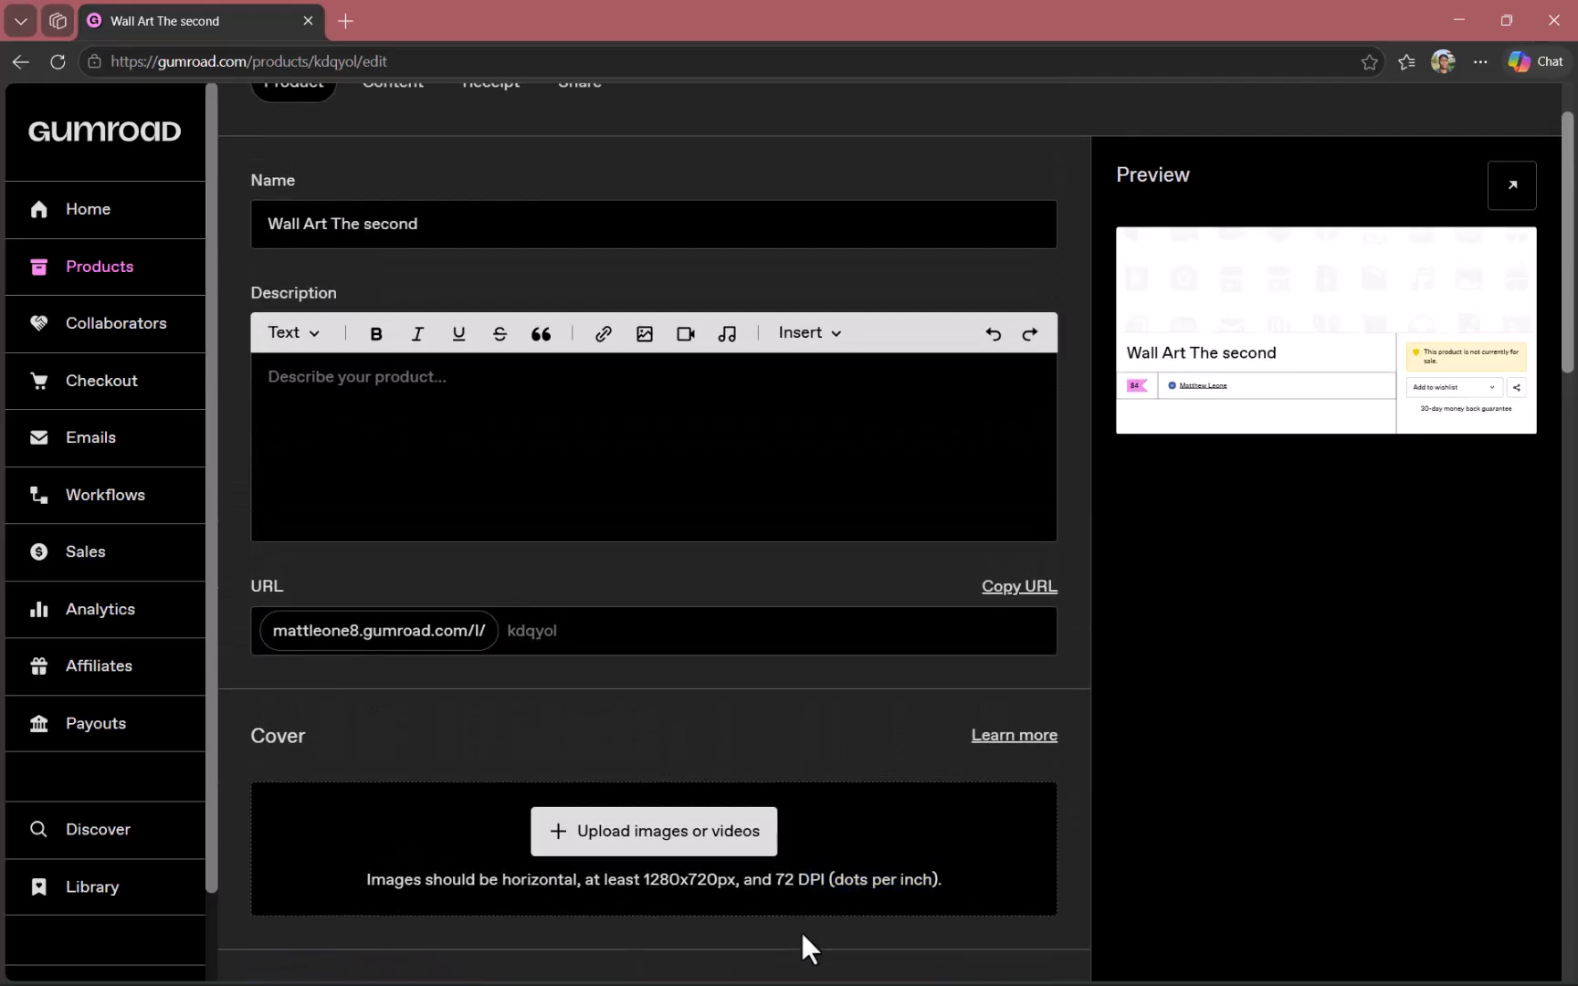
scroll(800, 932, down, 4)
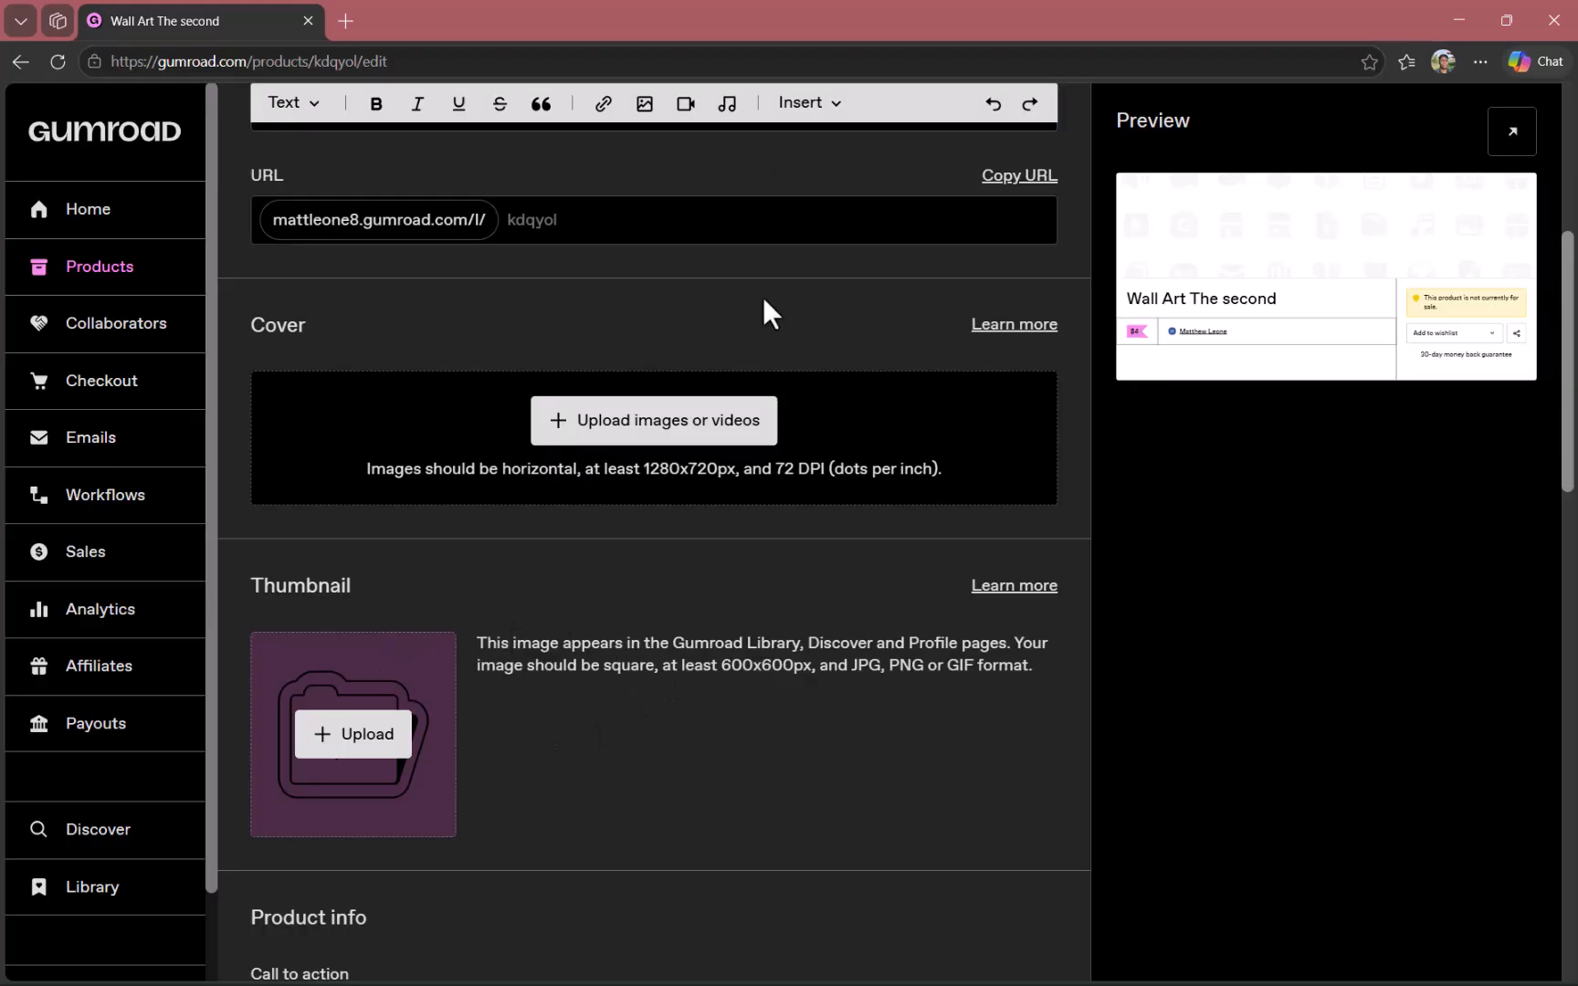
scroll(392, 350, down, 5)
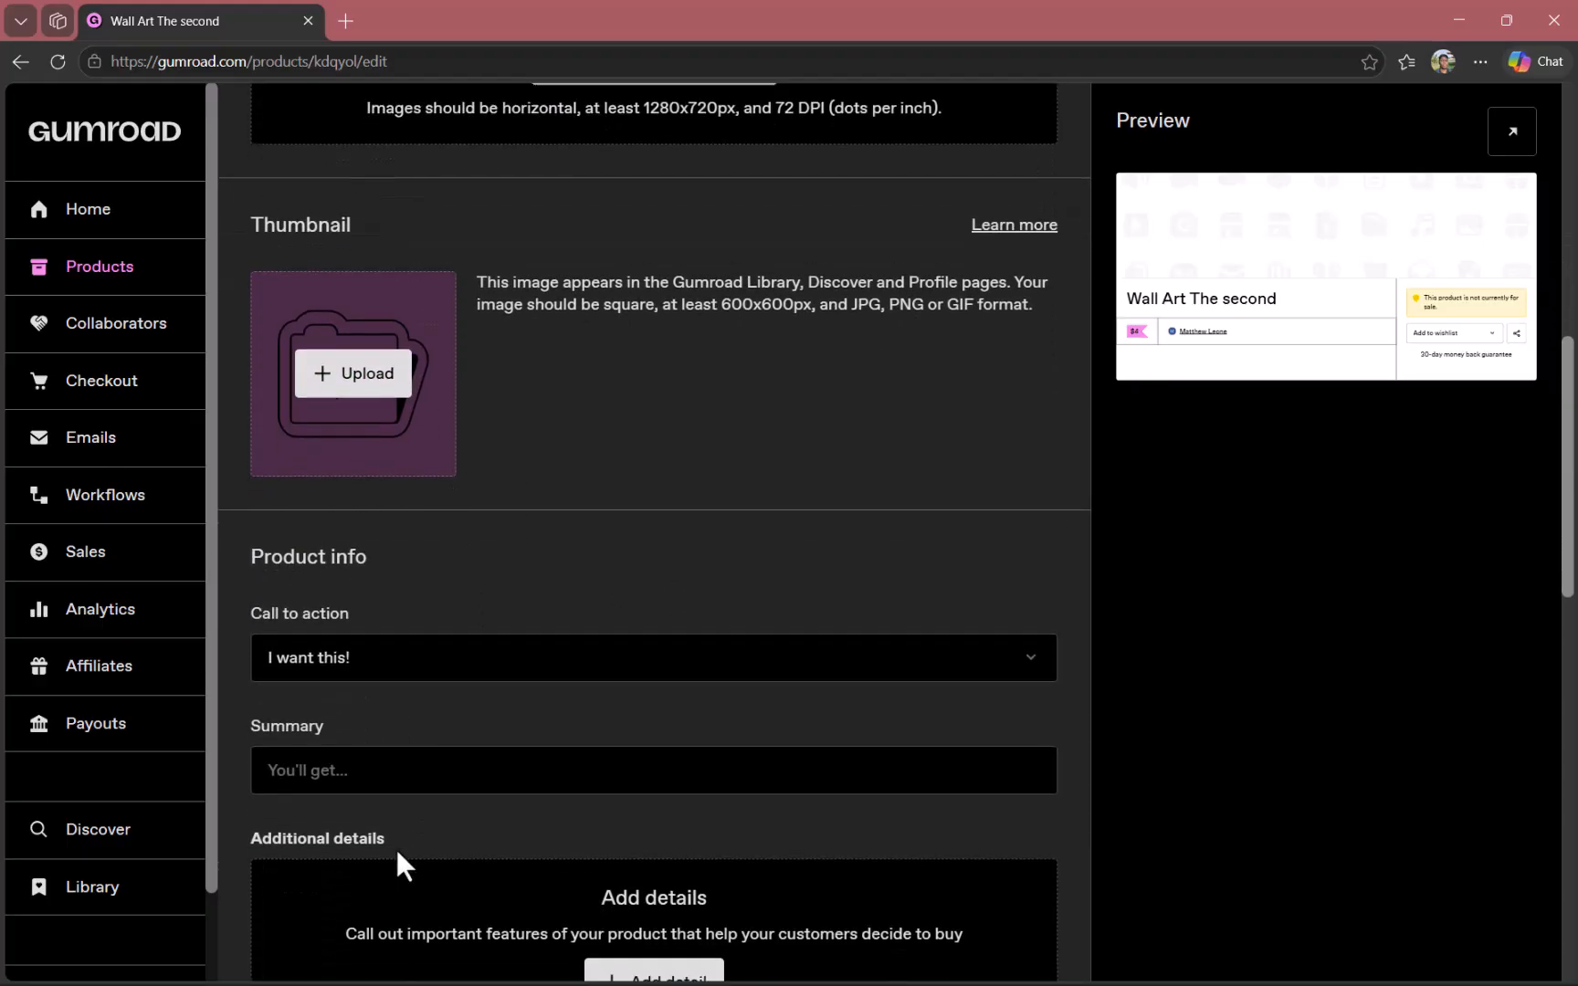
Set the call to action to "Buy this" and enter "get one 1 free" as the product summary.
click(350, 505)
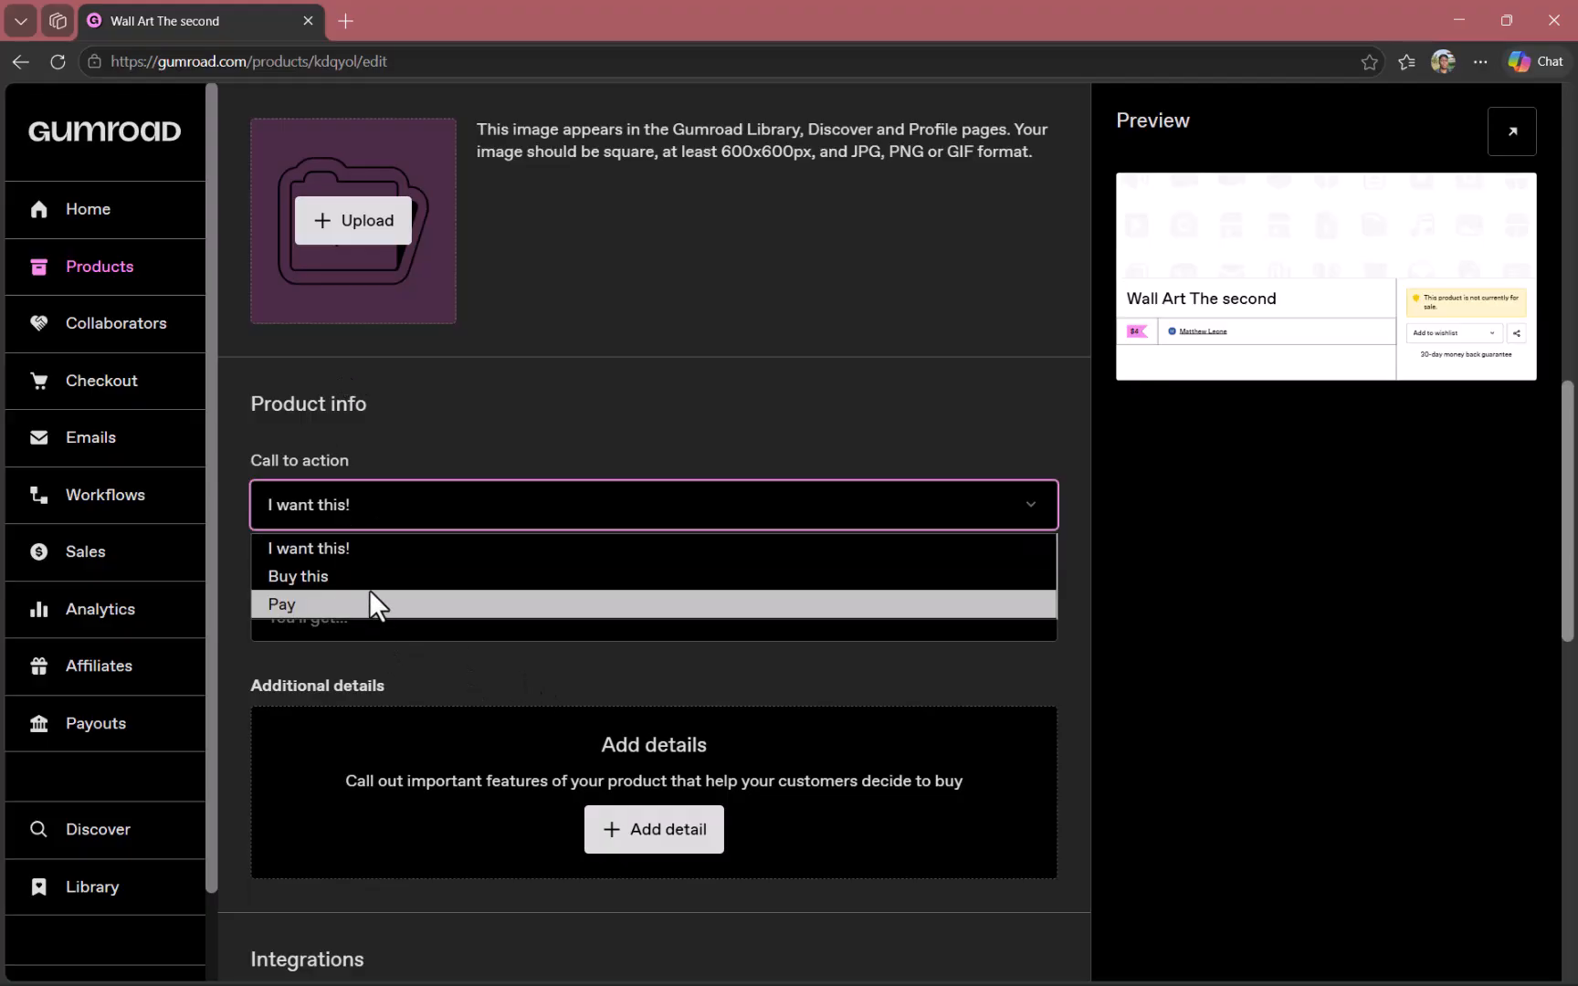
click(329, 576)
click(398, 630)
text(g)
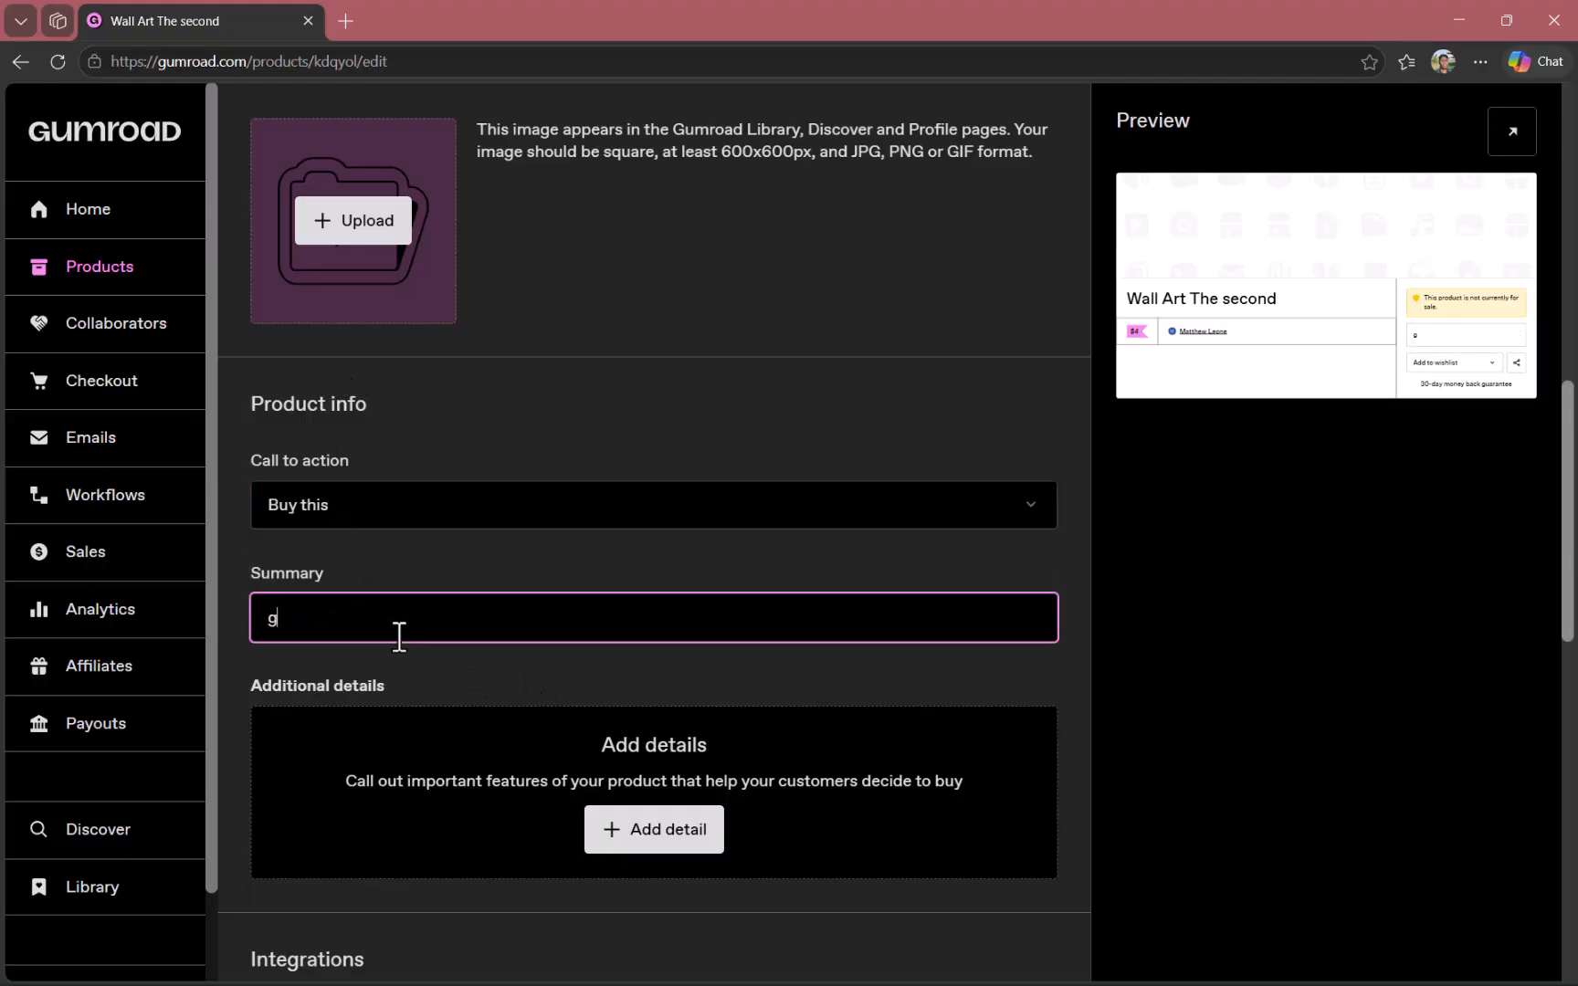
text(et onr 1 free)
right_click(310, 631)
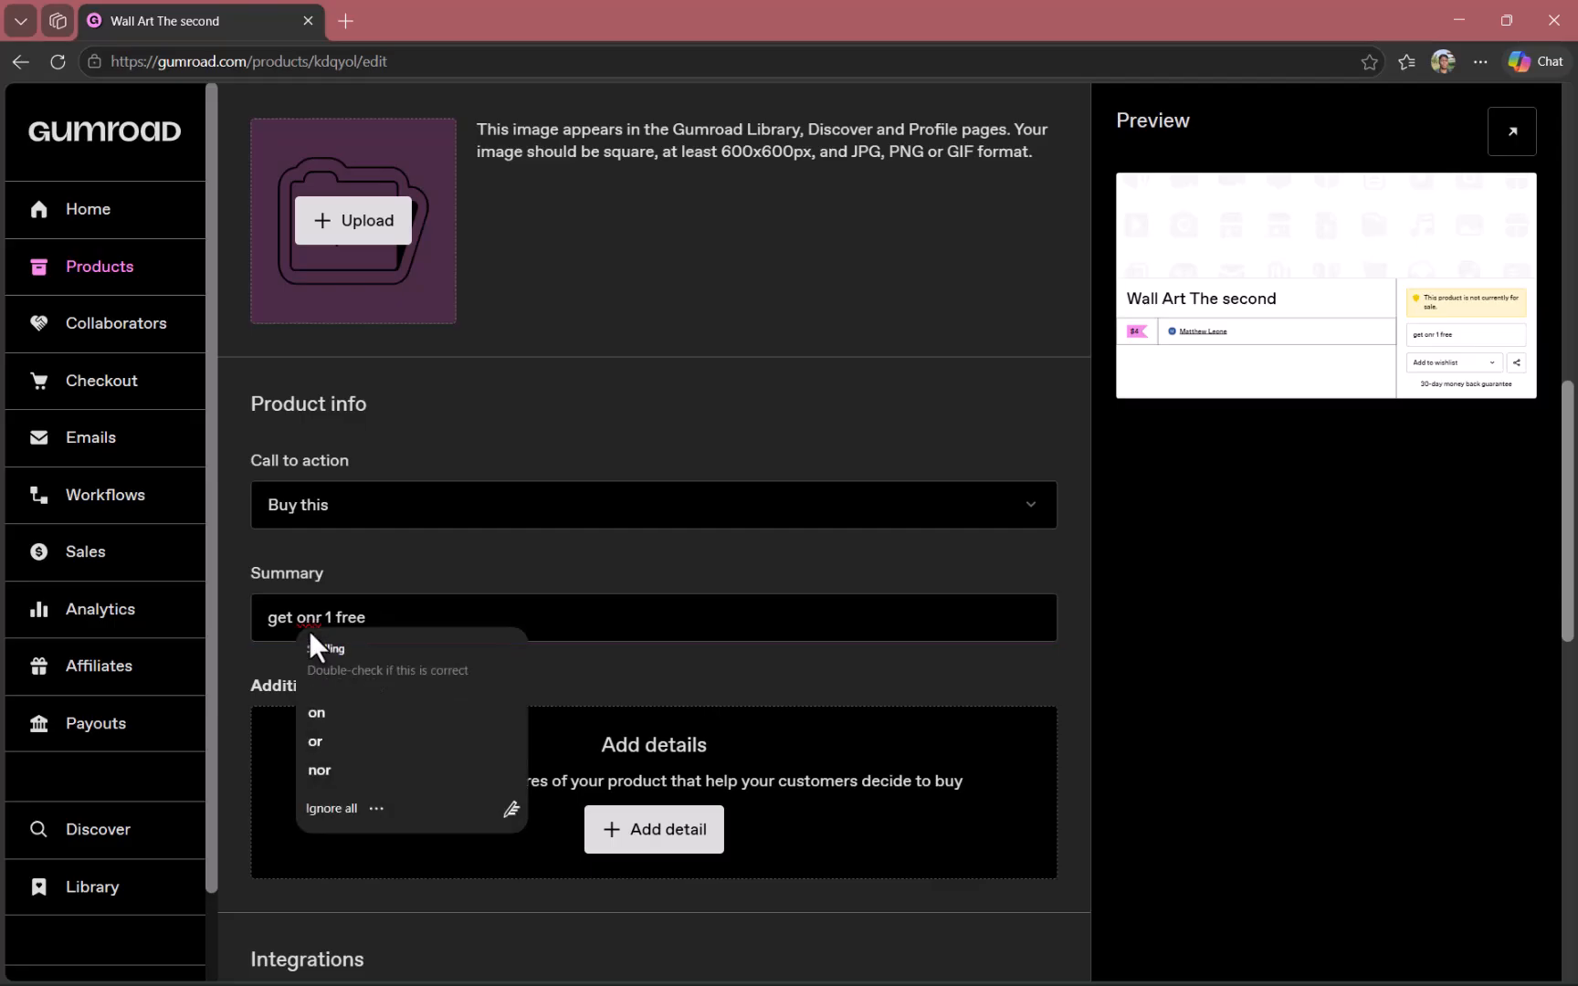
click(331, 711)
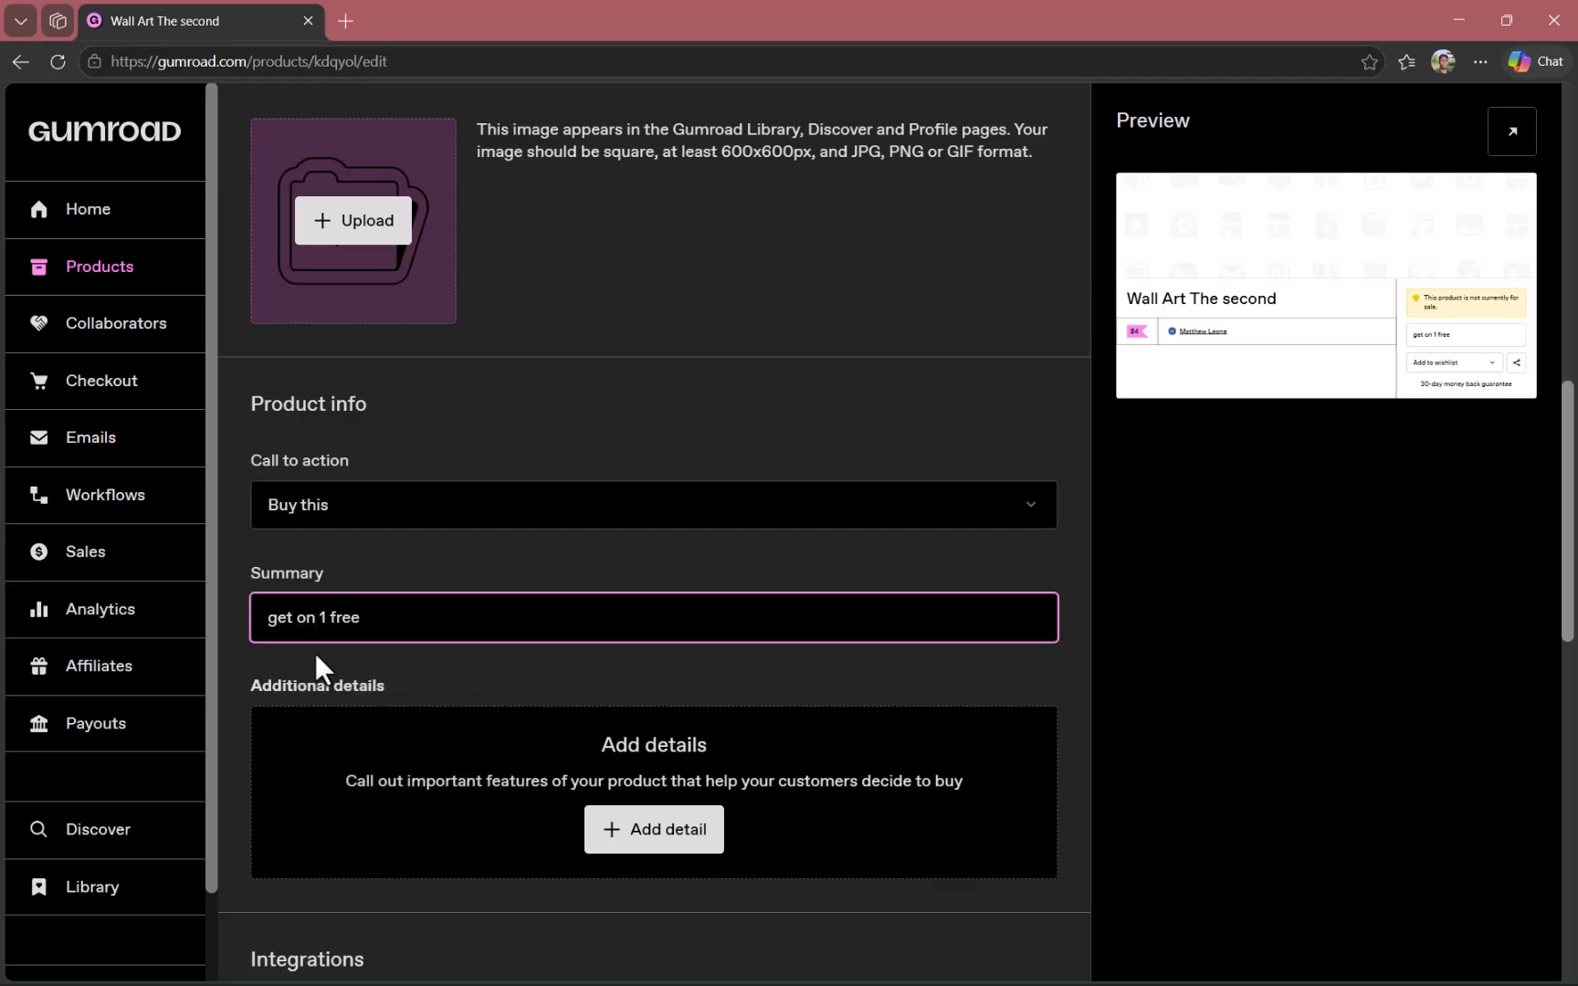
click(585, 654)
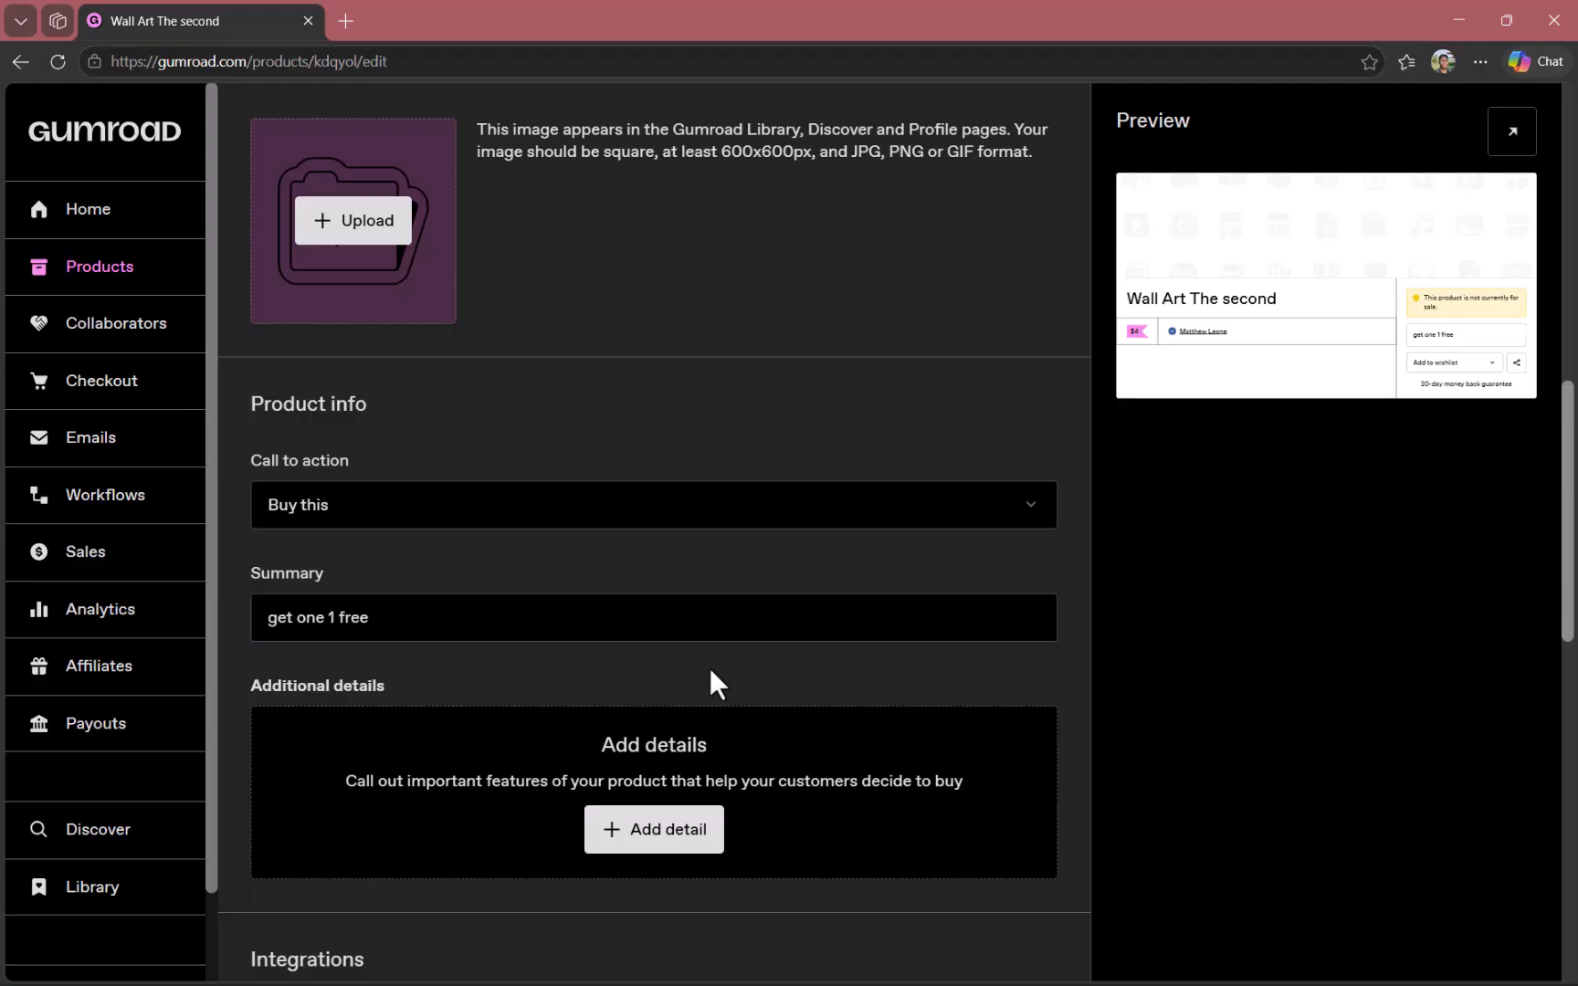
Open the content editor of the Wall Art The second product.
scroll(785, 667, up, 1)
scroll(845, 685, up, 1)
scroll(845, 687, down, 5)
scroll(845, 680, up, 10)
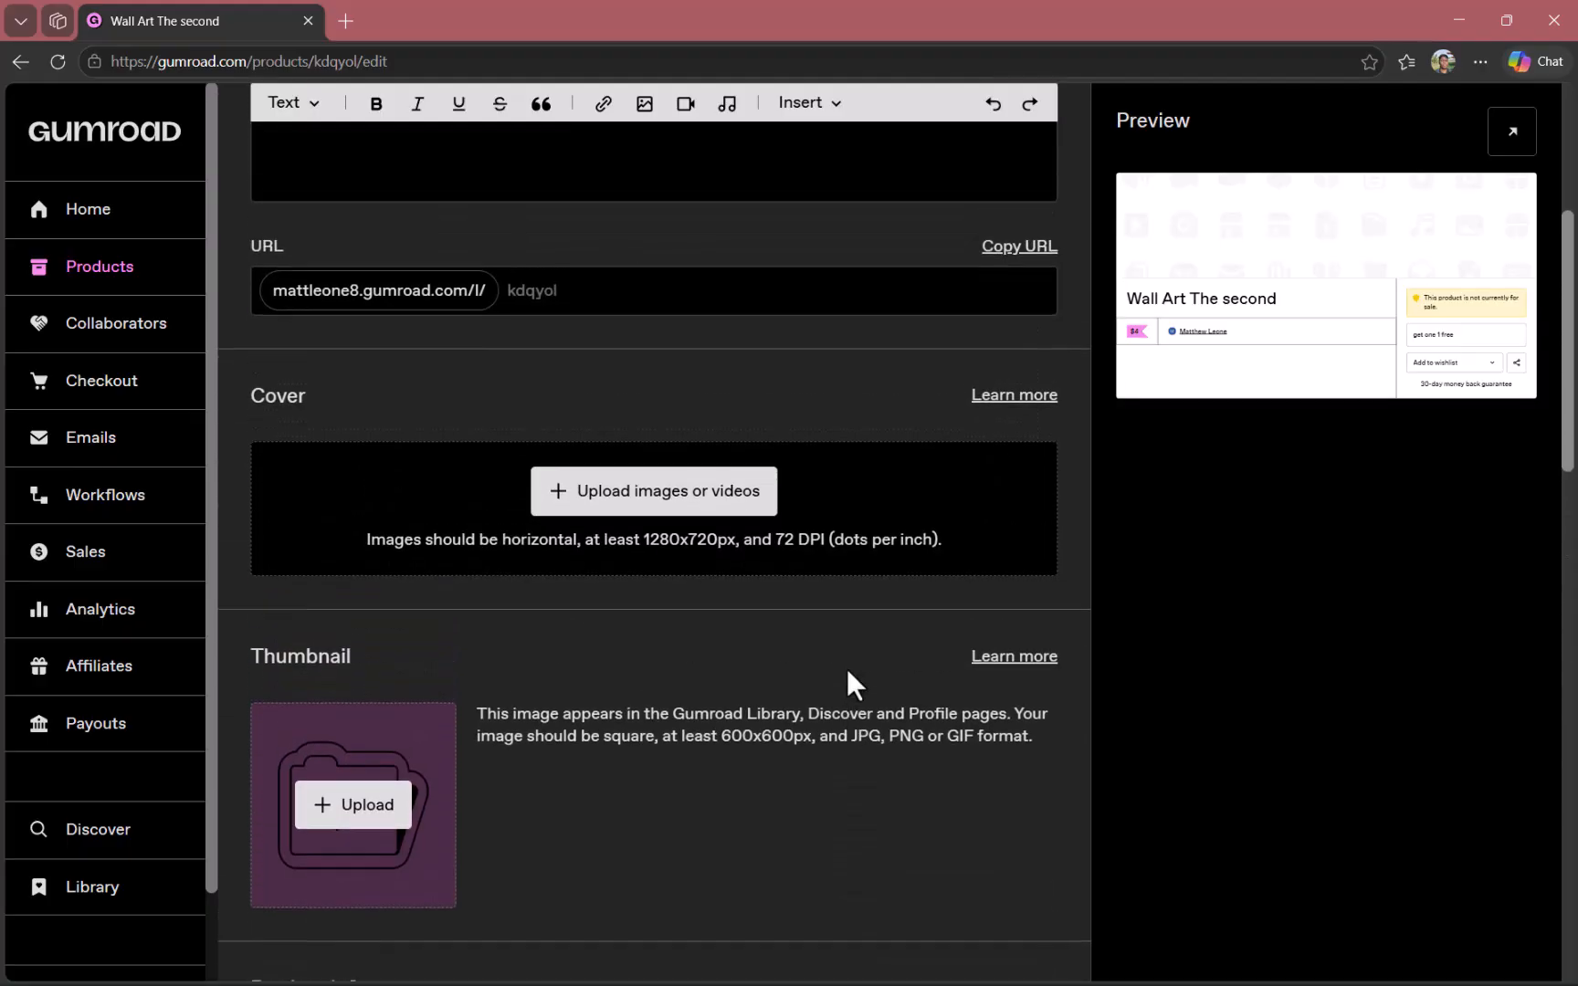
scroll(671, 497, up, 5)
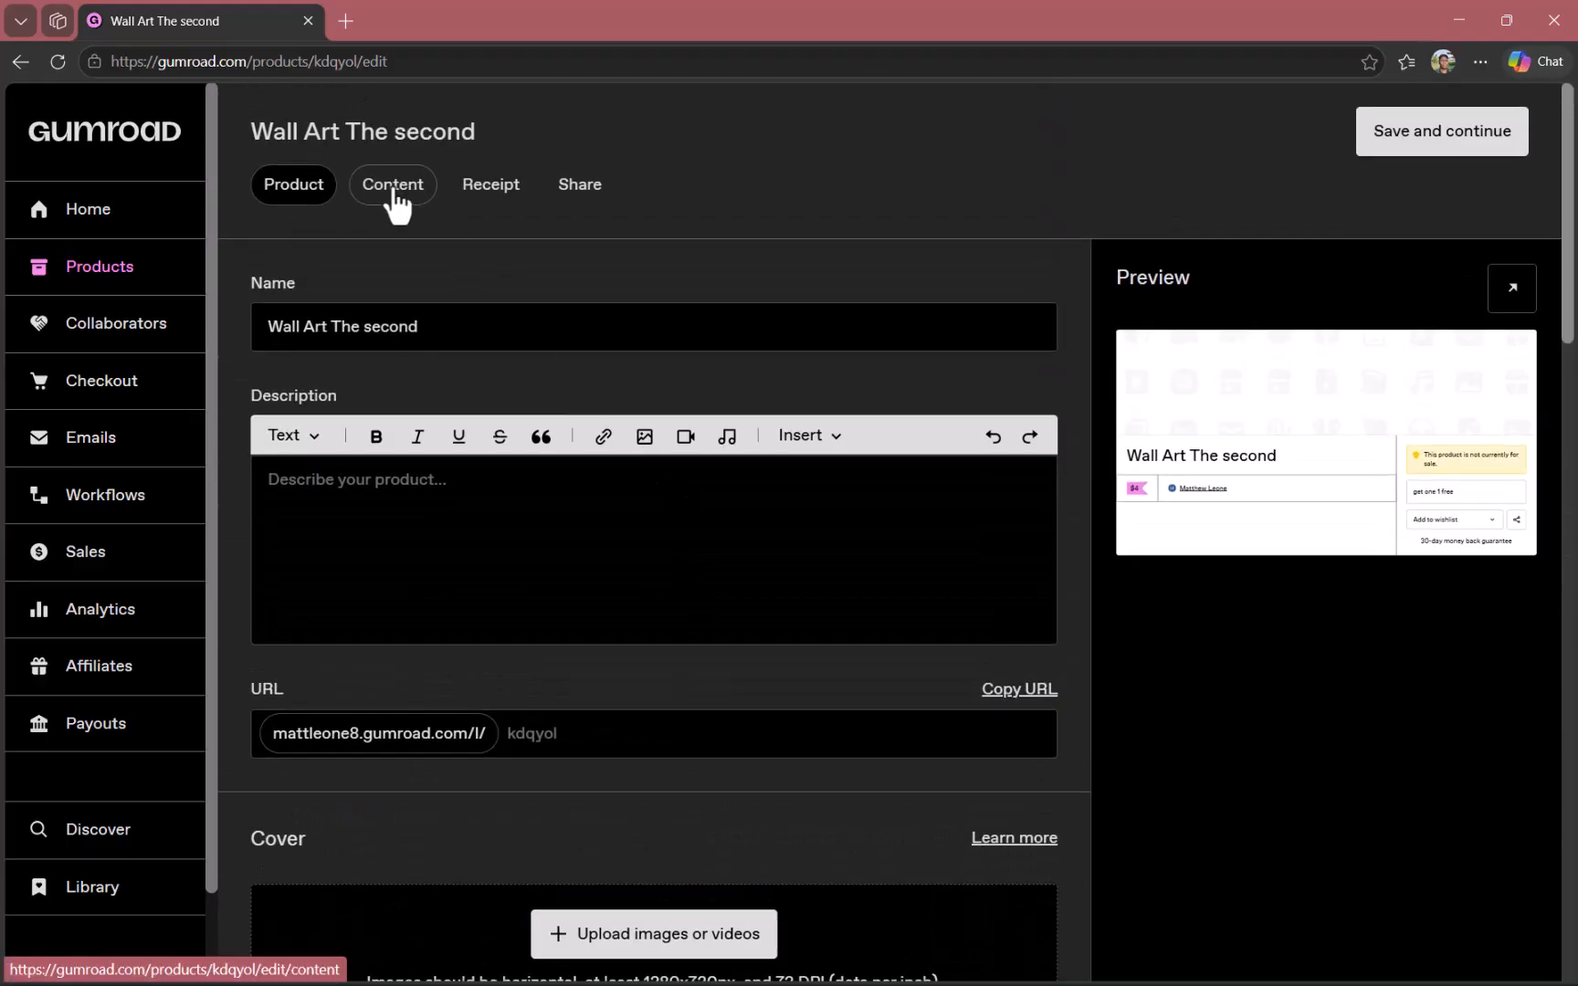
click(390, 189)
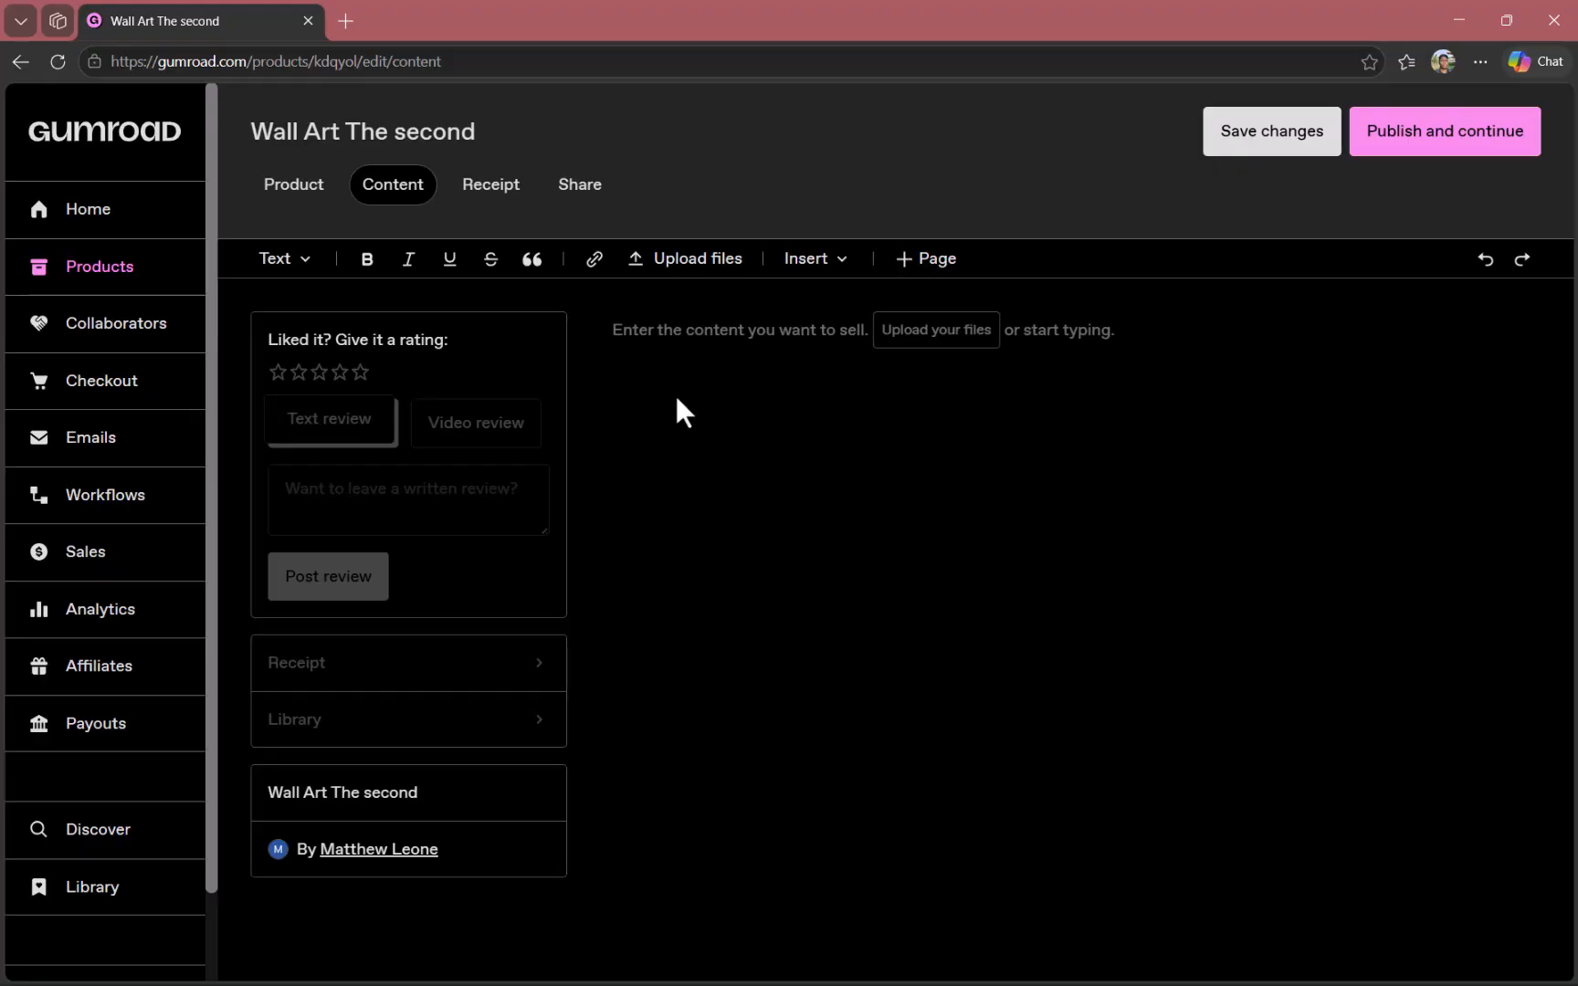
Switch to Canva's wall art template search, close the open template preview, and look over the wall art templates.
key(alt+Tab)
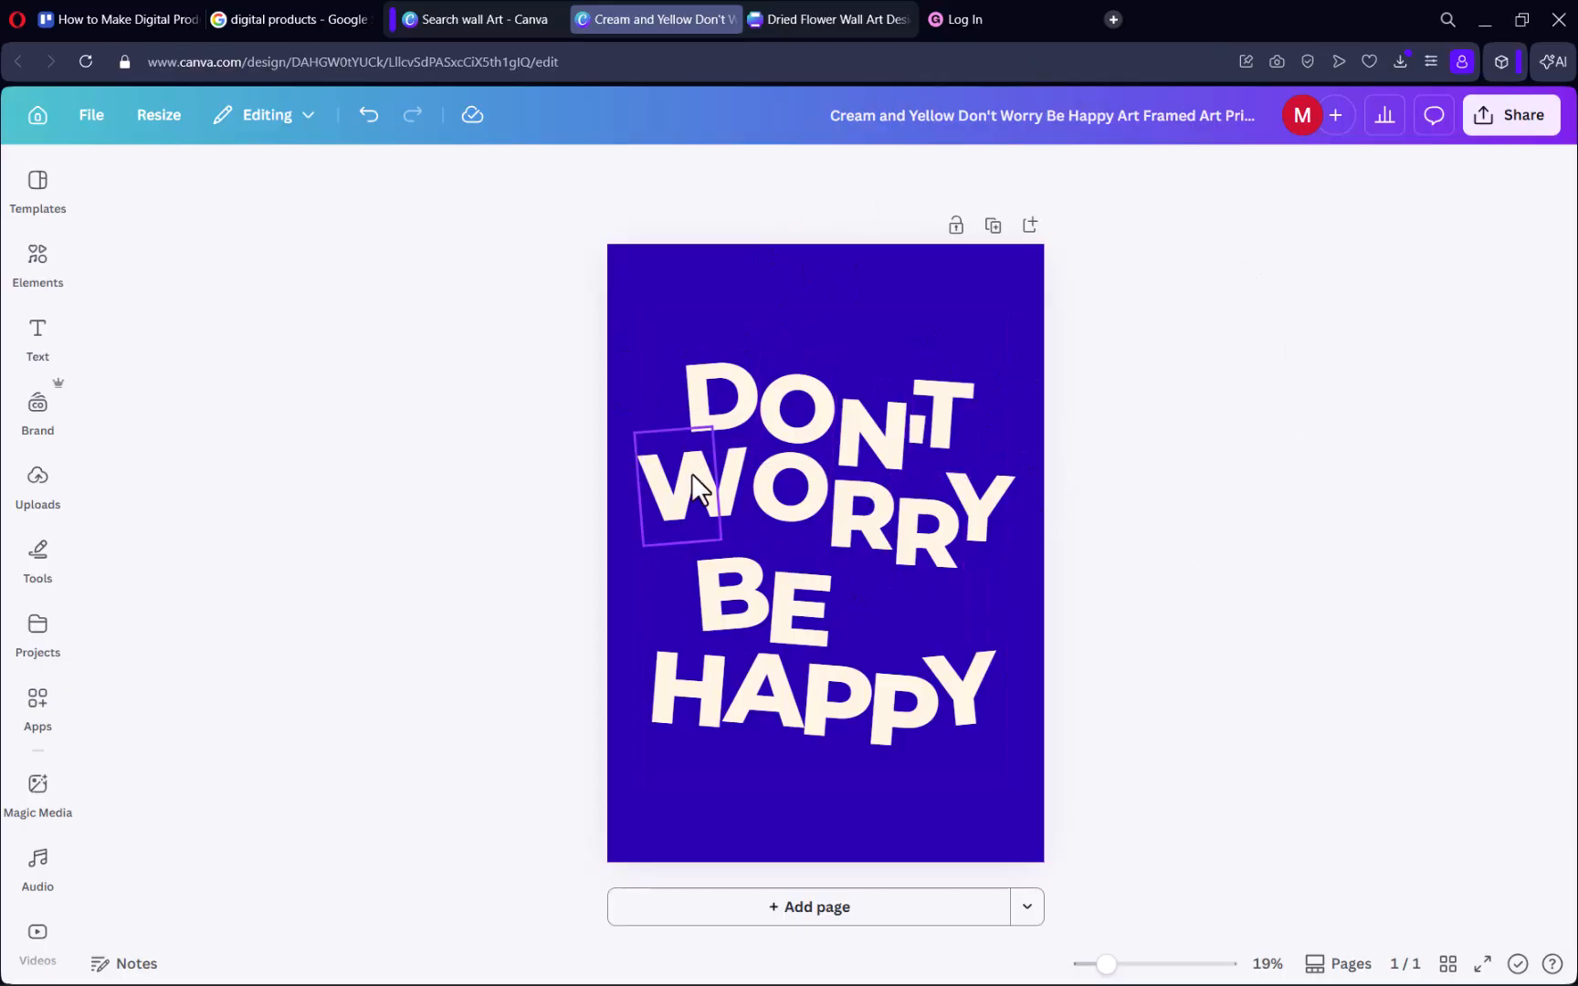
click(499, 26)
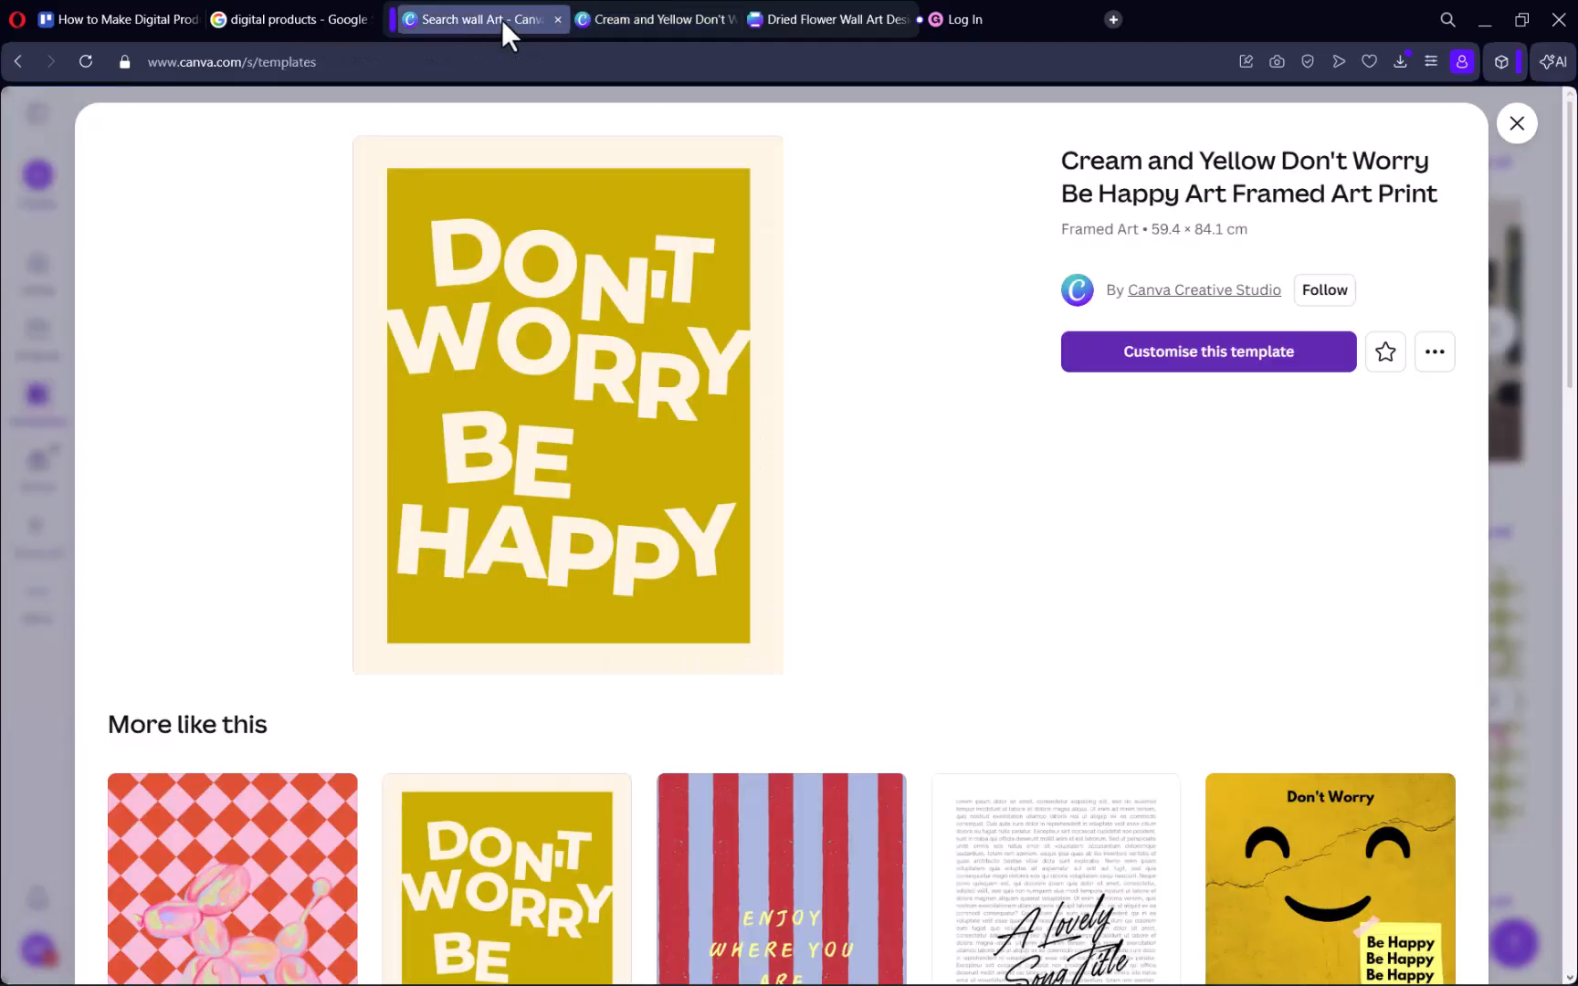
click(1517, 123)
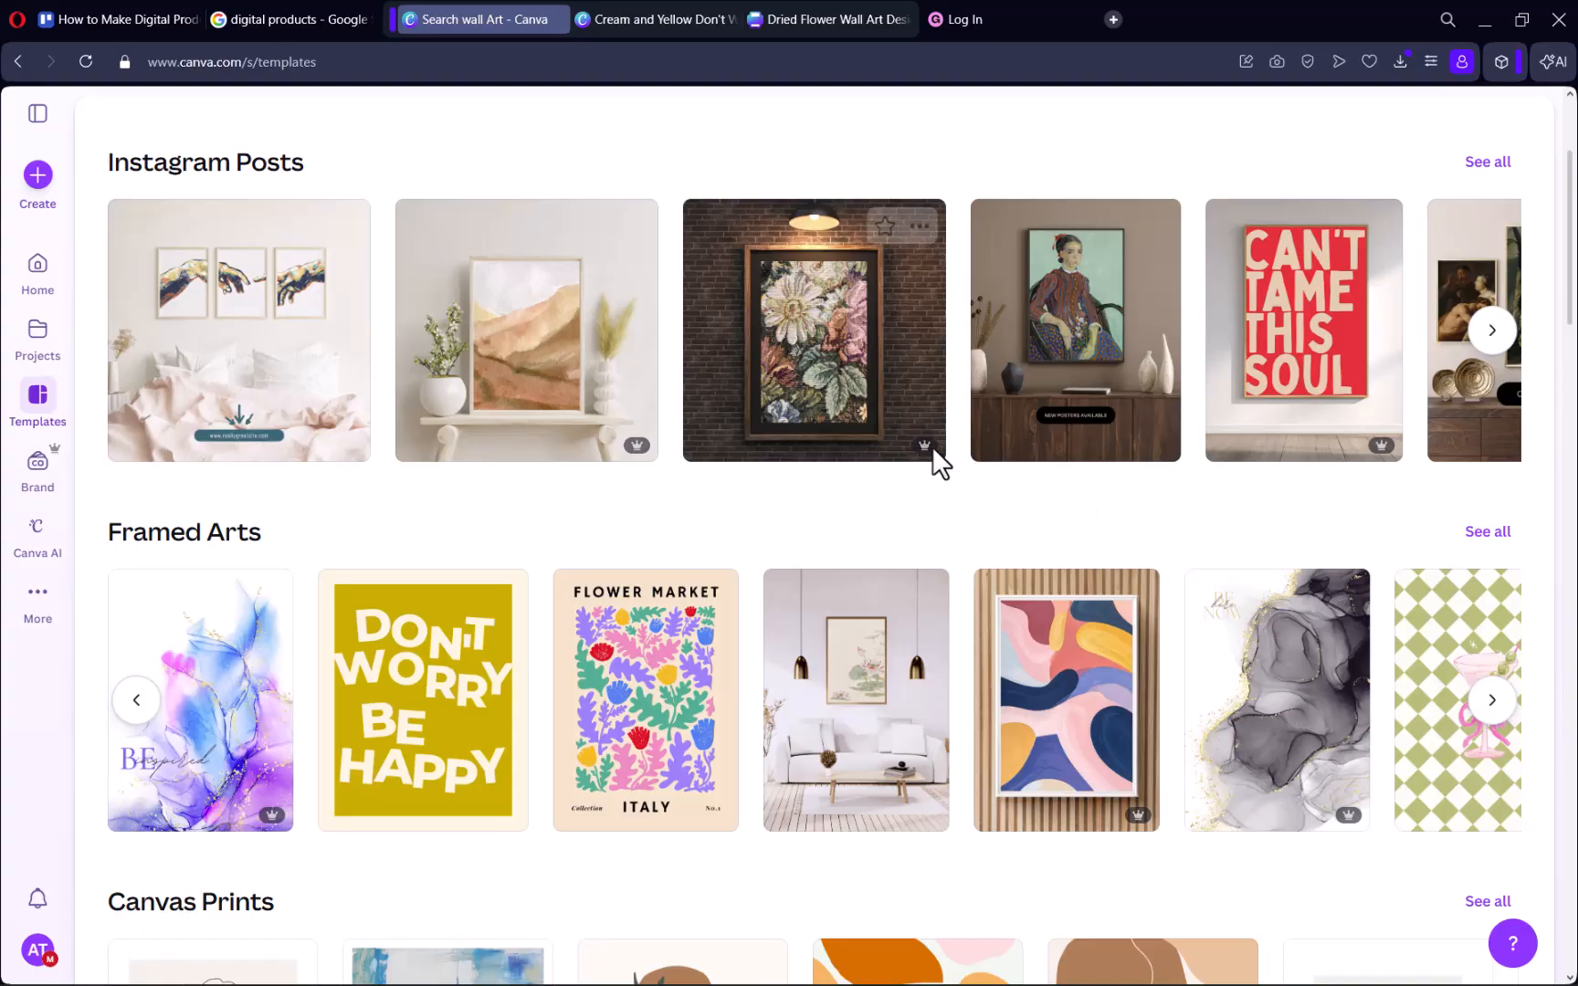
mouse_move(922, 447)
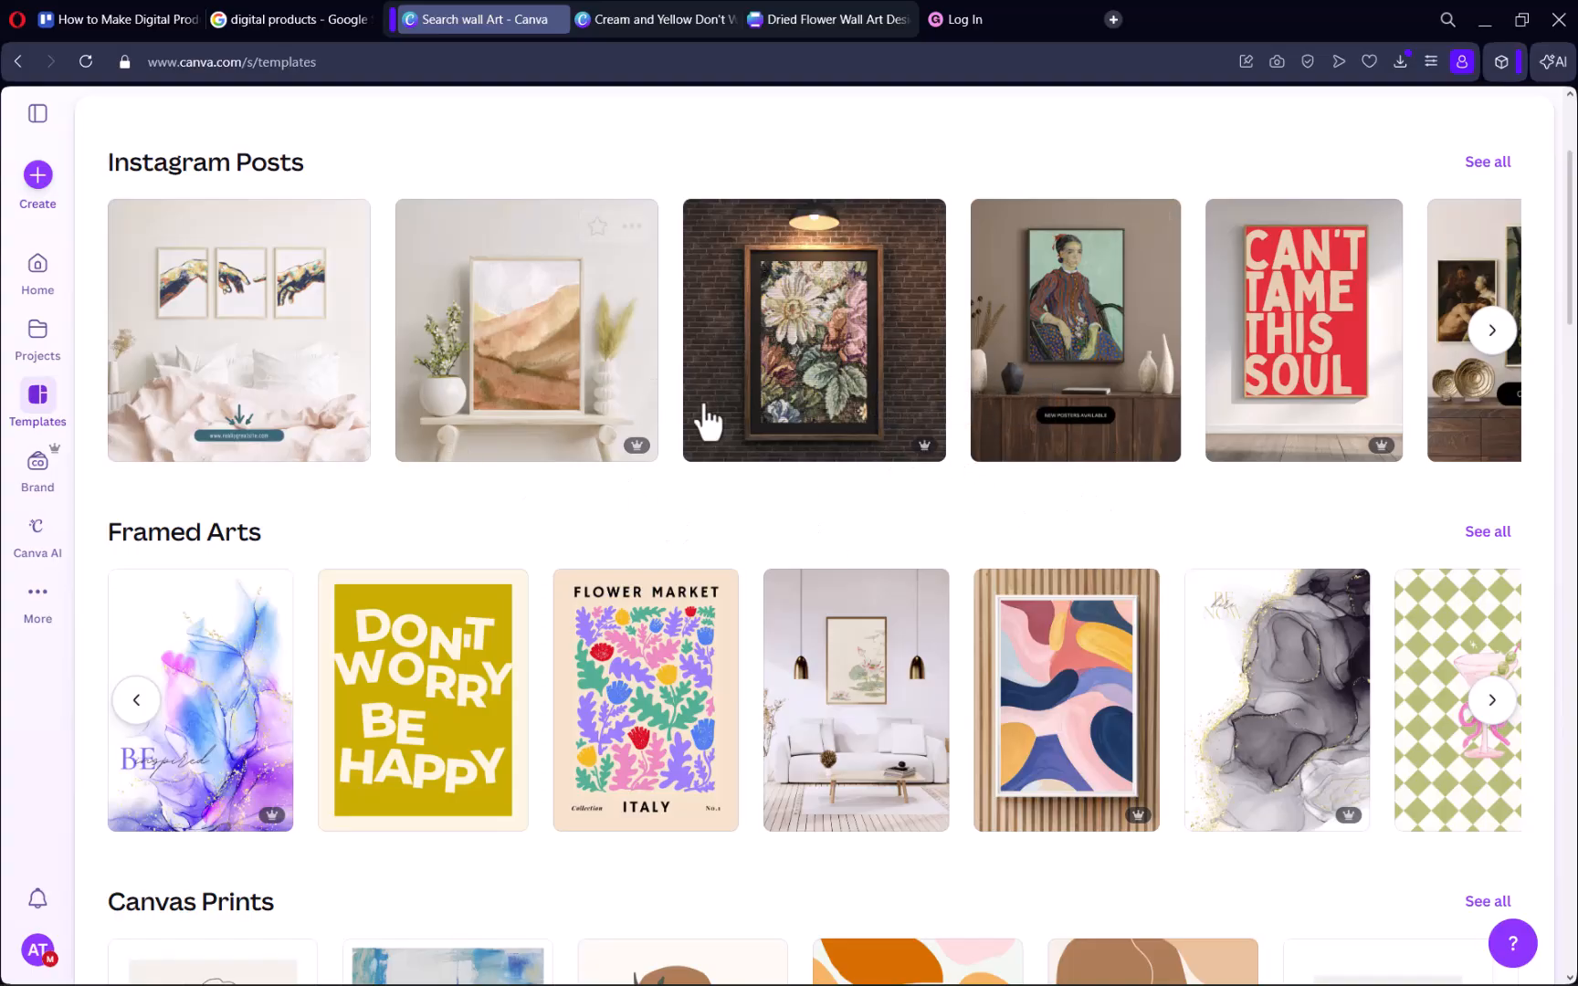